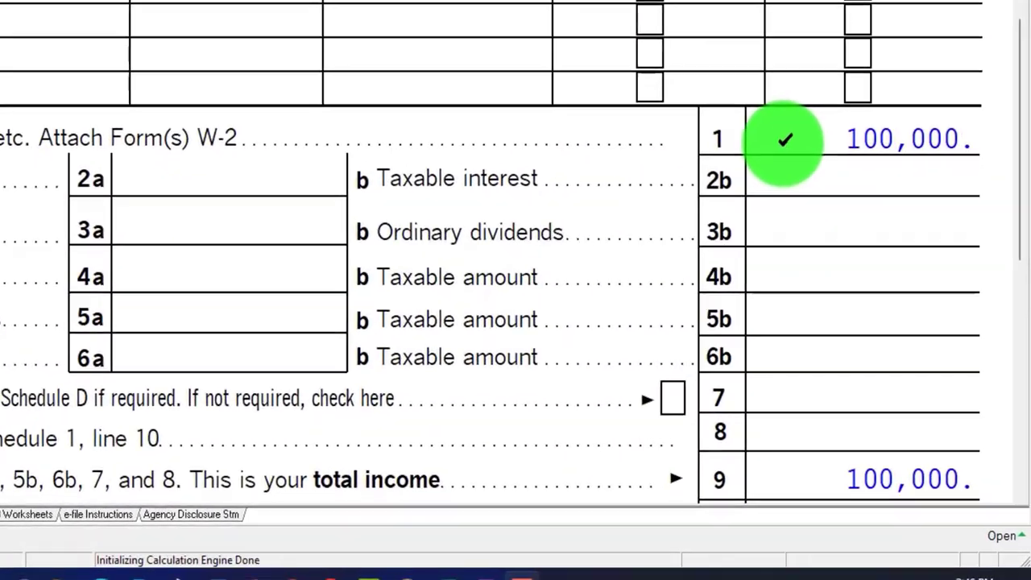
Review the income lines on Form 1040 and compare them with the W-2 in the W-2 W-3 Excel workbook.
{"action": "scroll", "coordinate": [880, 318], "scroll_direction": "down", "scroll_amount": 1}
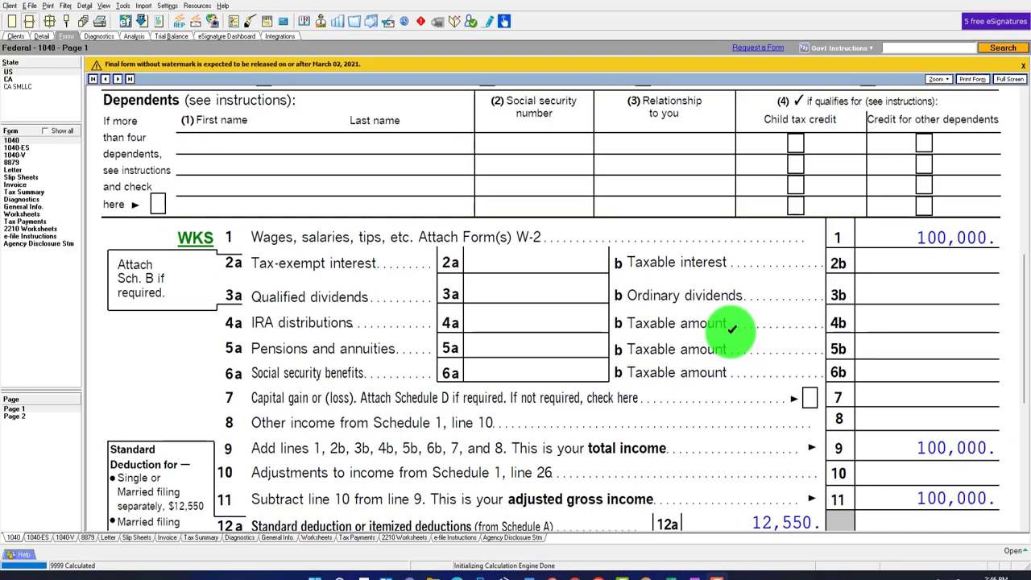
{"action": "left_click", "coordinate": [692, 575]}
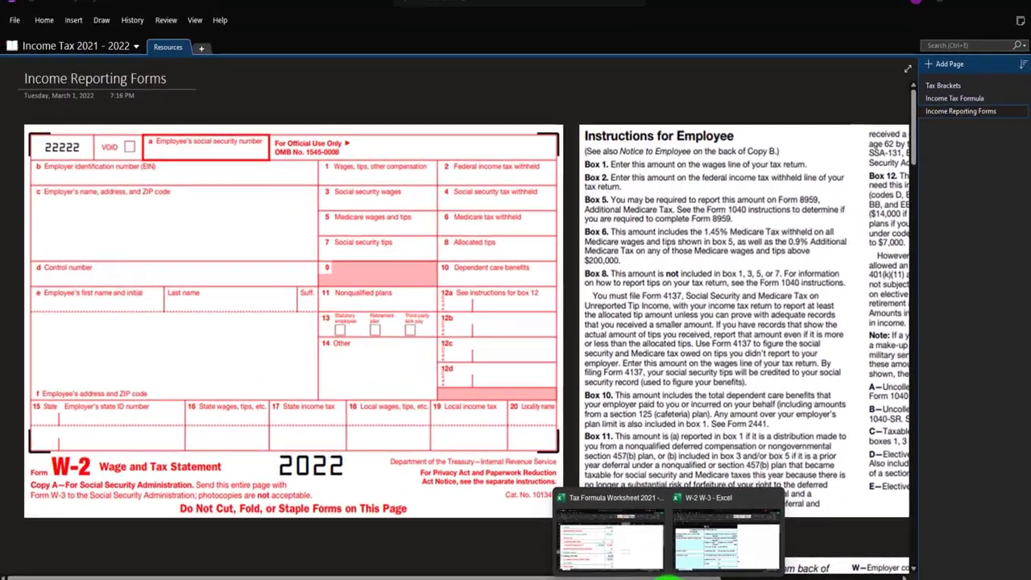
{"action": "left_click", "coordinate": [727, 538]}
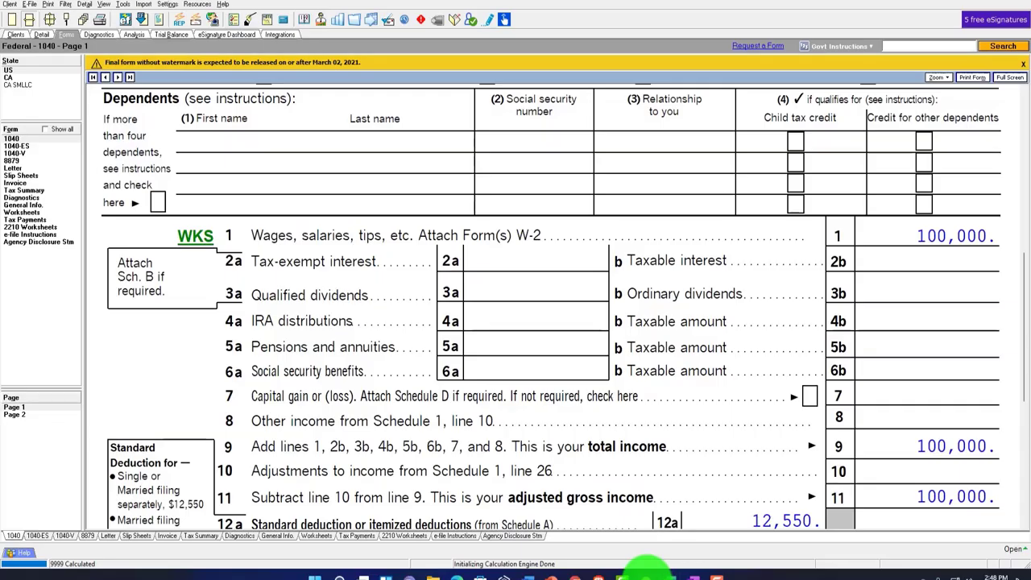
{"action": "left_click", "coordinate": [646, 577]}
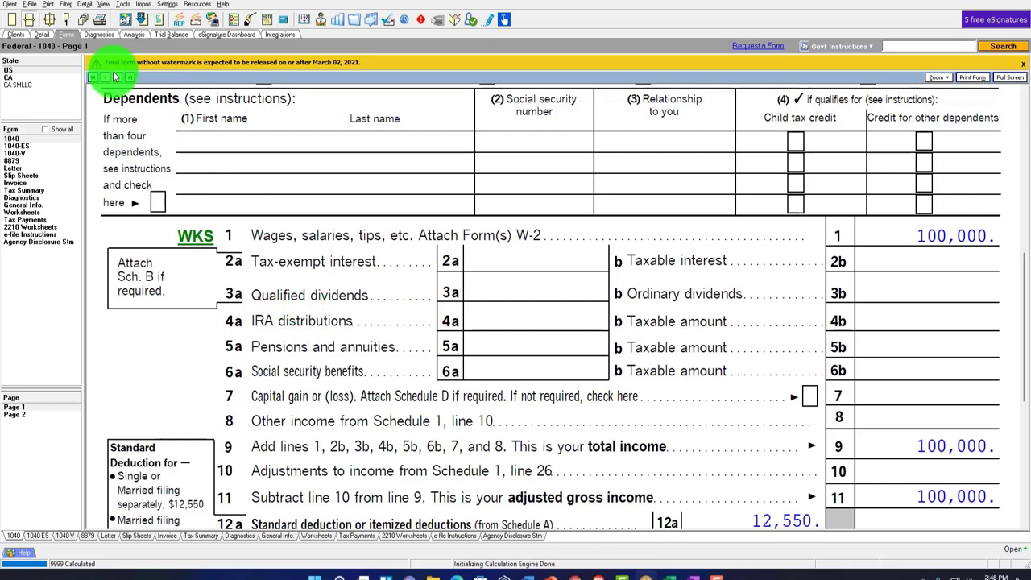
Open the Wages, Salaries, Tips detail input for Job 1 and go to its Retirement Plan entry.
{"action": "left_click", "coordinate": [44, 36]}
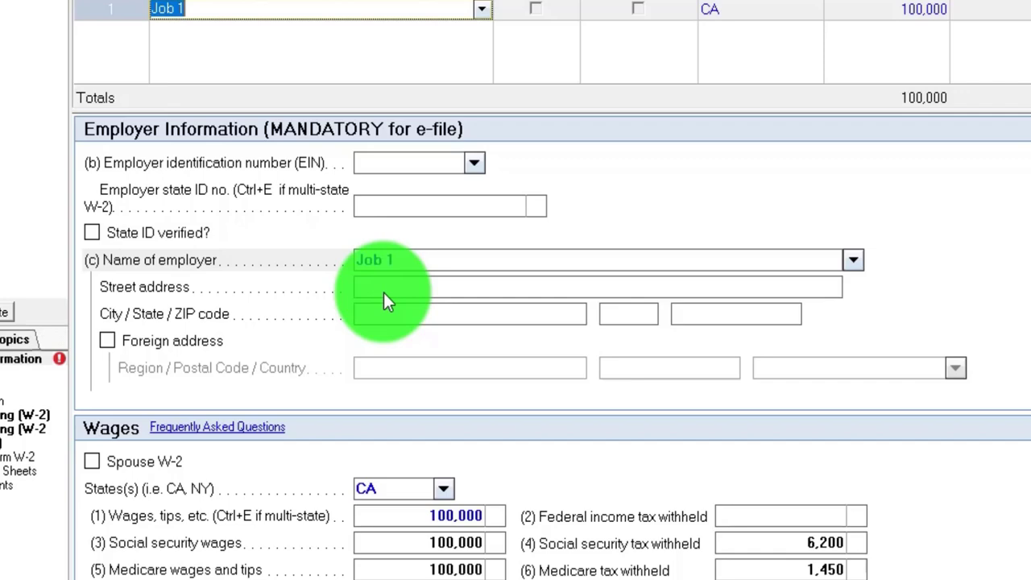
{"action": "key", "text": "Tab"}
{"action": "key", "text": "Tab"}
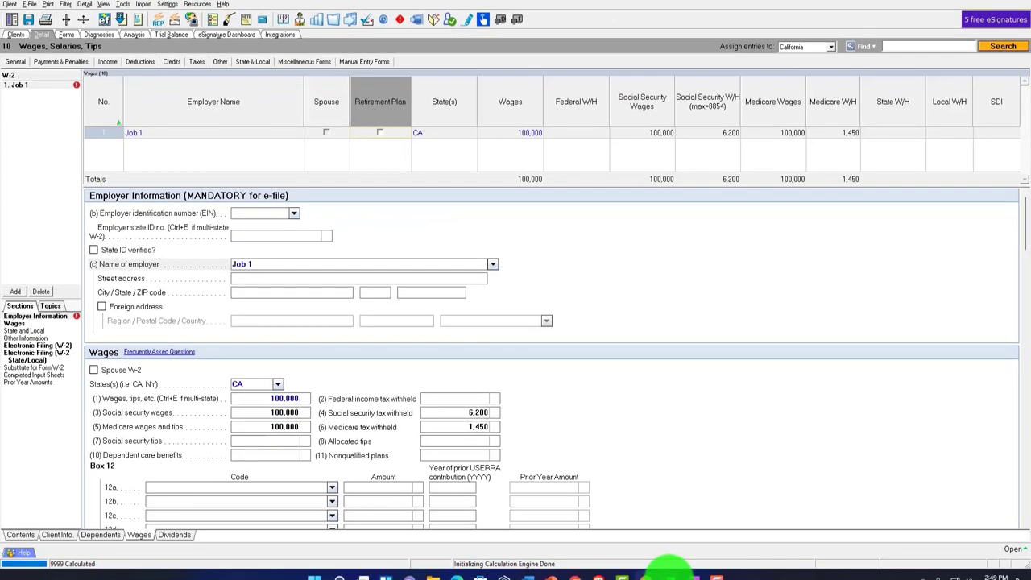
Switch to the W-2 W-3 Excel workbook, clear the box 13 Retirement Plan mark, and return to the tax software.
{"action": "mouse_move", "coordinate": [667, 572]}
{"action": "left_click", "coordinate": [692, 529]}
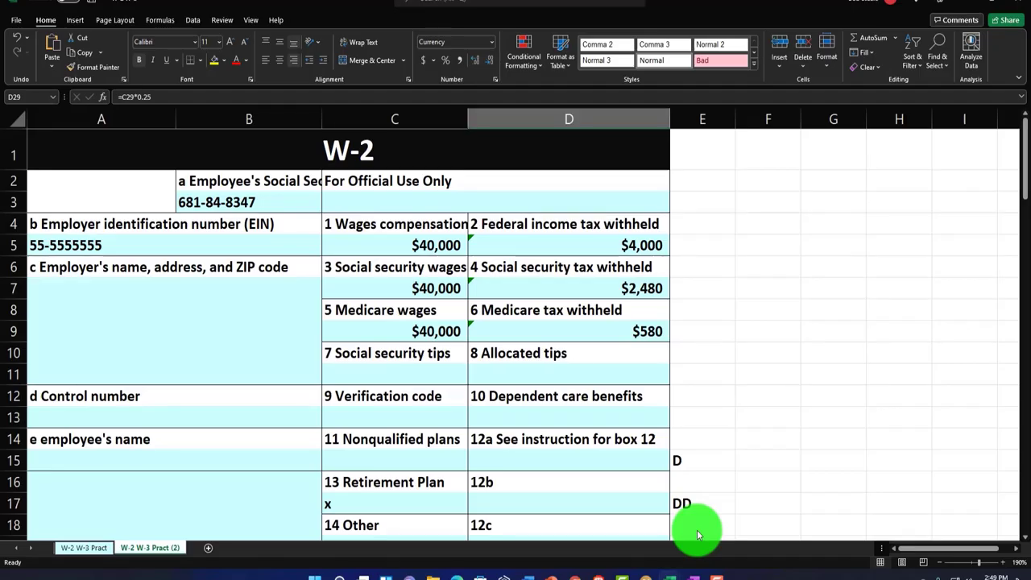
{"action": "left_click", "coordinate": [395, 503]}
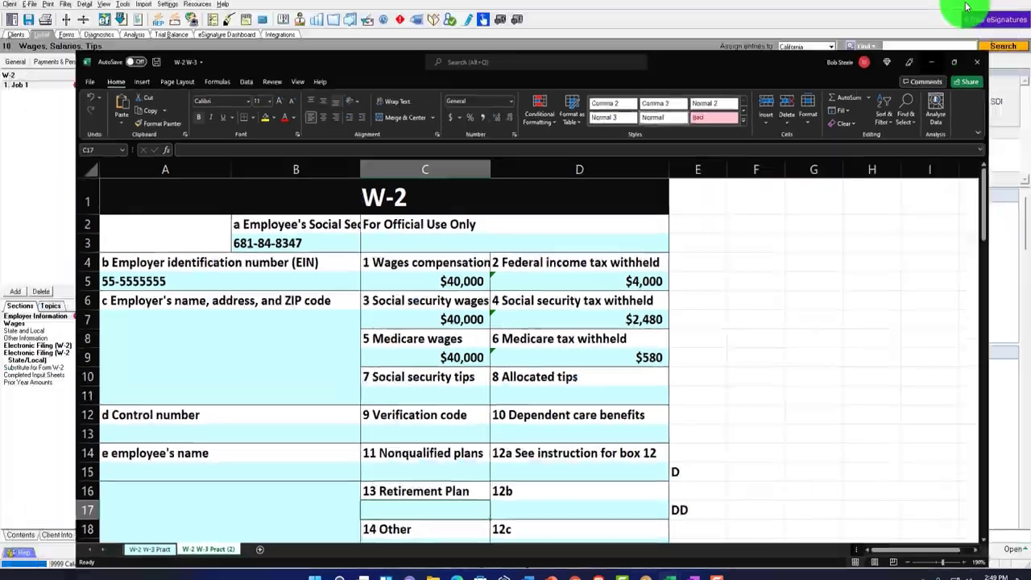
{"action": "left_click", "coordinate": [966, 6]}
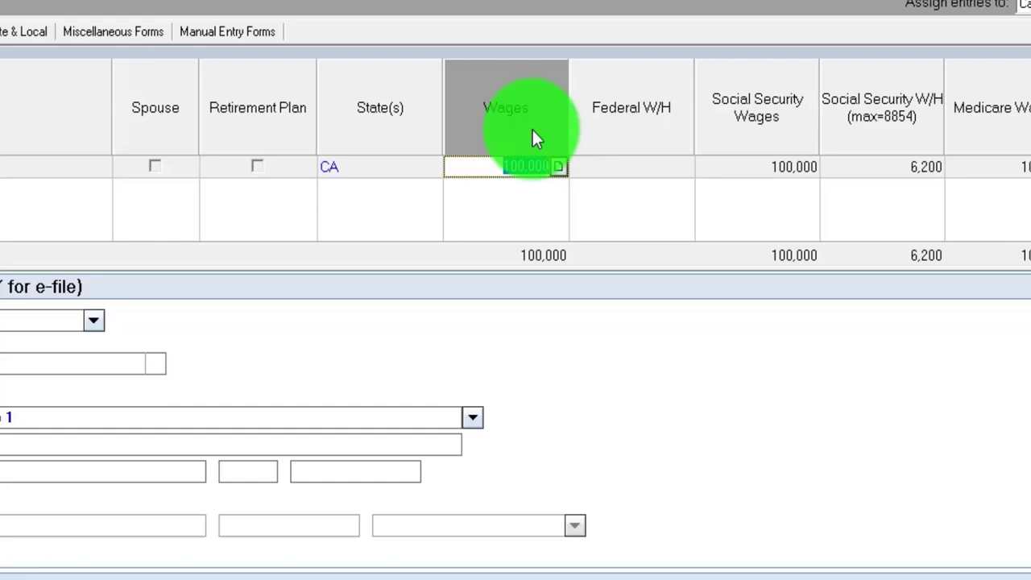
Set Job 1's wages to 40,000 and check its Social Security and Medicare wages.
{"action": "type", "text": "40000"}
{"action": "key", "text": "Tab"}
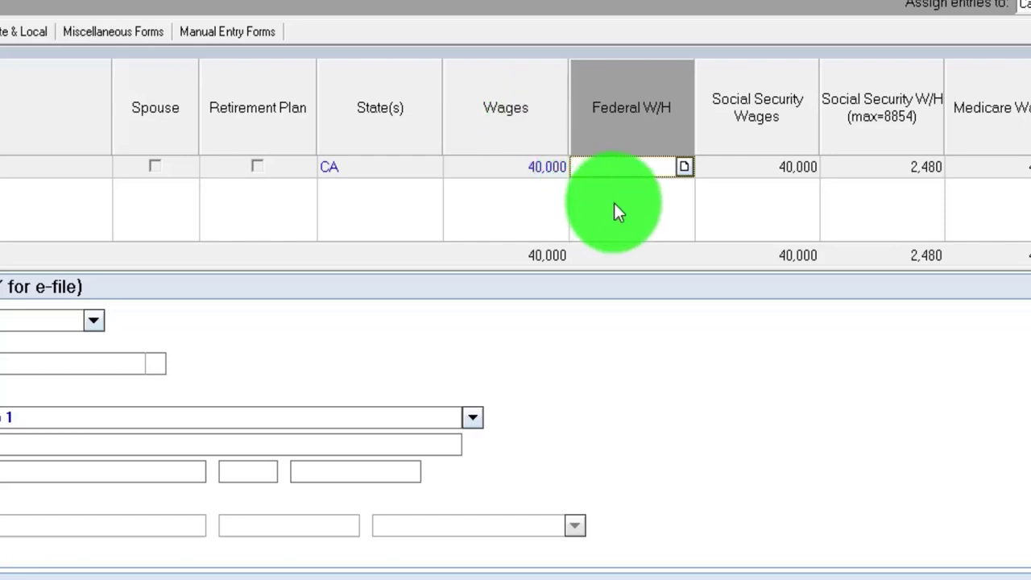
{"action": "left_click", "coordinate": [748, 170]}
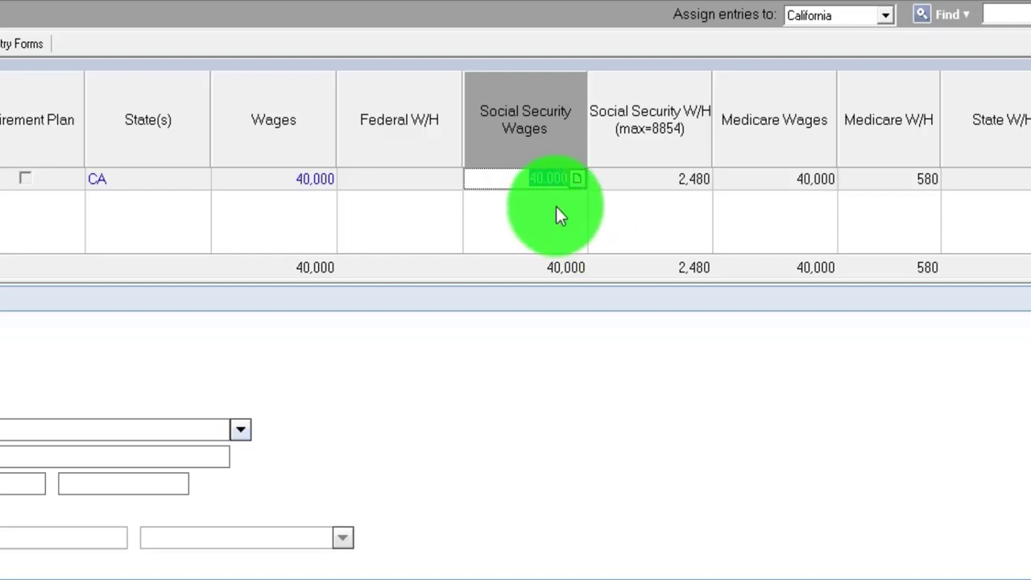
{"action": "left_click", "coordinate": [765, 182]}
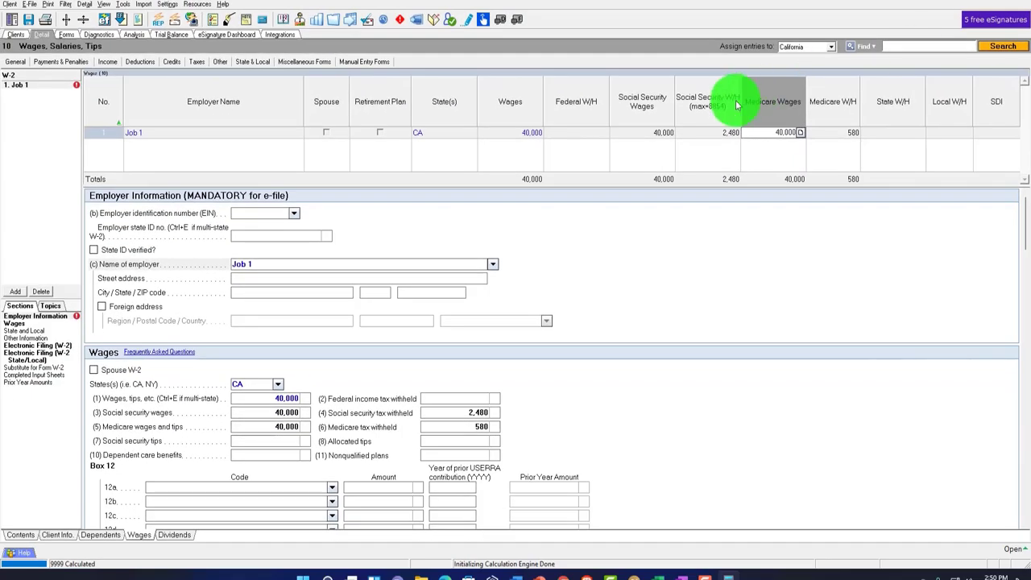
Look up box 2 in the W-2 W-3 Excel workbook and enter 4,000 as Job 1's federal withholding.
{"action": "left_click", "coordinate": [570, 133]}
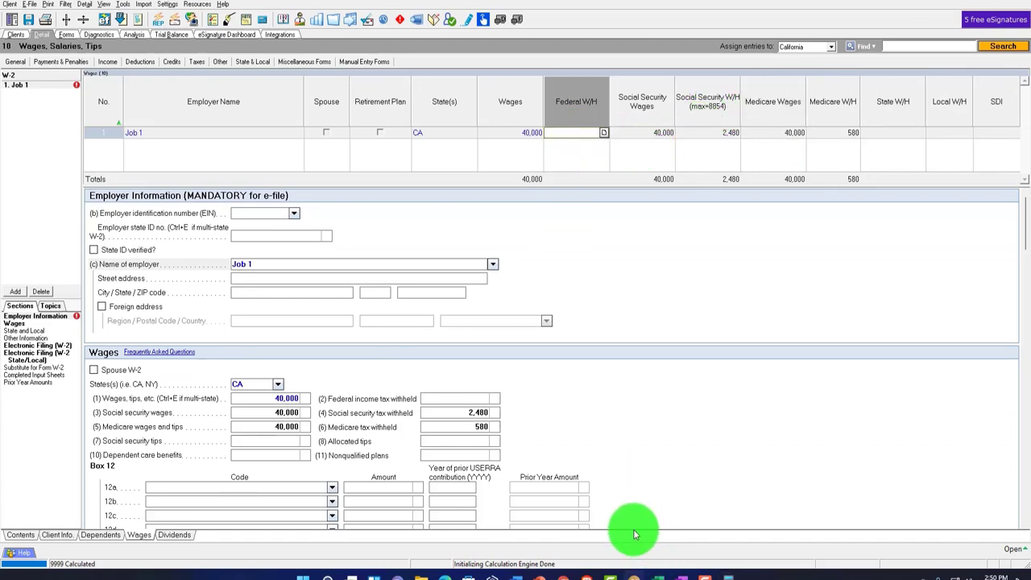
{"action": "mouse_move", "coordinate": [656, 573]}
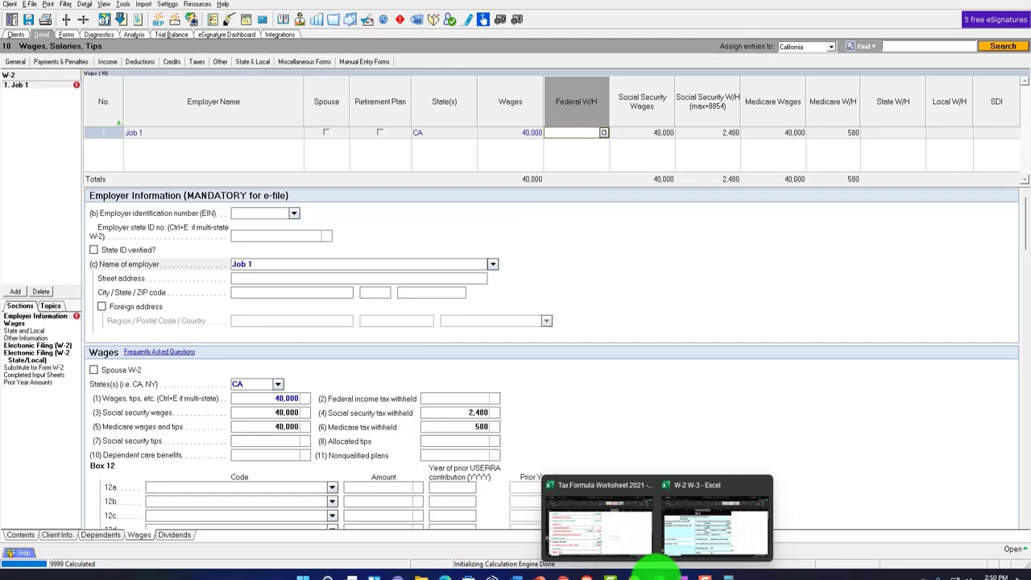
{"action": "left_click", "coordinate": [689, 530]}
{"action": "left_click", "coordinate": [604, 252]}
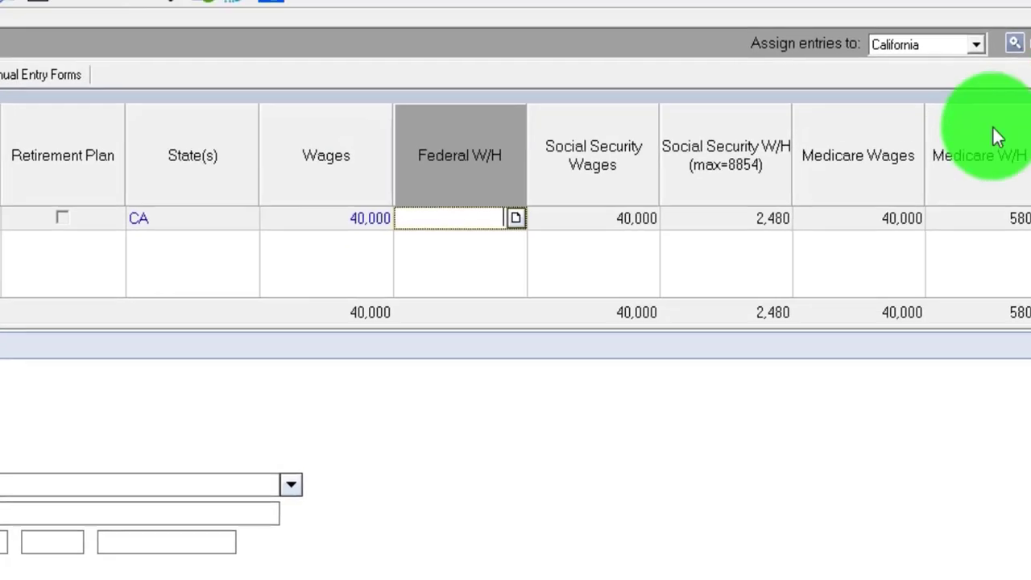
{"action": "left_click", "coordinate": [491, 266]}
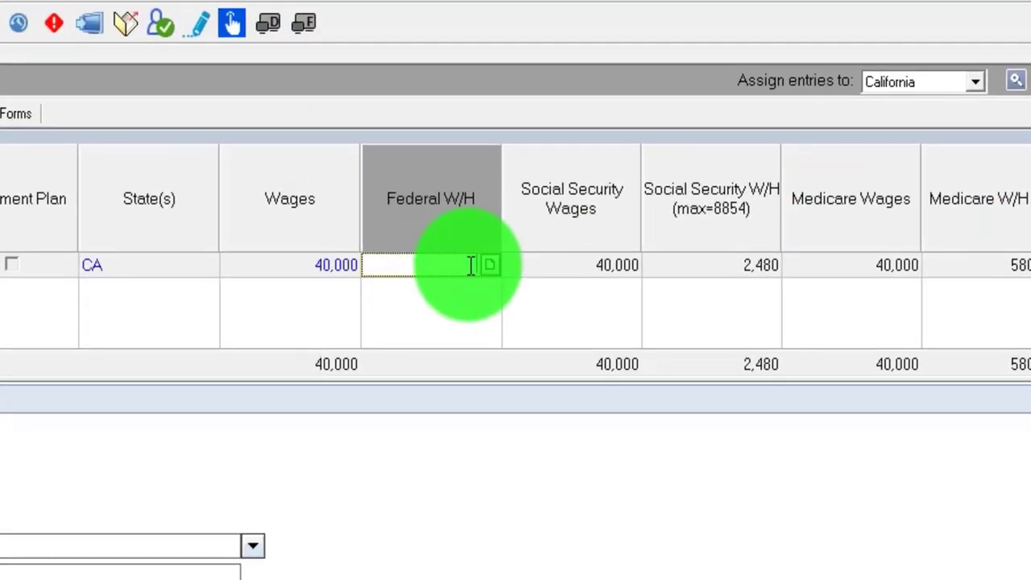
{"action": "type", "text": "4000"}
{"action": "key", "text": "Tab"}
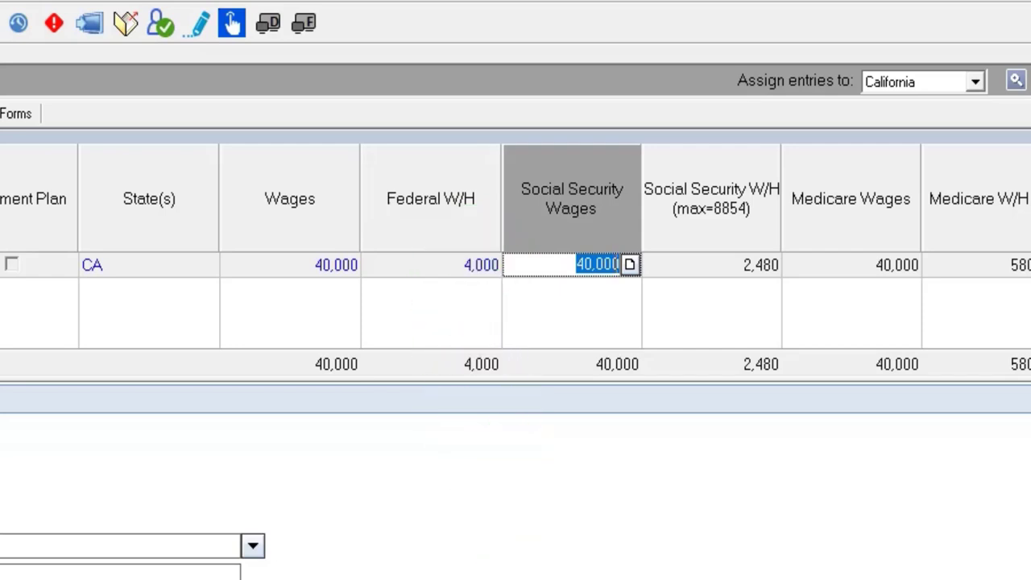
Check Job 1's Social Security withholding by computing 40,000 × 0.062 in the calculator.
{"action": "key", "text": "Tab"}
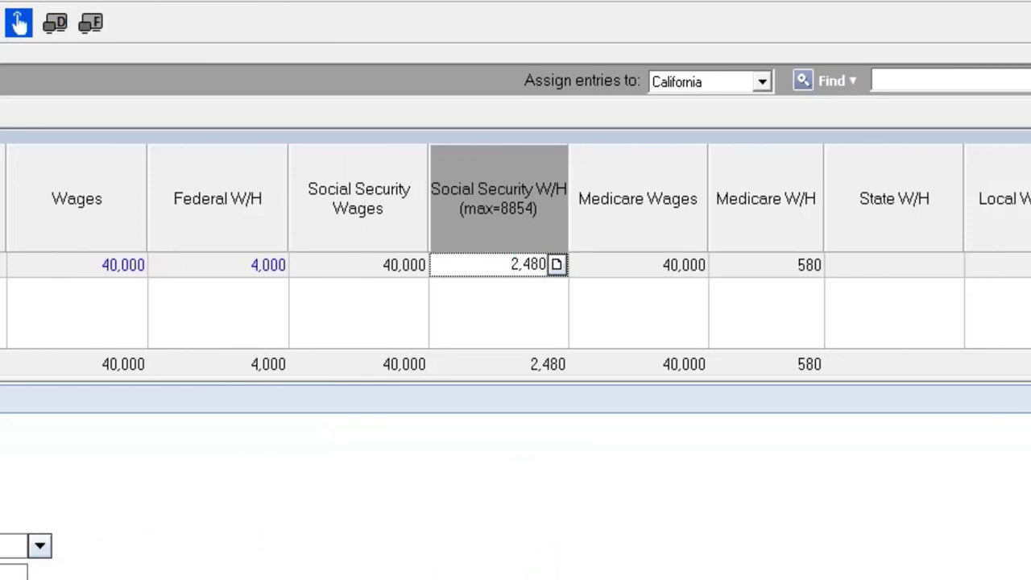
{"action": "left_click_drag", "start_coordinate": [857, 347], "coordinate": [507, 449]}
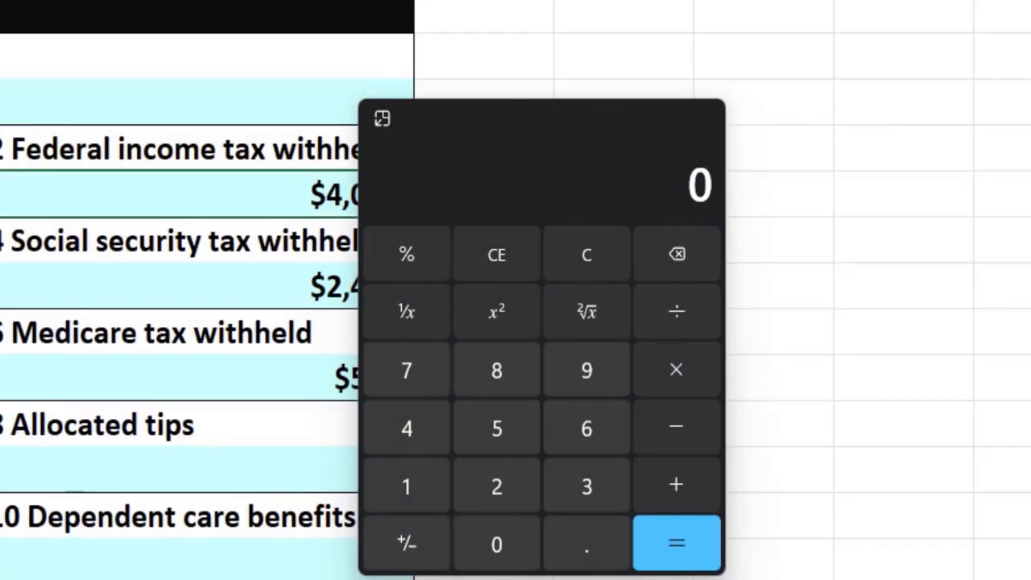
{"action": "left_click", "coordinate": [516, 245]}
{"action": "left_click_drag", "start_coordinate": [467, 124], "coordinate": [512, 230]}
{"action": "left_click", "coordinate": [398, 266]}
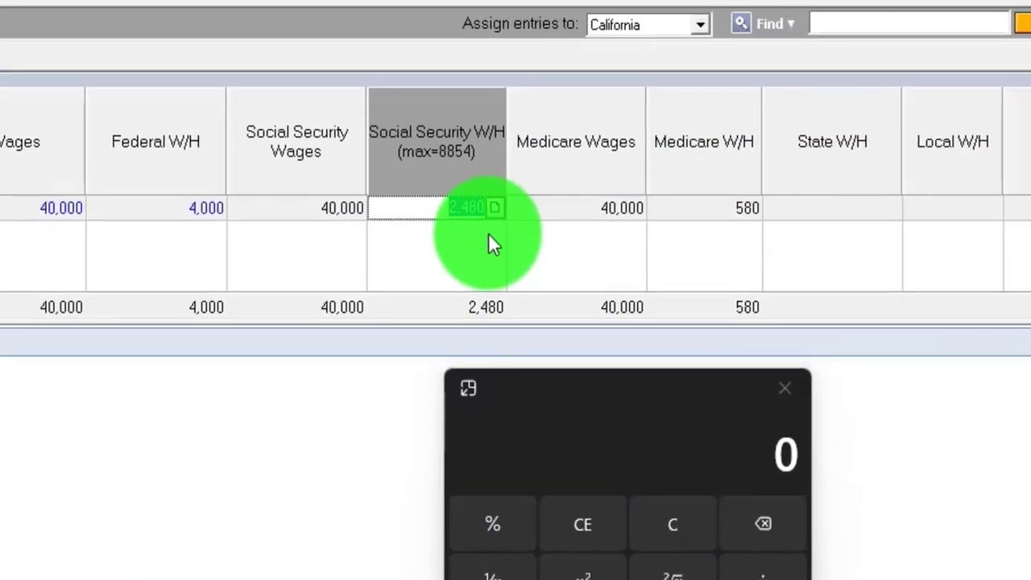
{"action": "left_click", "coordinate": [666, 532]}
{"action": "type", "text": "40000"}
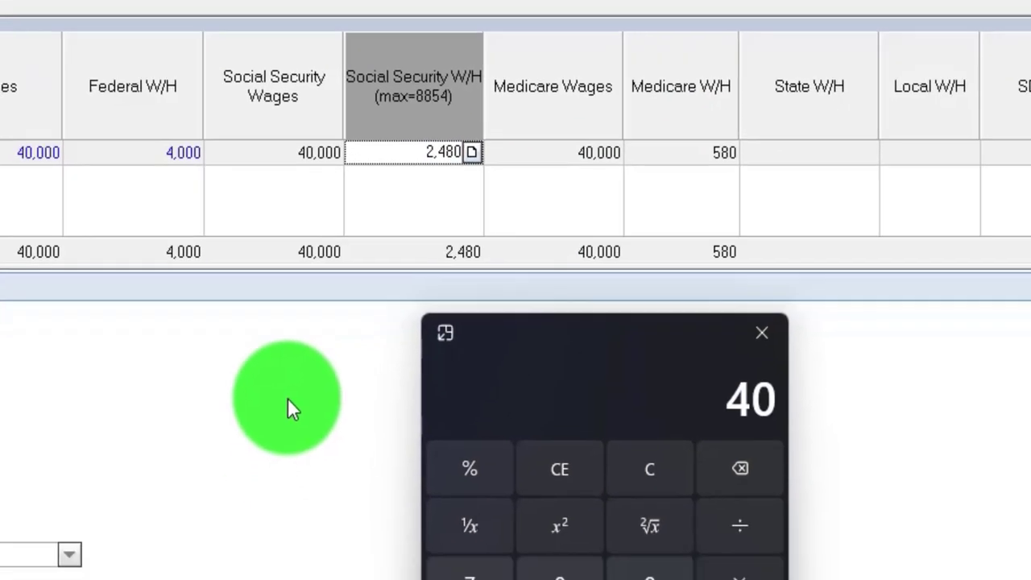
{"action": "type", "text": "*.062"}
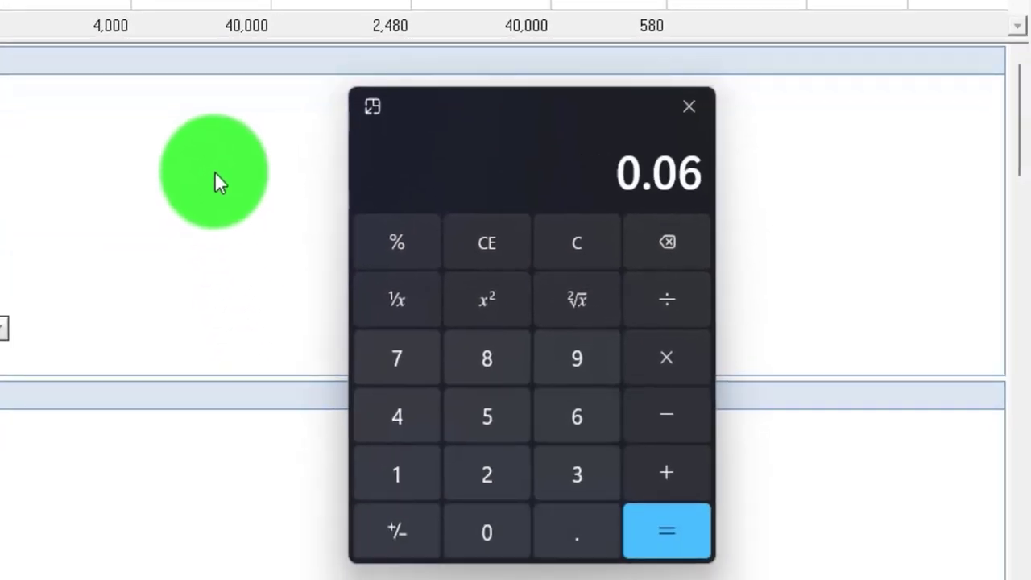
{"action": "key", "text": "Return"}
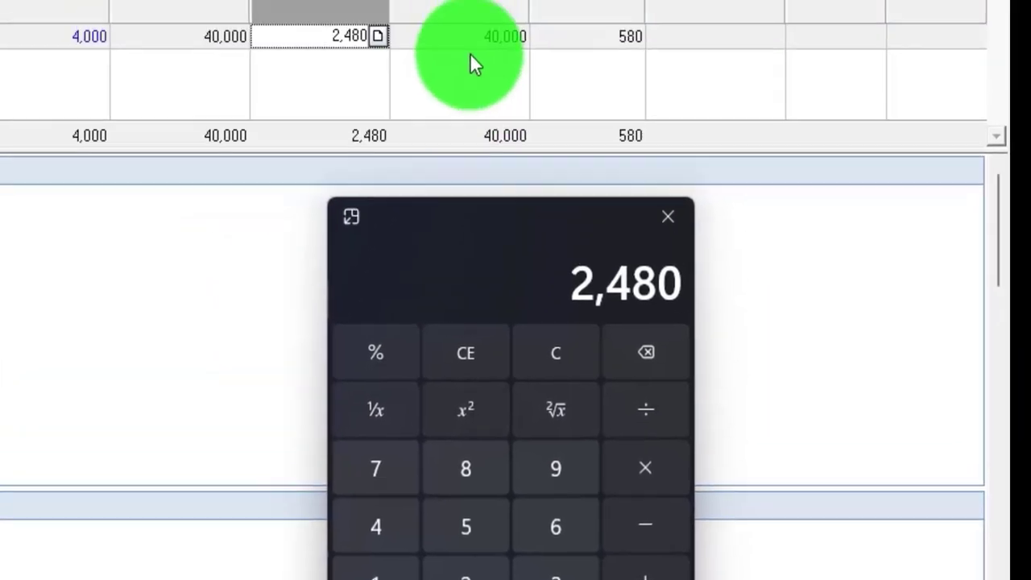
Check Job 1's Medicare withholding against the W-2 W-3 workbook and by computing 40,000 × 0.0145 in the calculator.
{"action": "left_click", "coordinate": [442, 181]}
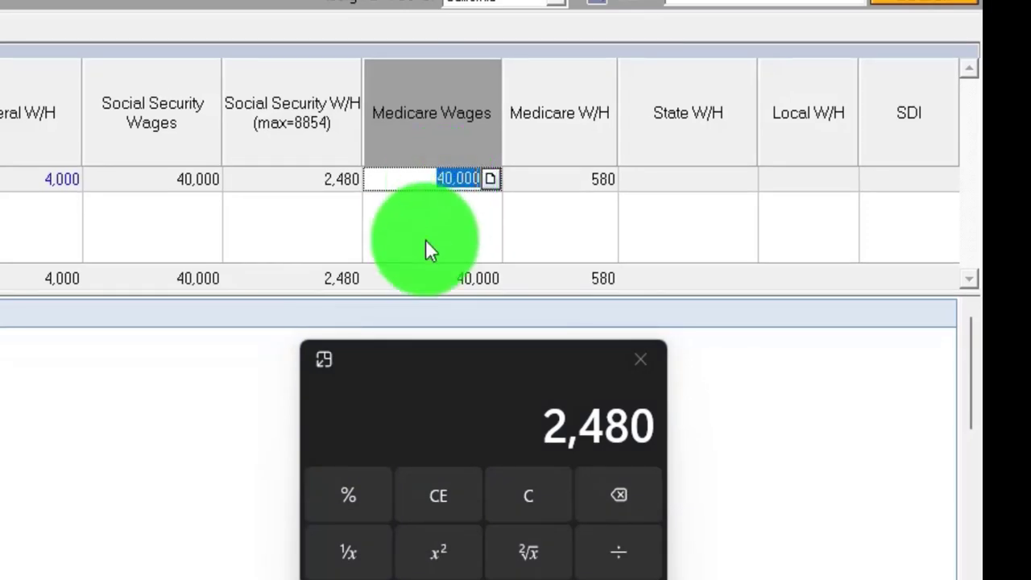
{"action": "key", "text": "Tab"}
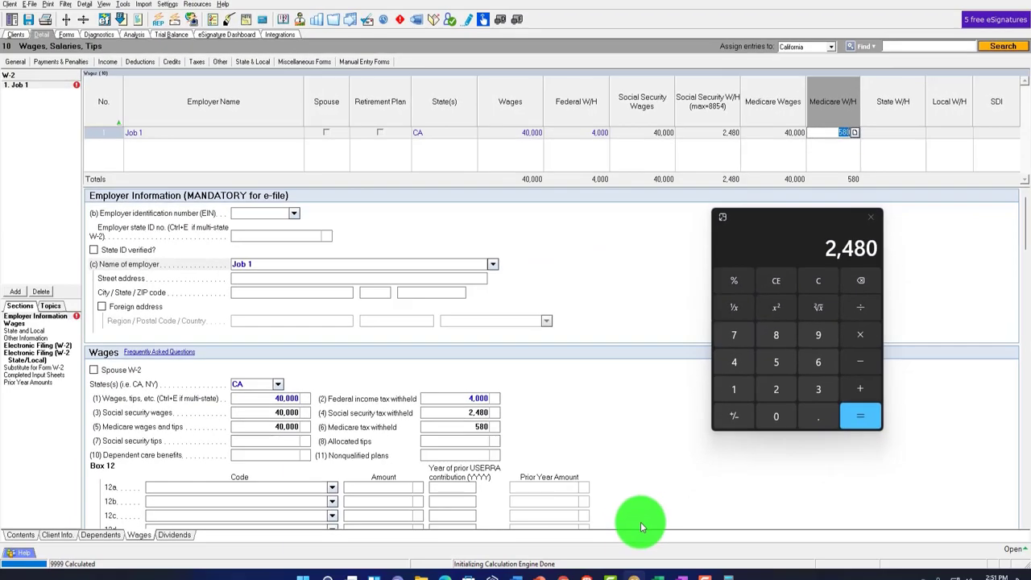
{"action": "mouse_move", "coordinate": [656, 568]}
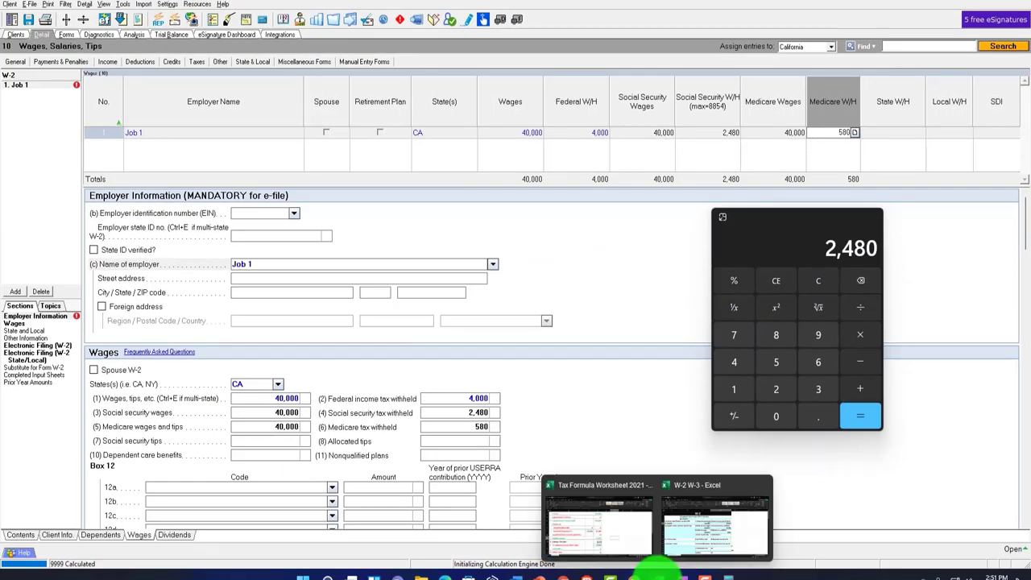
{"action": "left_click", "coordinate": [699, 533]}
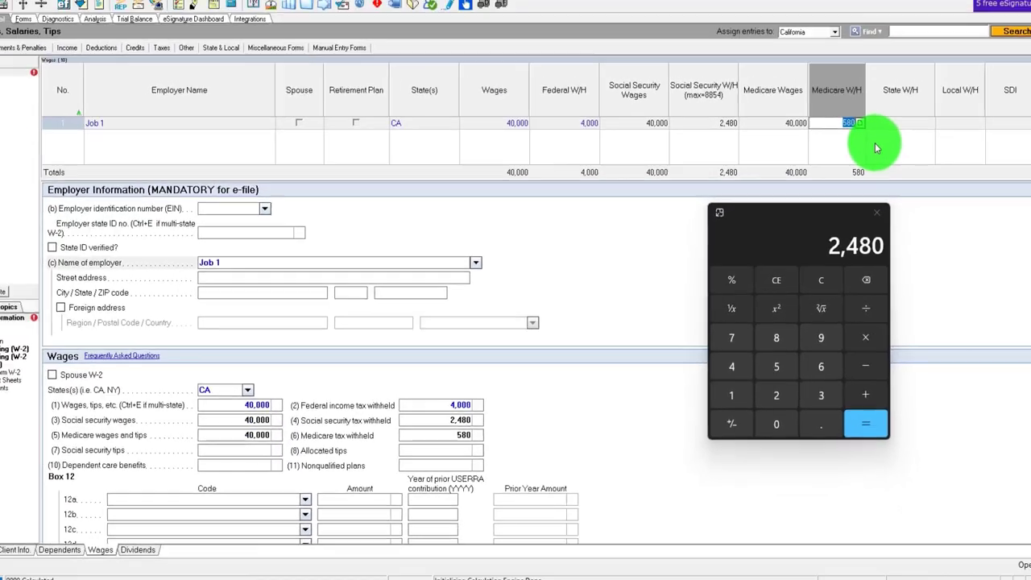
{"action": "left_click", "coordinate": [837, 274]}
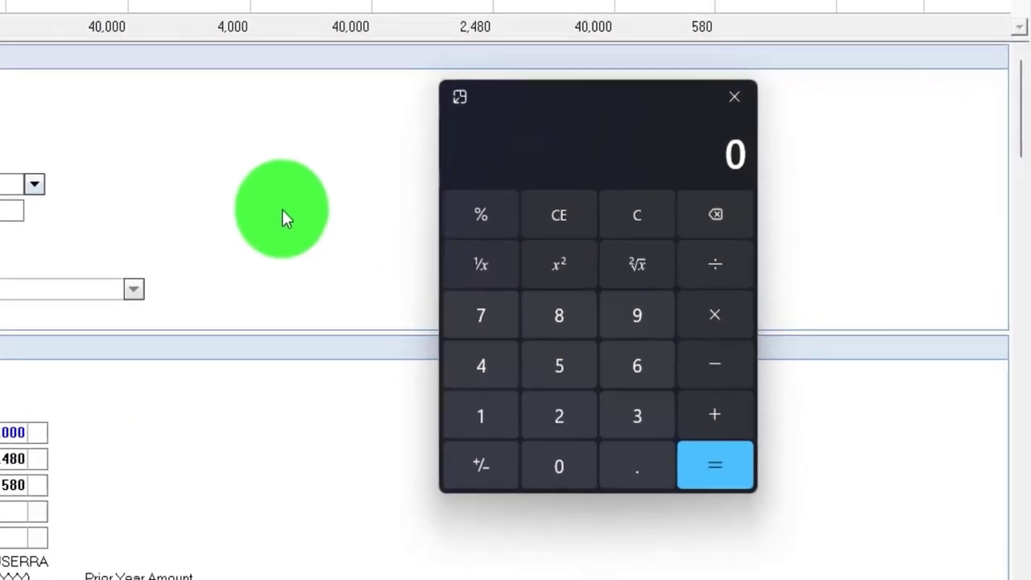
{"action": "type", "text": "40"}
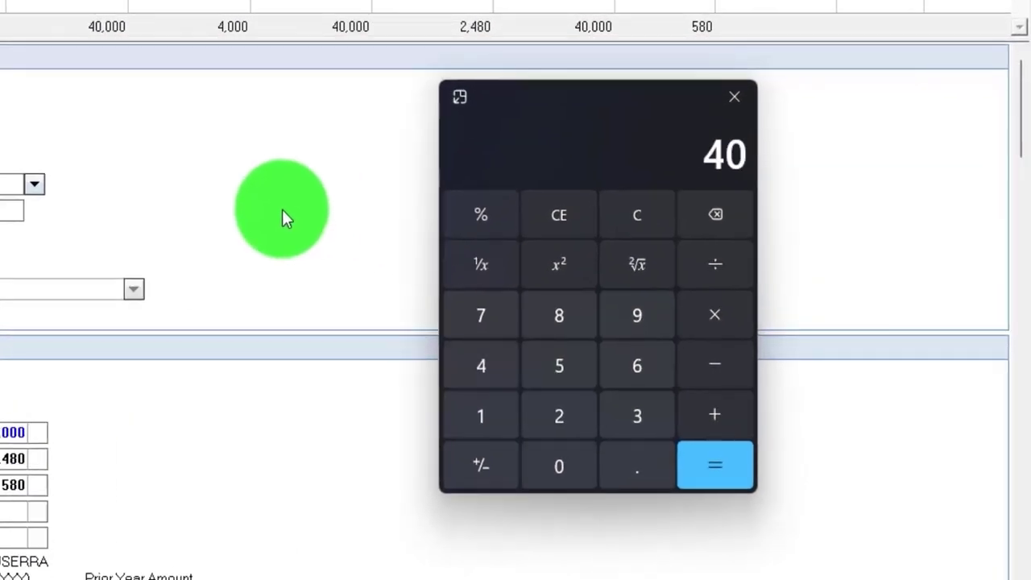
{"action": "type", "text": ",000"}
{"action": "key", "text": "Escape"}
{"action": "type", "text": ".0"}
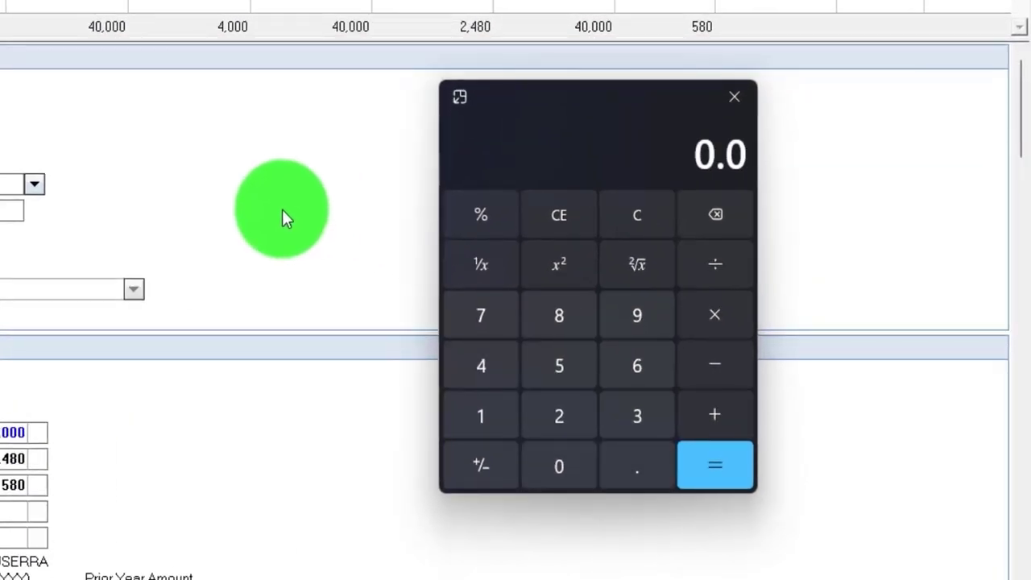
{"action": "type", "text": "145"}
{"action": "key", "text": "Return"}
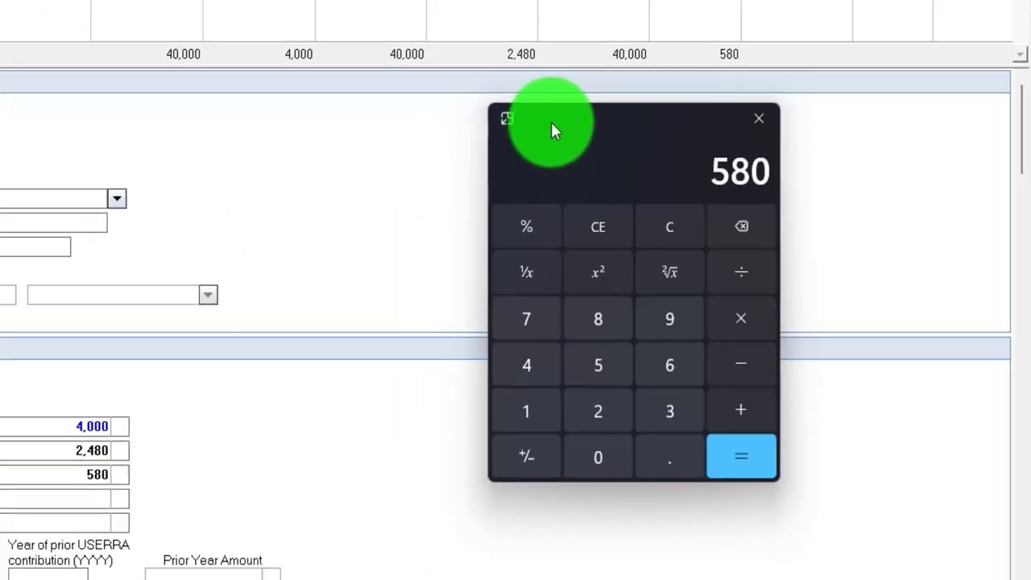
{"action": "left_click", "coordinate": [855, 148]}
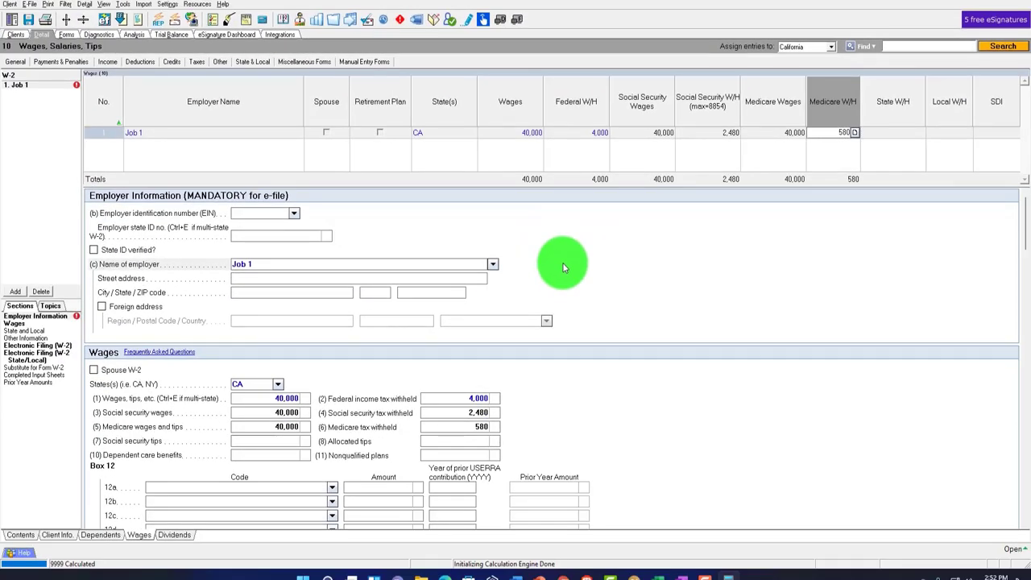
Review the income, standard deduction and taxable income lines on Form 1040, and switch to the Tax Formula worksheet in Excel.
{"action": "left_click", "coordinate": [66, 34]}
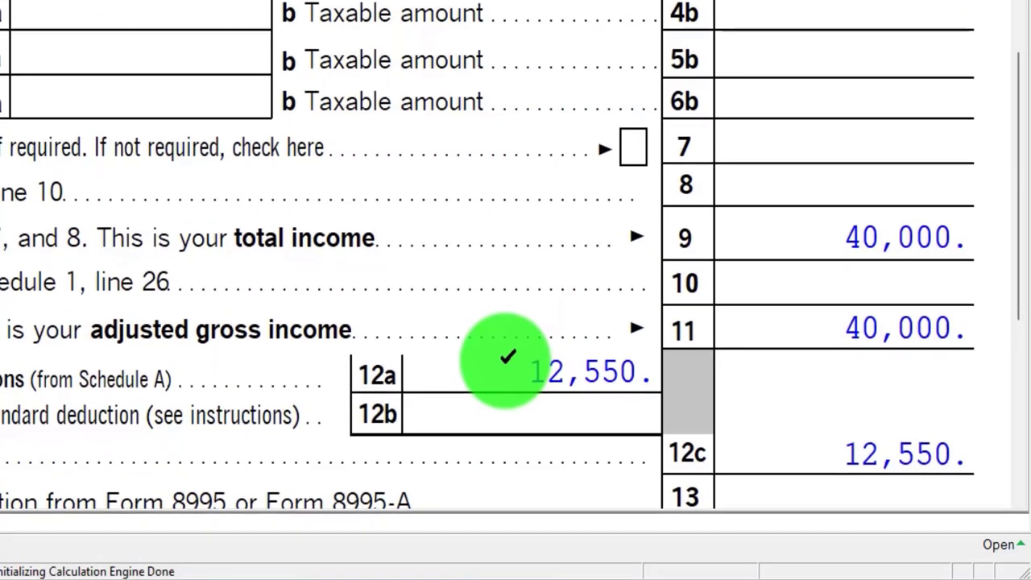
{"action": "scroll", "coordinate": [507, 357], "scroll_direction": "down", "scroll_amount": 3}
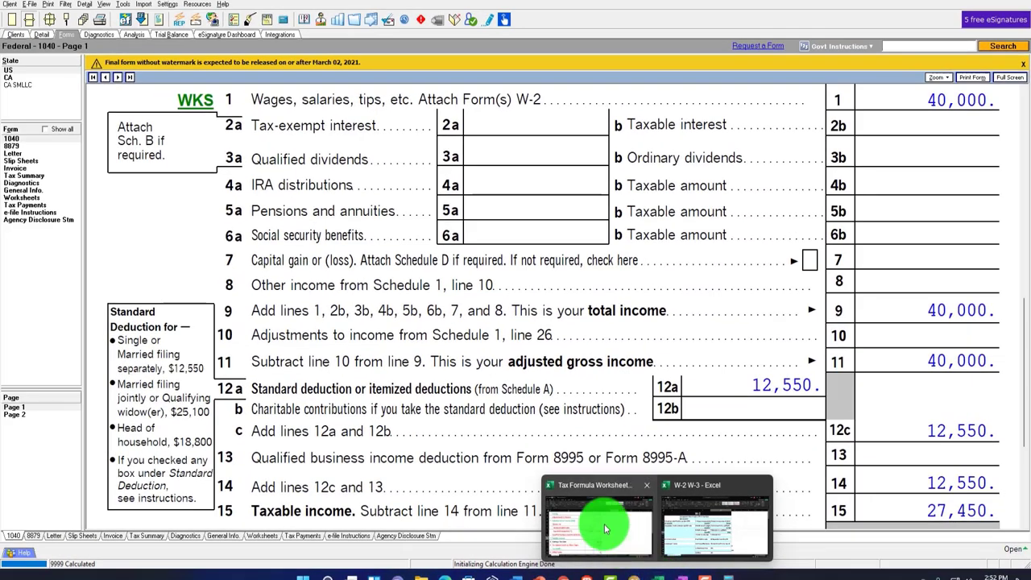
{"action": "left_click", "coordinate": [603, 524]}
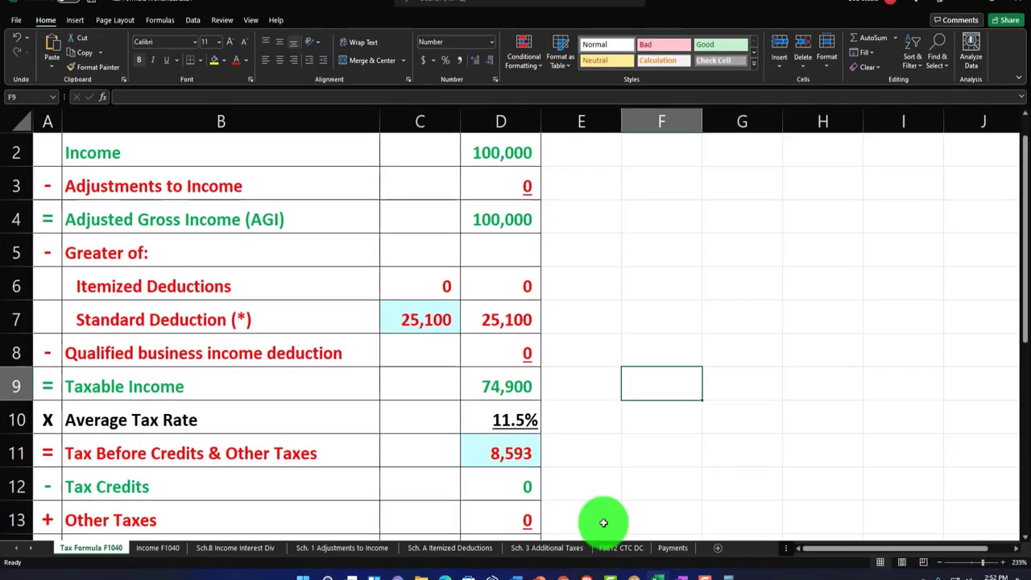
Enter 4,000 as Employer 1's W-2 income on the Income F1040 sheet and check it on the Tax Formula F1040 sheet.
{"action": "scroll", "coordinate": [529, 318], "scroll_direction": "up", "scroll_amount": 1}
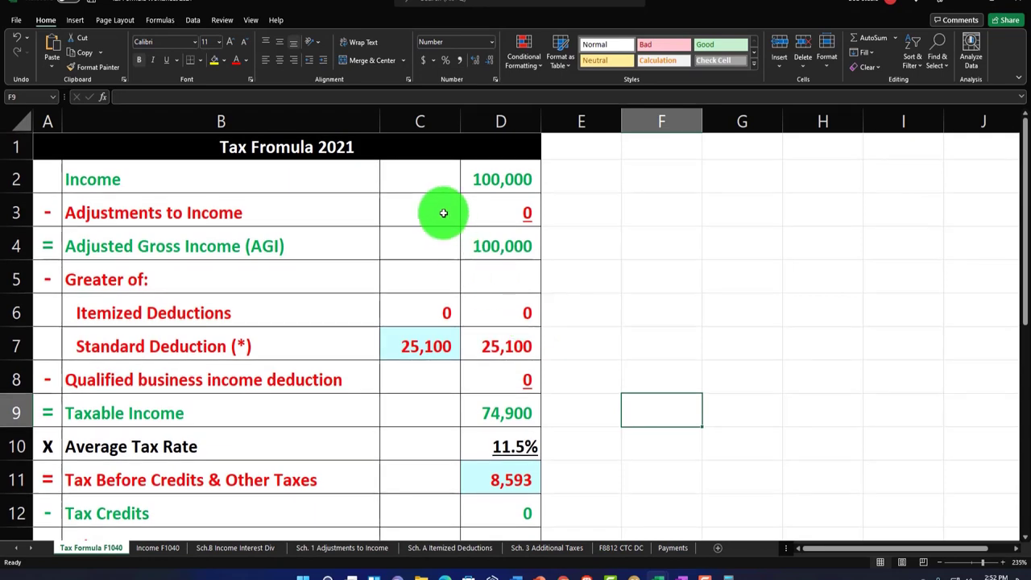
{"action": "left_click", "coordinate": [157, 547]}
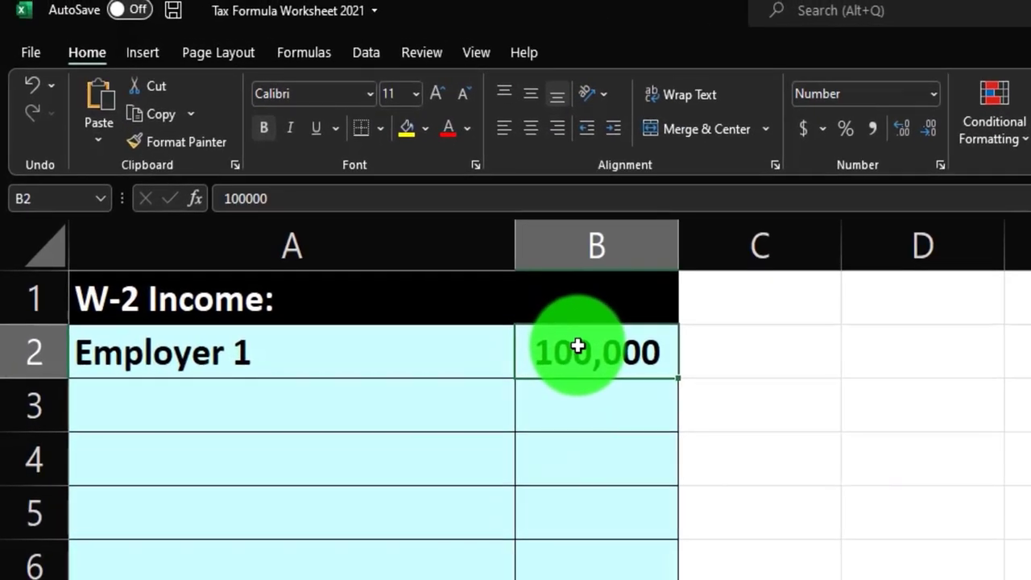
{"action": "type", "text": "40"}
{"action": "key", "text": "Return"}
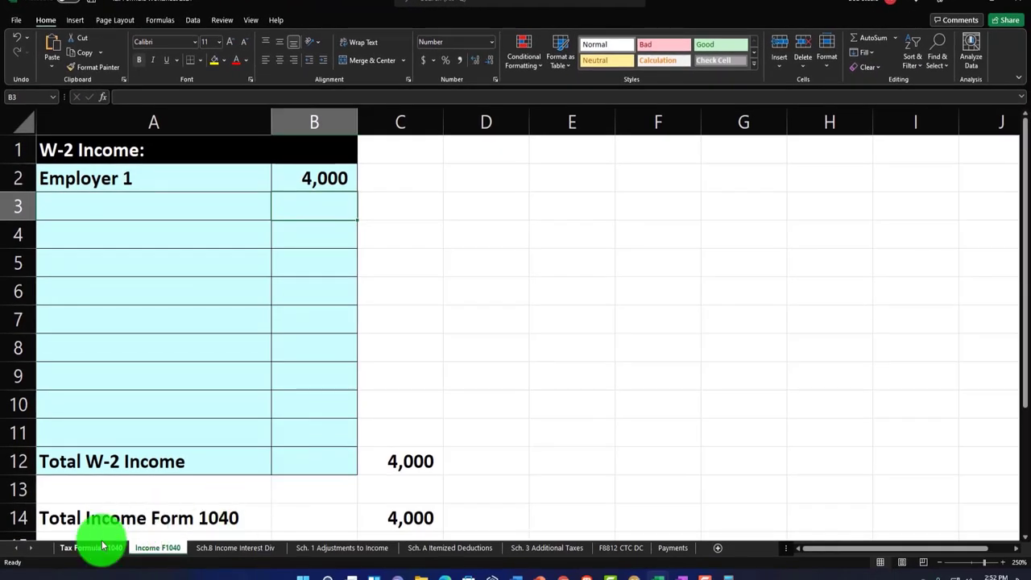
{"action": "left_click", "coordinate": [102, 546]}
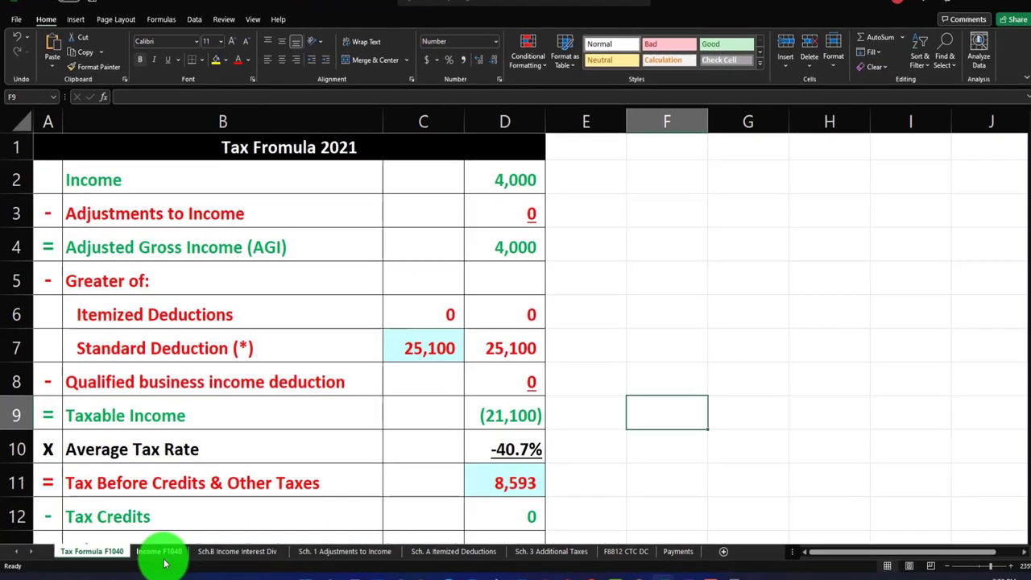
Correct Employer 1's W-2 income on the Income F1040 sheet to 40,000 and return to the Tax Formula F1040 sheet.
{"action": "left_click", "coordinate": [164, 556]}
{"action": "left_click", "coordinate": [502, 229]}
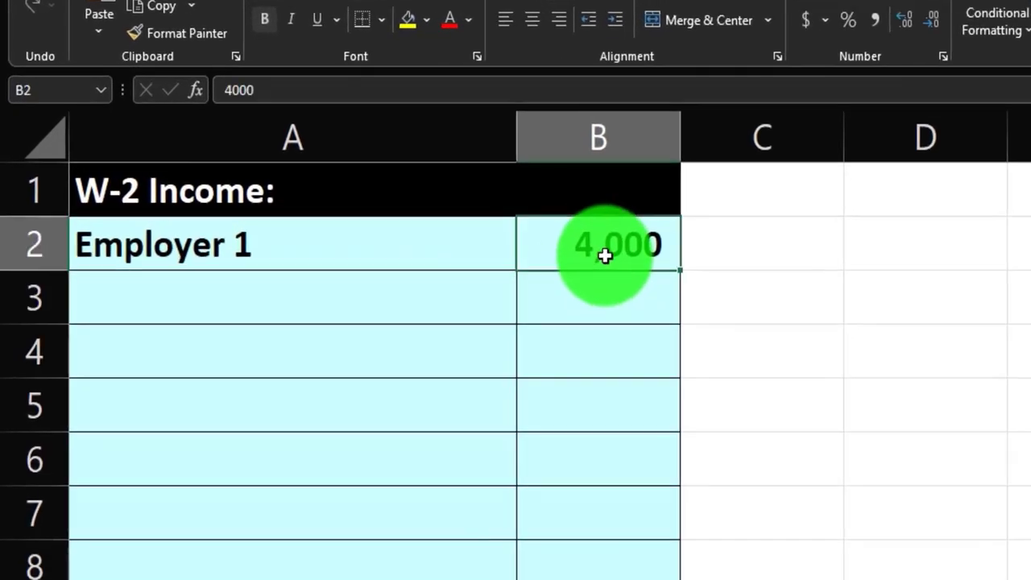
{"action": "type", "text": "40"}
{"action": "key", "text": "Return"}
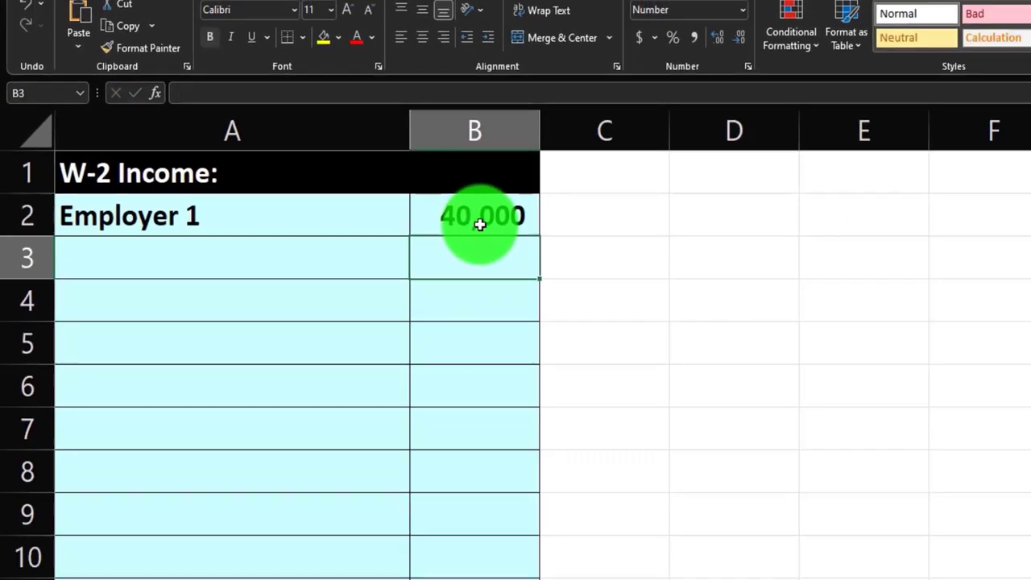
{"action": "left_click", "coordinate": [96, 551]}
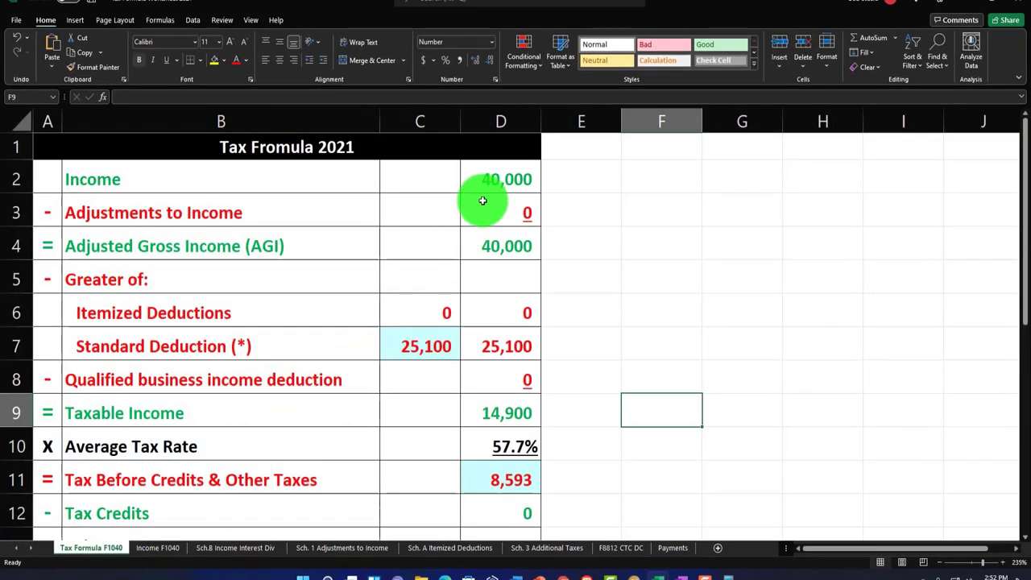
Link the standard deduction in C7 by formula to the 12,550 single-filer amount in the deduction table below the tax formula.
{"action": "left_click", "coordinate": [413, 333]}
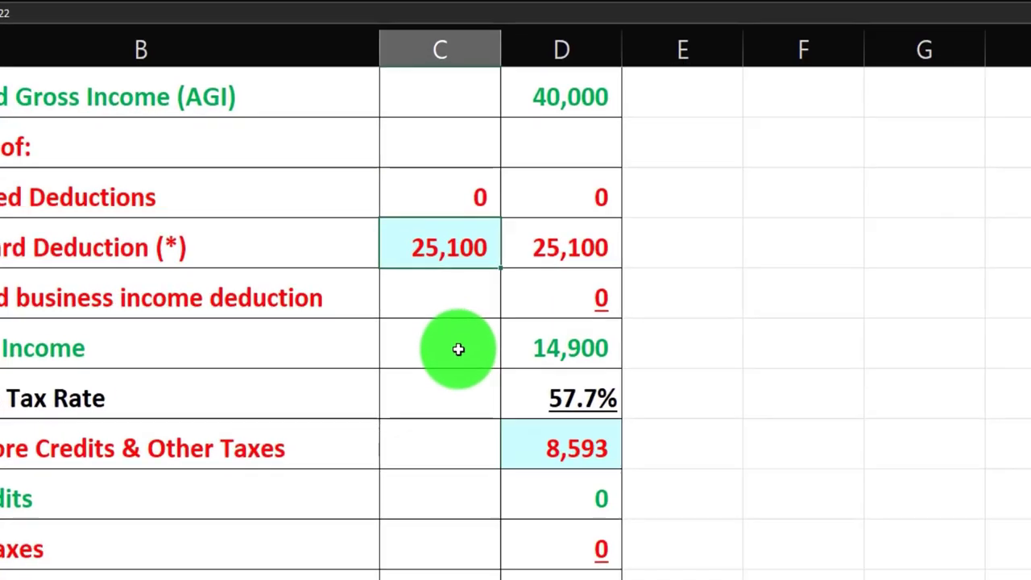
{"action": "type", "text": "="}
{"action": "key", "text": "Down"}
{"action": "key", "text": "Down"}
{"action": "key", "text": "Down"}
{"action": "key", "text": "Down"}
{"action": "key", "text": "Down"}
{"action": "key", "text": "Down"}
{"action": "key", "text": "Down"}
{"action": "key", "text": "Down"}
{"action": "key", "text": "Down"}
{"action": "key", "text": "Down"}
{"action": "key", "text": "Down"}
{"action": "key", "text": "Down"}
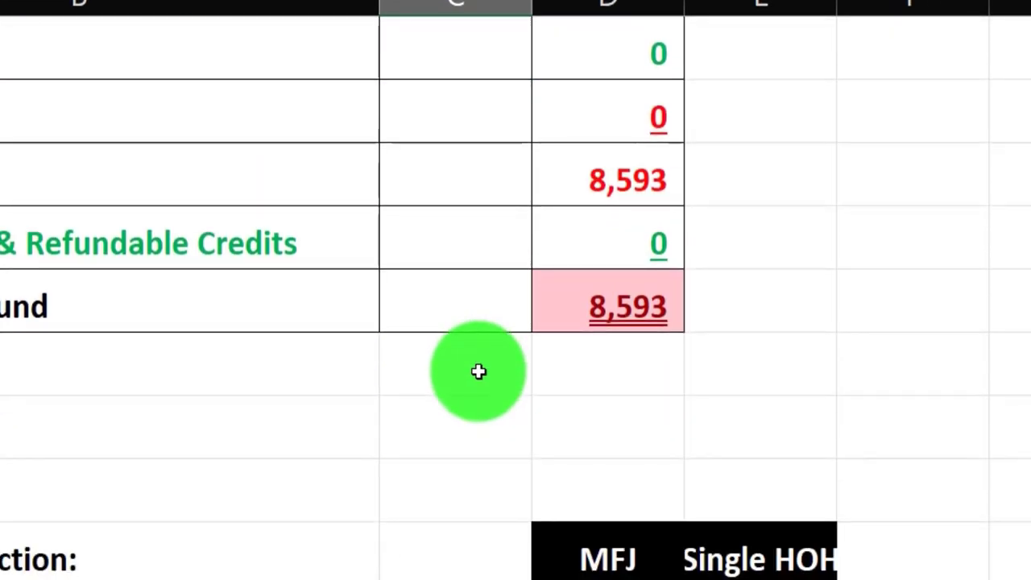
{"action": "key", "text": "Return"}
{"action": "key", "text": "Right"}
{"action": "key", "text": "Down"}
{"action": "key", "text": "Down"}
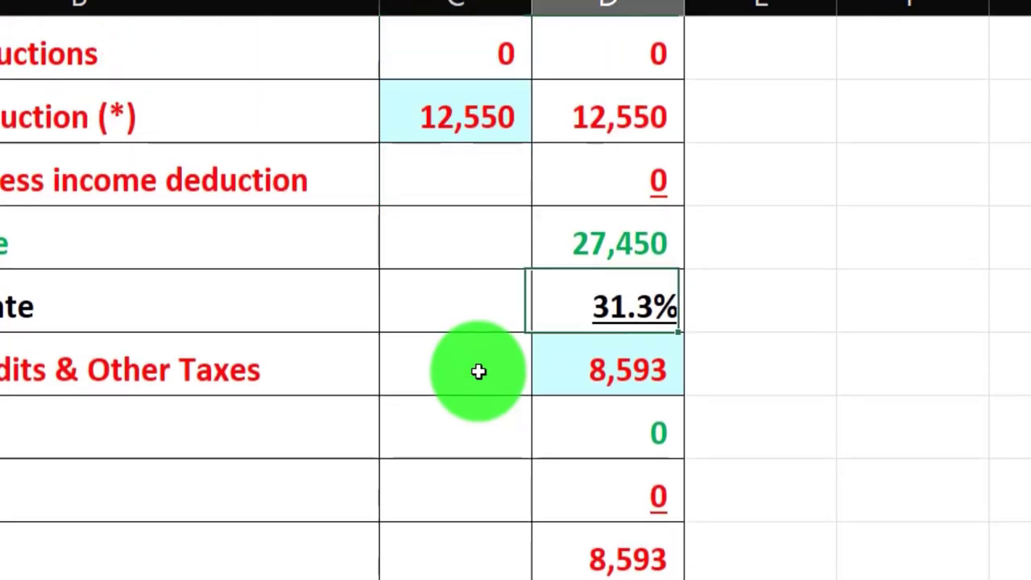
{"action": "key", "text": "Up"}
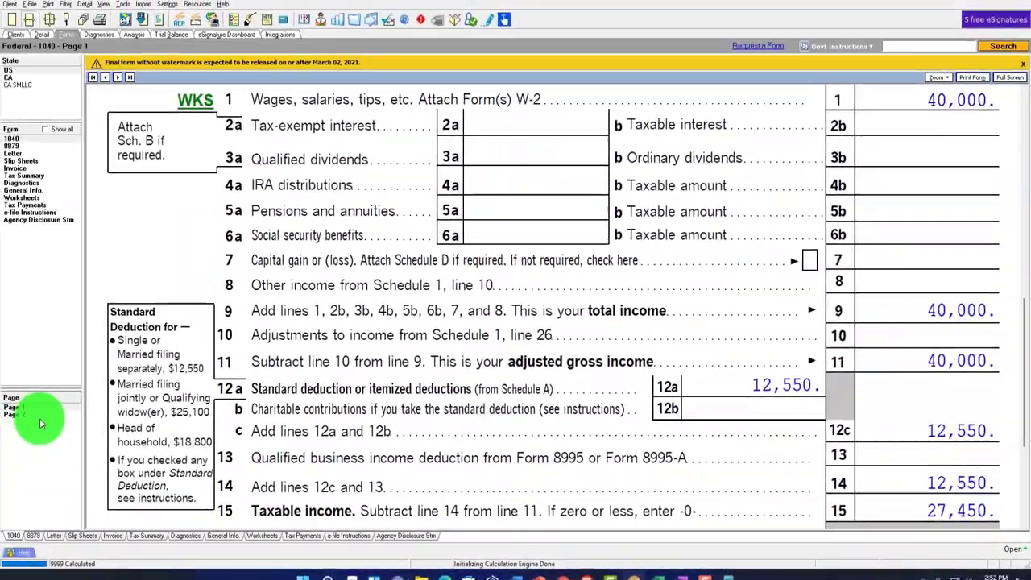
Look up line 16 on page 2 of Form 1040 and enter 3,098 as Tax Before Credits & Other Taxes in the Tax Formula worksheet.
{"action": "left_click", "coordinate": [37, 413]}
{"action": "scroll", "coordinate": [570, 410], "scroll_direction": "up", "scroll_amount": 4}
{"action": "scroll", "coordinate": [570, 411], "scroll_direction": "up", "scroll_amount": 3}
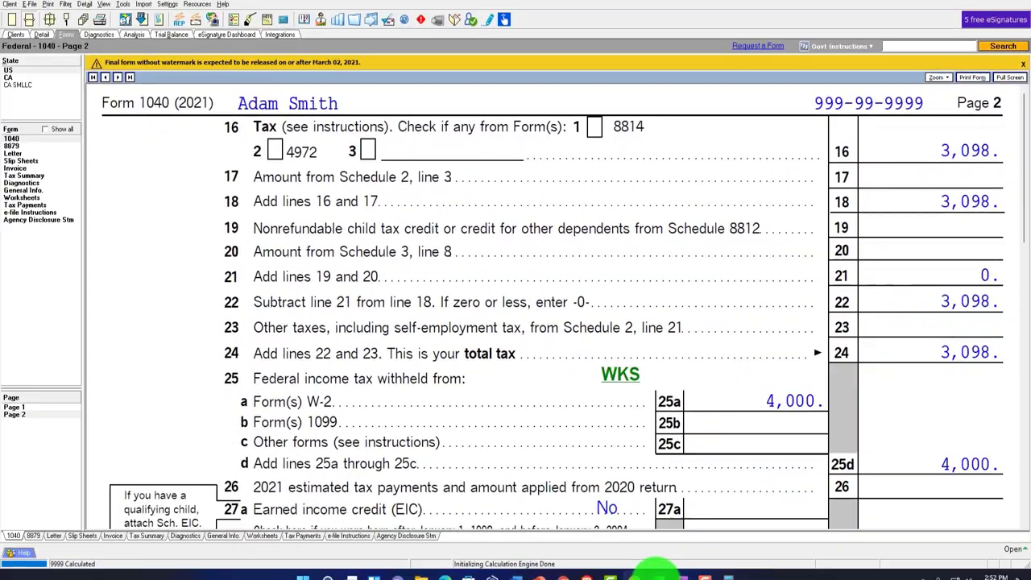
{"action": "mouse_move", "coordinate": [660, 570]}
{"action": "left_click", "coordinate": [670, 541]}
{"action": "left_click", "coordinate": [508, 320]}
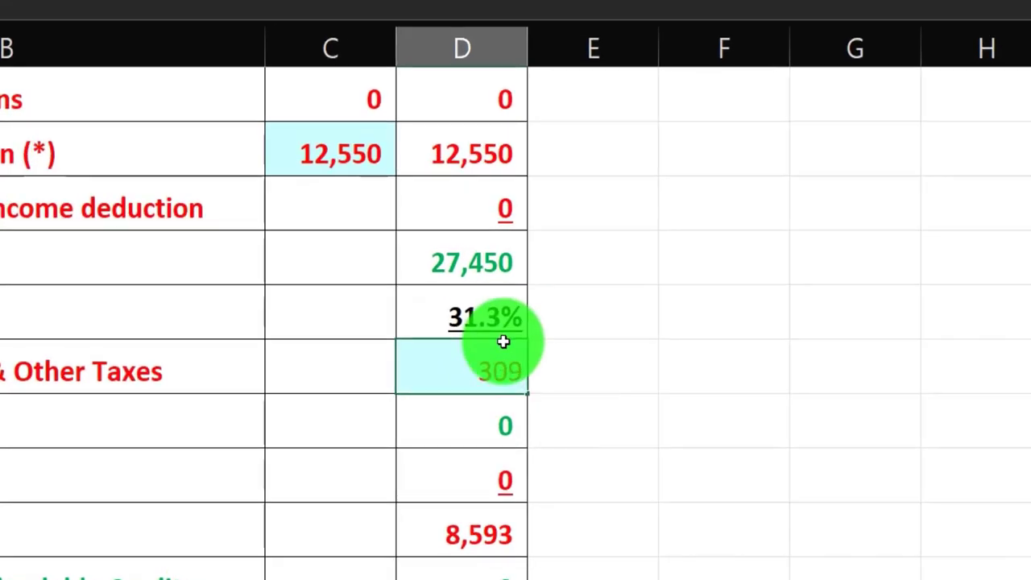
{"action": "type", "text": "3,098"}
{"action": "key", "text": "Return"}
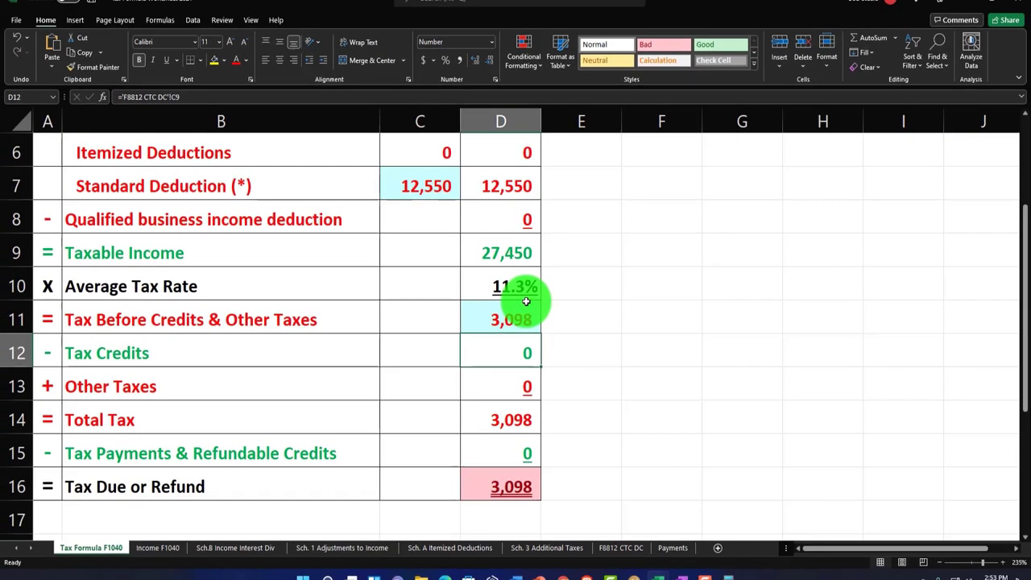
Look up federal tax withheld in the W-2 W-3 workbook and enter 4,000 in B4 under W-2 Payments on the Tax Formula workbook's Payments sheet.
{"action": "mouse_move", "coordinate": [661, 570]}
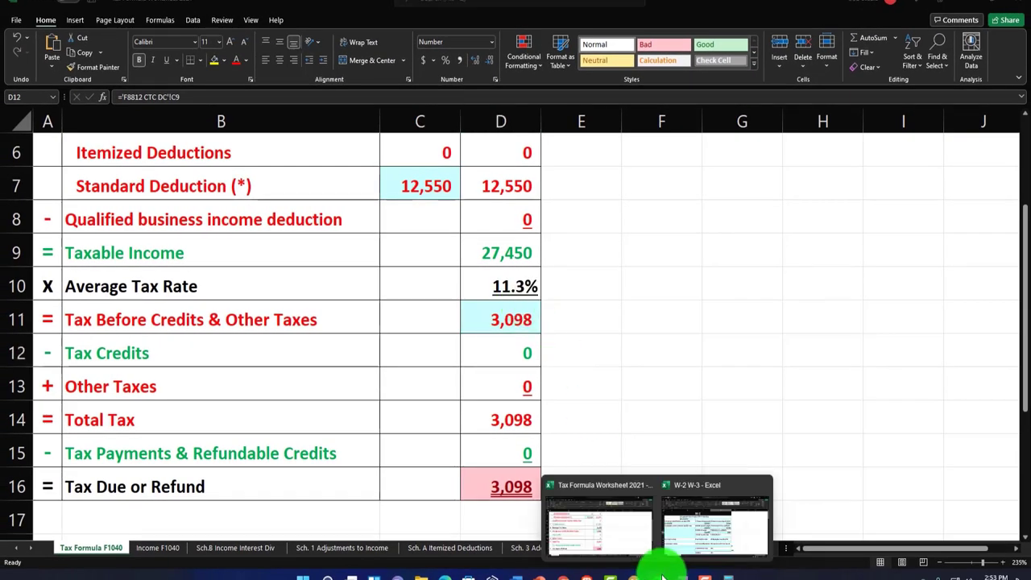
{"action": "left_click", "coordinate": [703, 547]}
{"action": "left_click", "coordinate": [545, 241]}
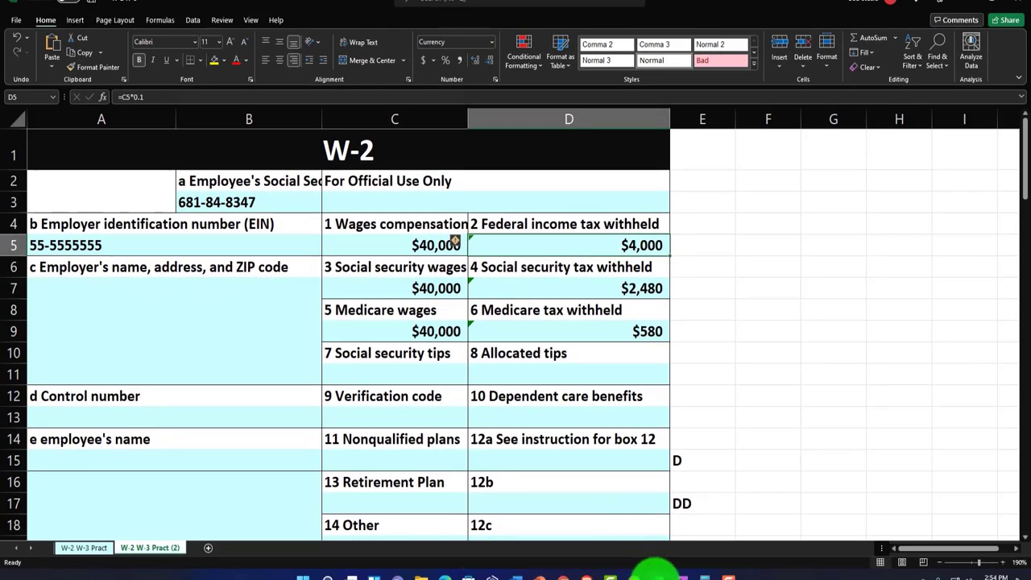
{"action": "mouse_move", "coordinate": [649, 557]}
{"action": "left_click", "coordinate": [633, 504]}
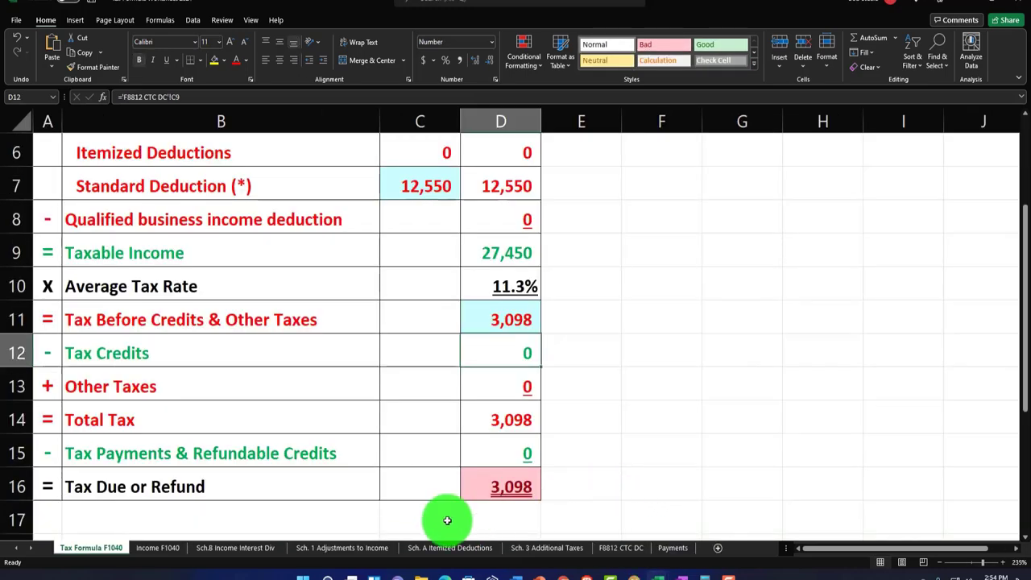
{"action": "left_click", "coordinate": [487, 452]}
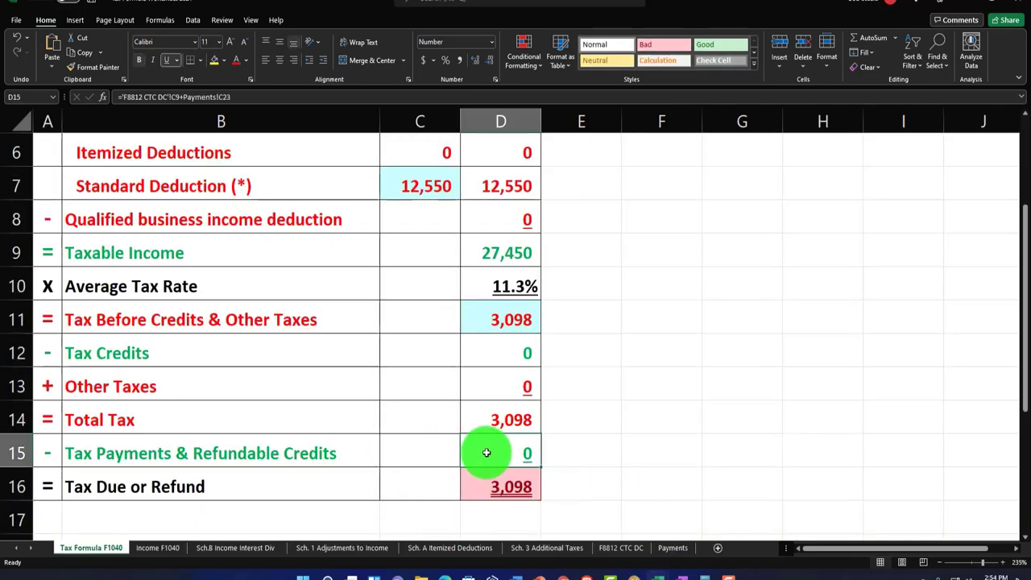
{"action": "left_click", "coordinate": [664, 550]}
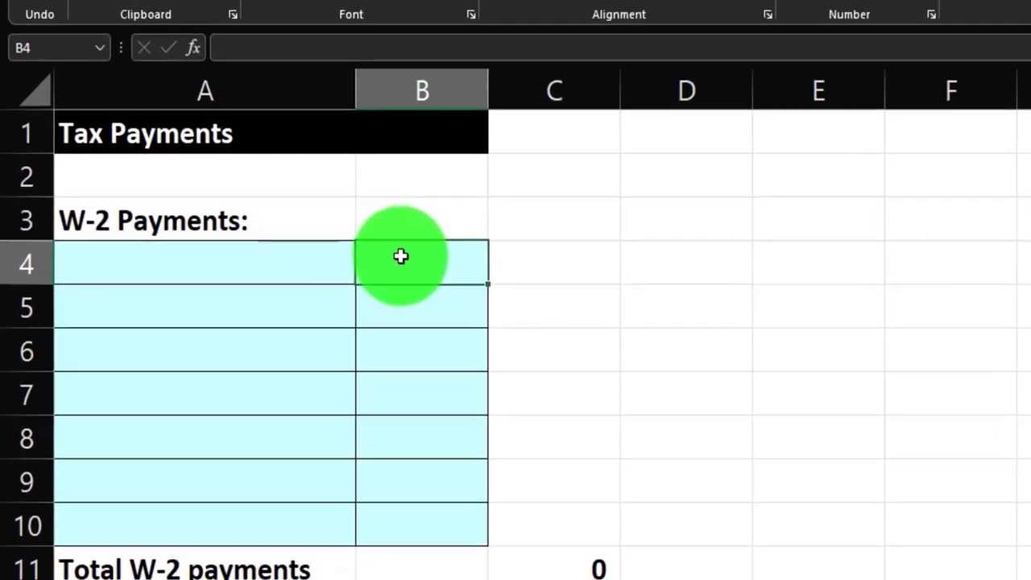
{"action": "key", "text": "Return"}
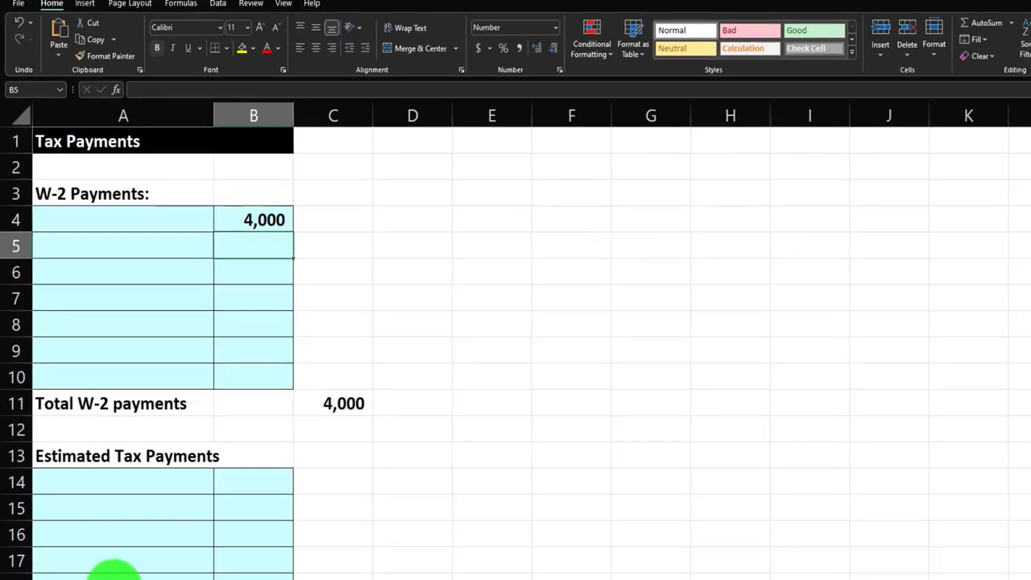
{"action": "left_click", "coordinate": [95, 548]}
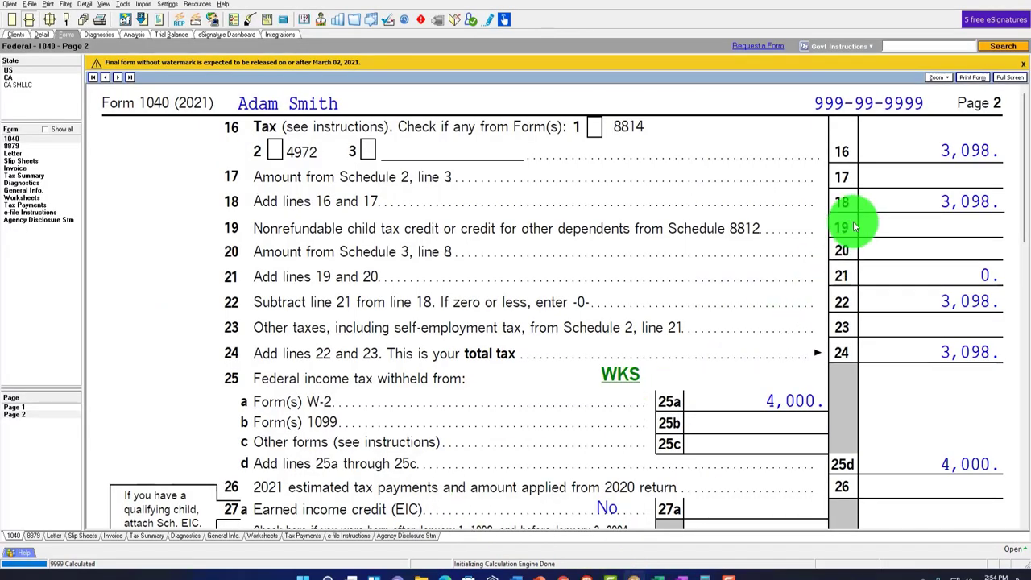
Compare Form 1040's payment and refund lines with the worksheet's Tax Due or Refund, and return to page 1 of the form in Lacerte.
{"action": "scroll", "coordinate": [855, 227], "scroll_direction": "down", "scroll_amount": 5}
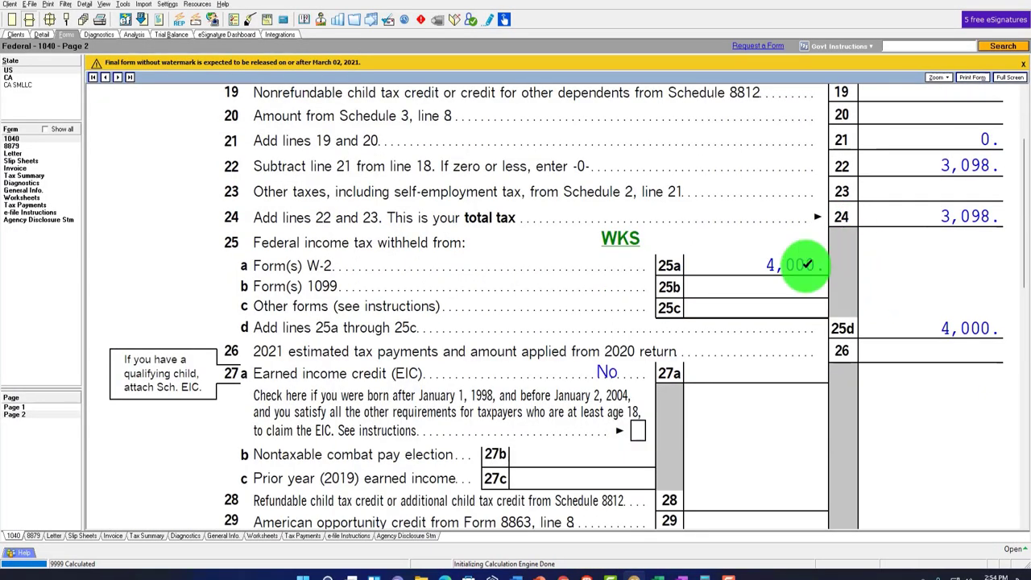
{"action": "scroll", "coordinate": [806, 266], "scroll_direction": "down", "scroll_amount": 8}
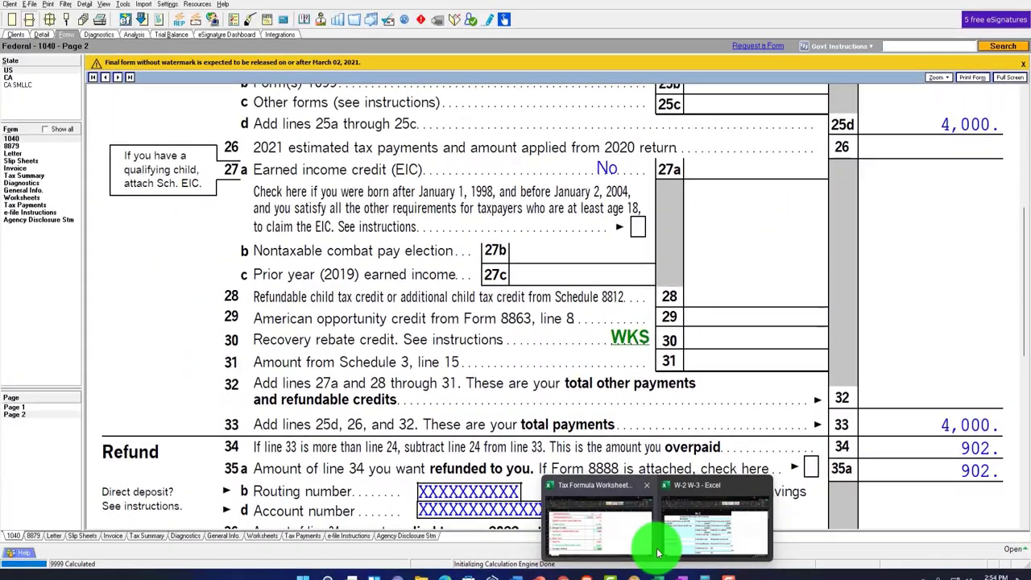
{"action": "left_click", "coordinate": [655, 545]}
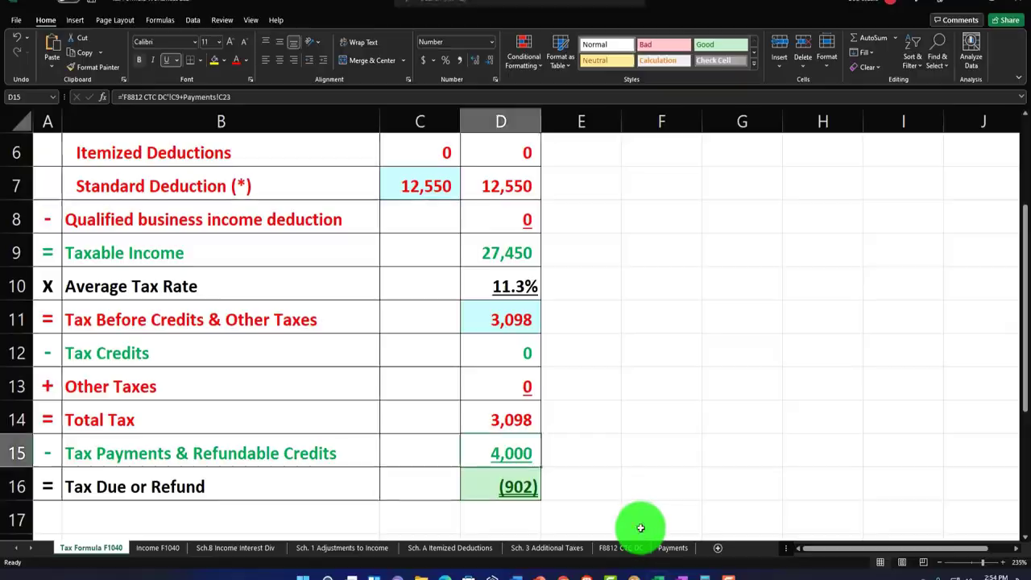
{"action": "left_click", "coordinate": [538, 486]}
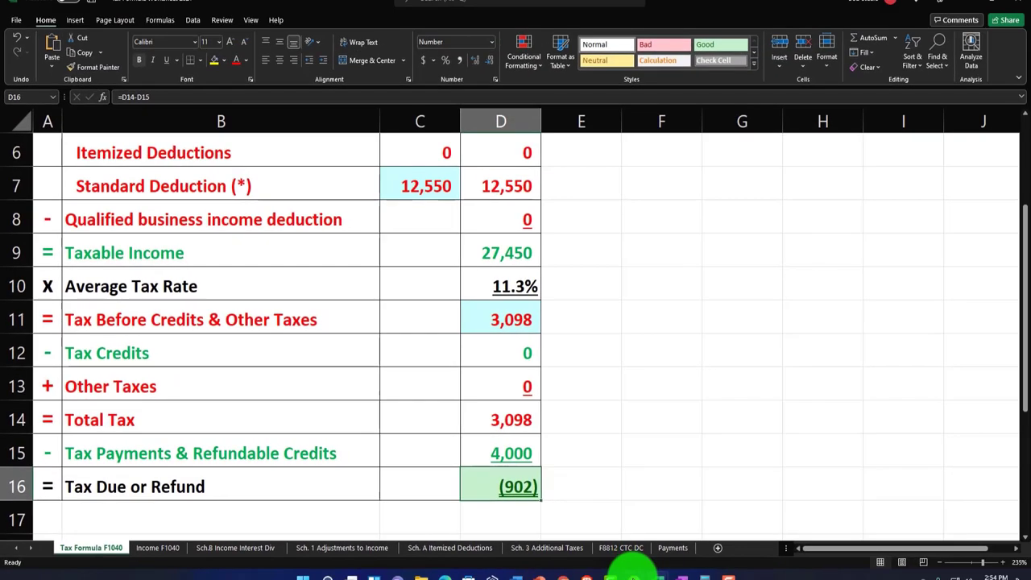
{"action": "left_click", "coordinate": [633, 574]}
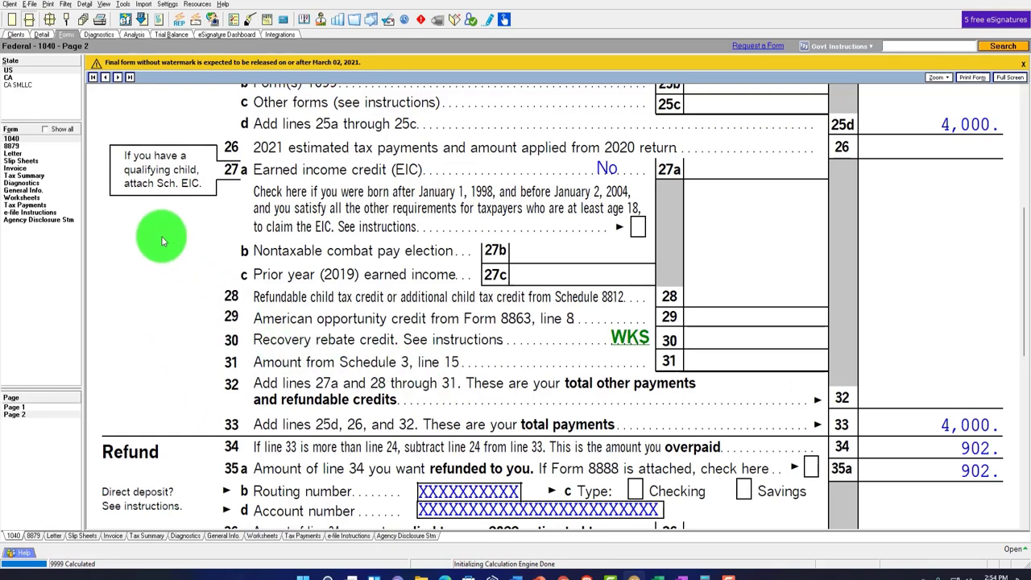
{"action": "left_click", "coordinate": [26, 408]}
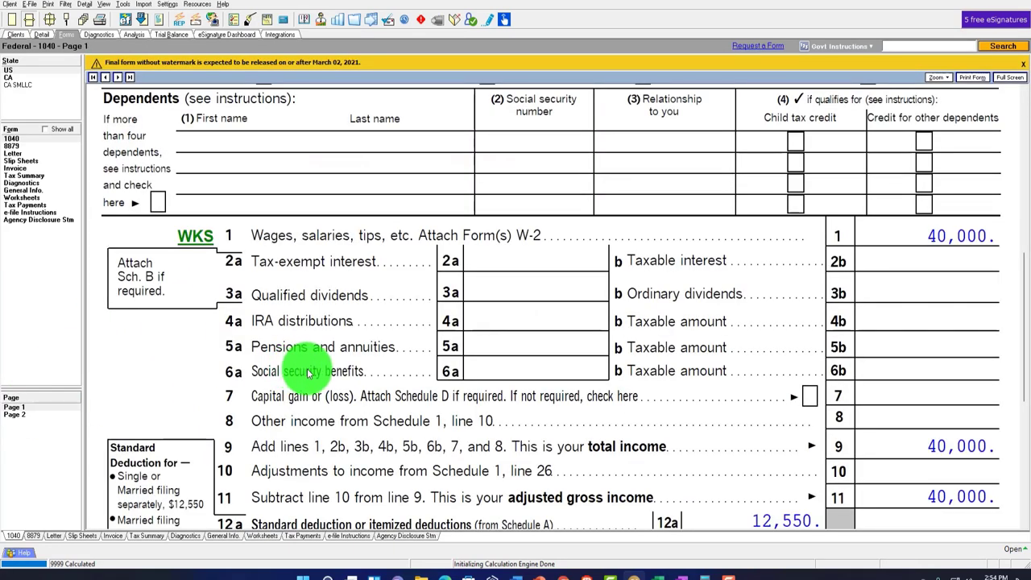
{"action": "scroll", "coordinate": [308, 373], "scroll_direction": "up", "scroll_amount": 5}
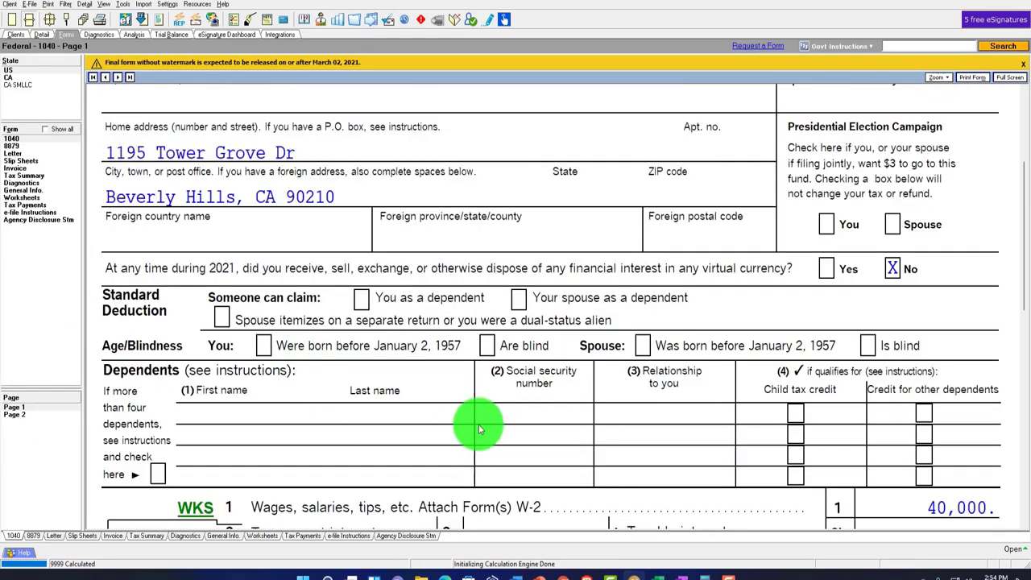
Examine the regular, Social Security and Medicare wages on the second W-2 in the W-2 W-3 workbook, and switch back to Lacerte.
{"action": "mouse_move", "coordinate": [659, 570]}
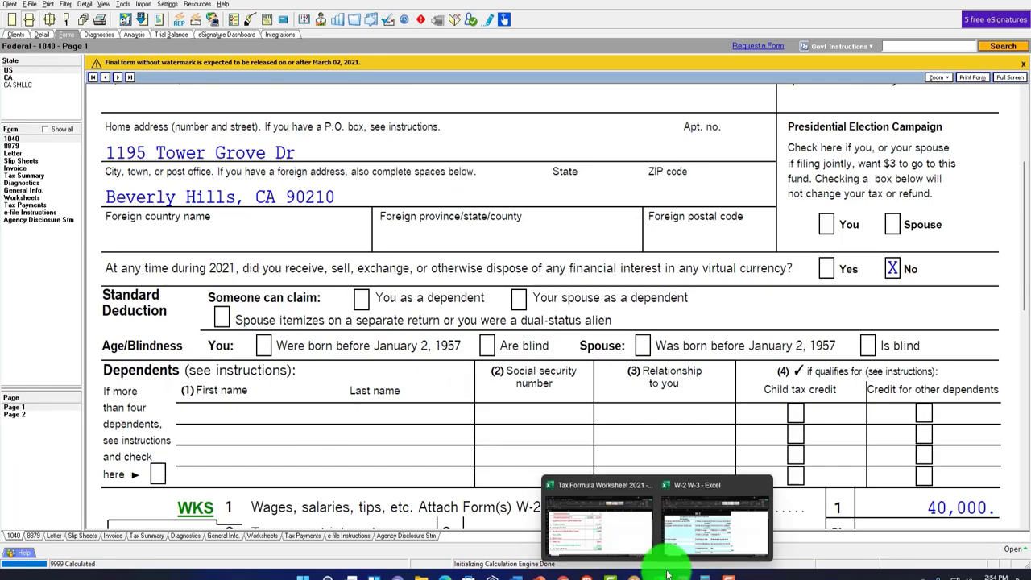
{"action": "left_click", "coordinate": [684, 540]}
{"action": "scroll", "coordinate": [414, 347], "scroll_direction": "down", "scroll_amount": 7}
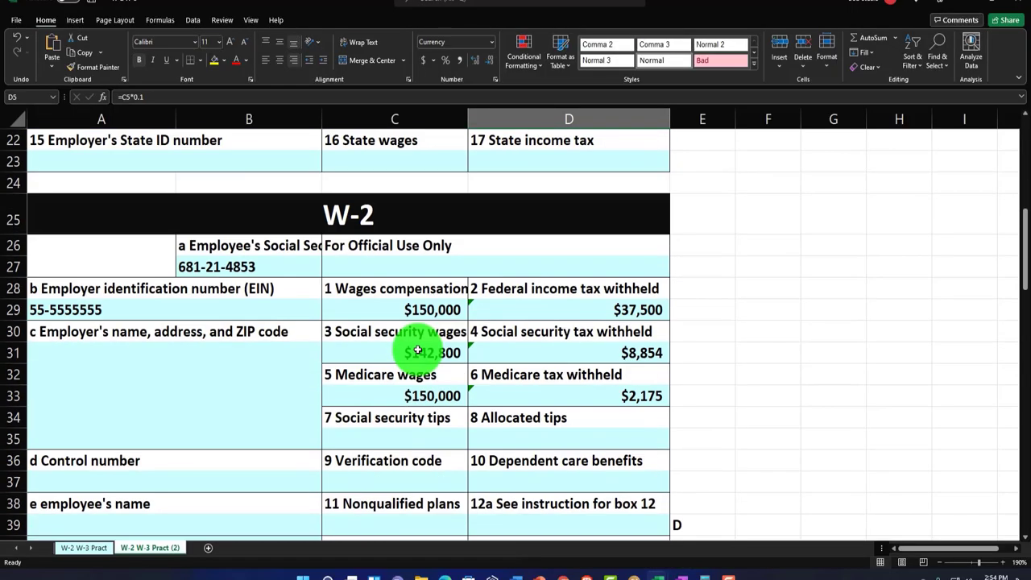
{"action": "scroll", "coordinate": [418, 351], "scroll_direction": "down", "scroll_amount": 1}
{"action": "left_click", "coordinate": [410, 244]}
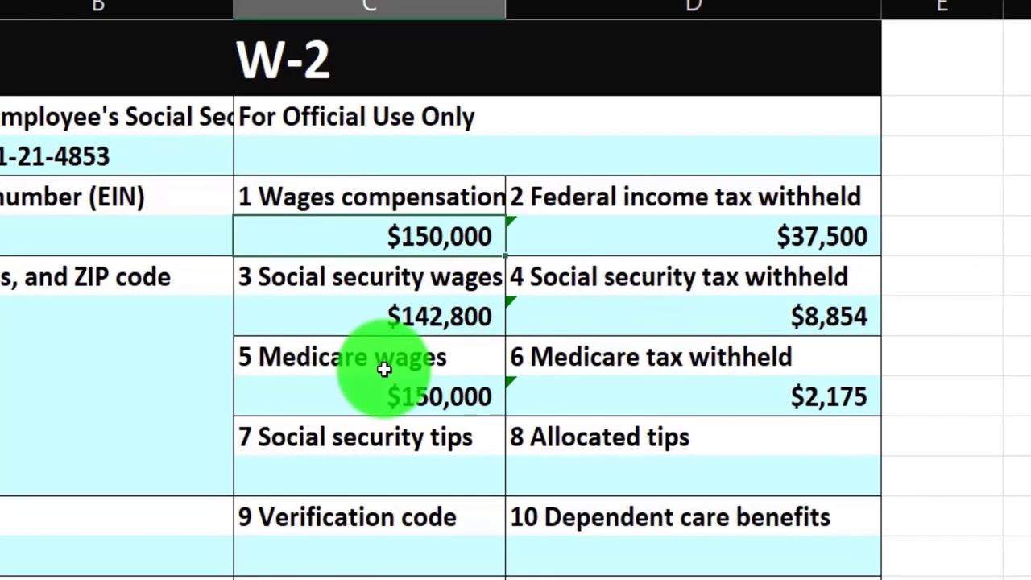
{"action": "left_click", "coordinate": [398, 322]}
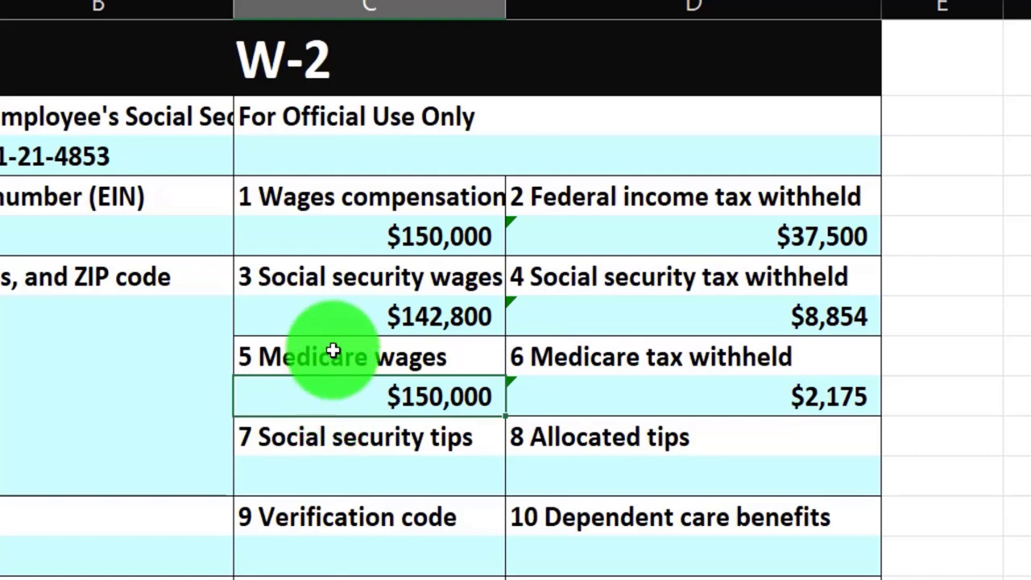
{"action": "left_click", "coordinate": [333, 319]}
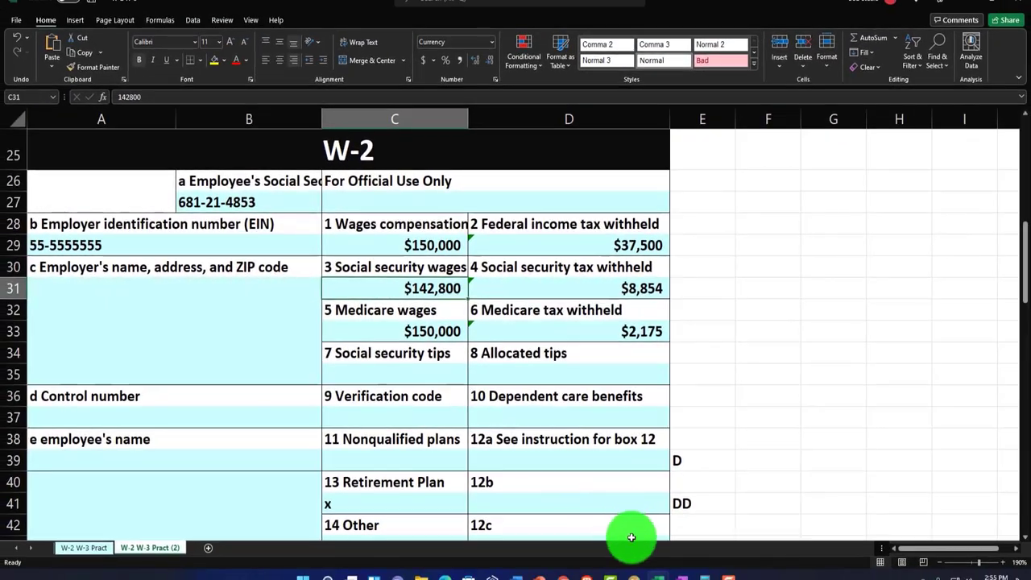
{"action": "mouse_move", "coordinate": [636, 573]}
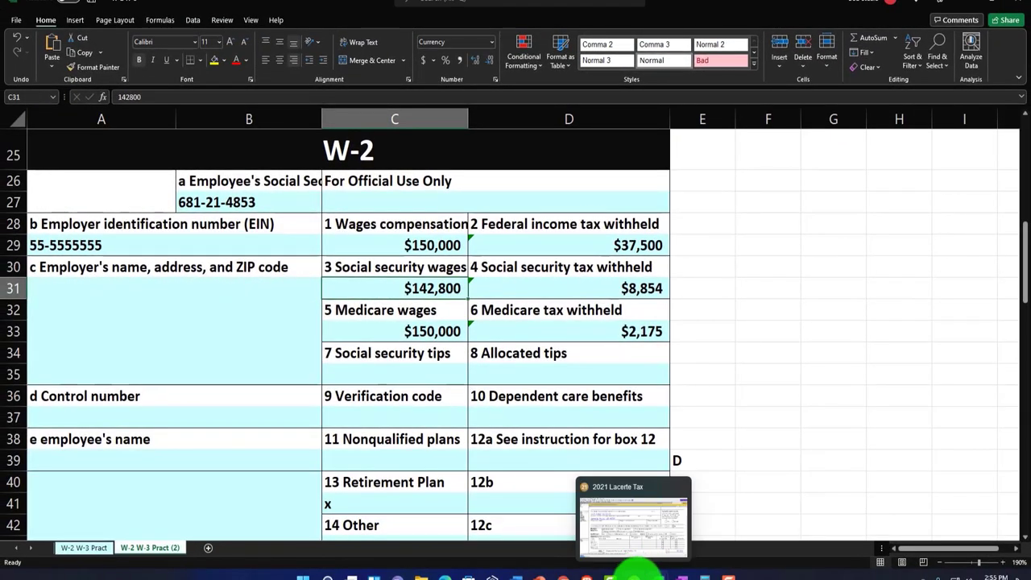
{"action": "left_click", "coordinate": [637, 574]}
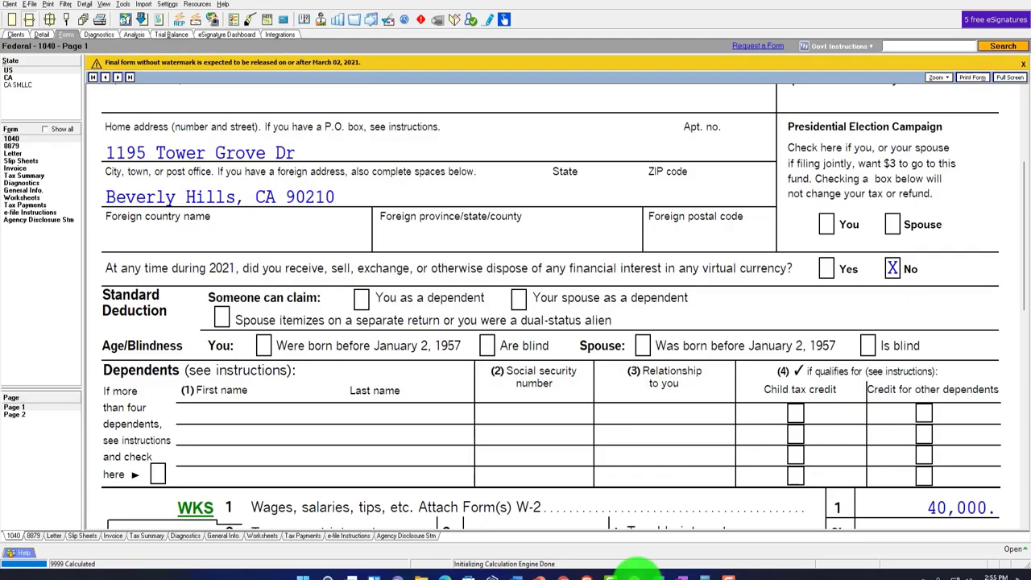
Return to Lacerte's W-2 wage details and set the Wages for Job 1 to 150,000.
{"action": "left_click", "coordinate": [50, 38]}
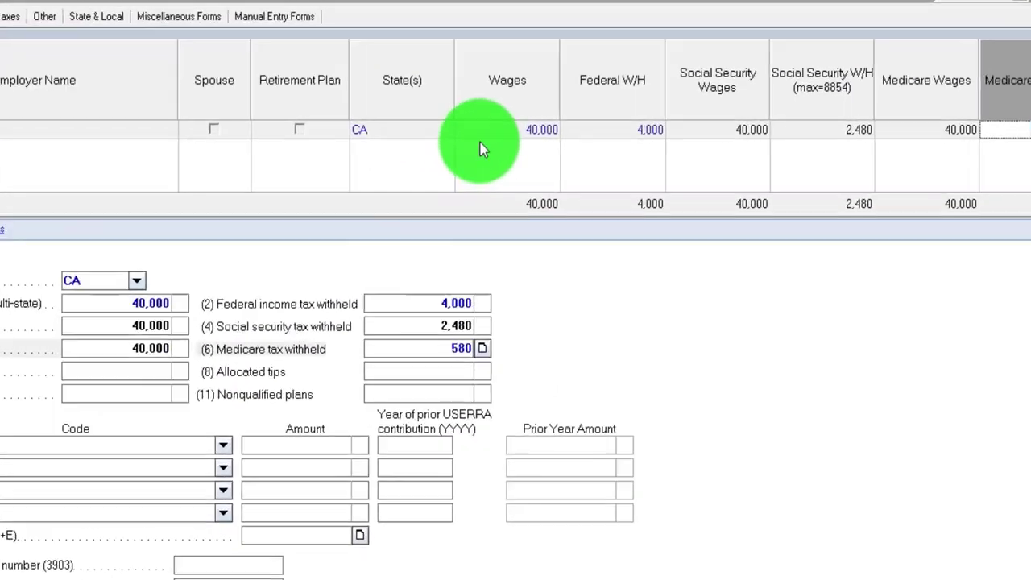
{"action": "left_click", "coordinate": [516, 138]}
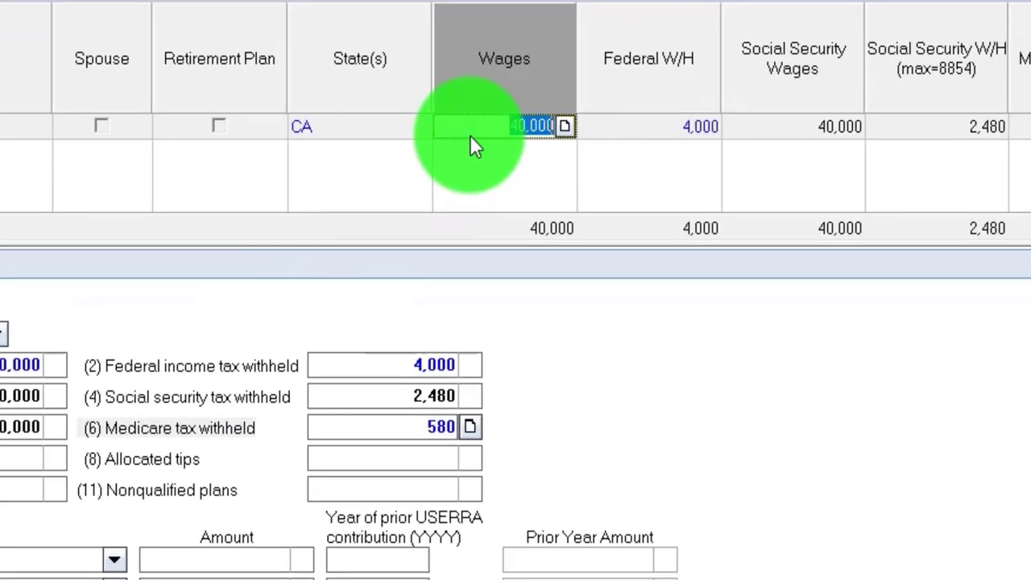
{"action": "type", "text": "150000"}
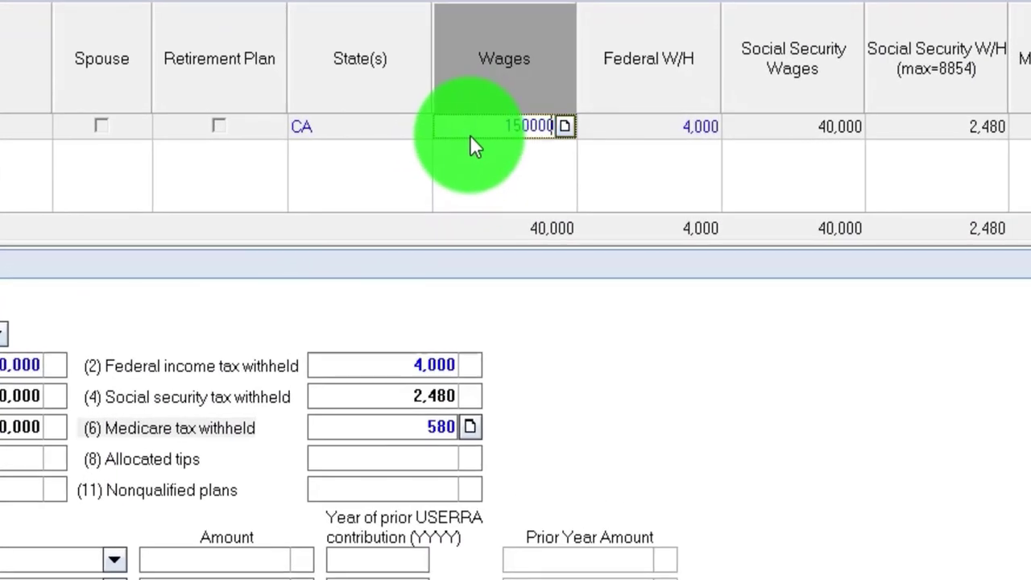
{"action": "key", "text": "Tab"}
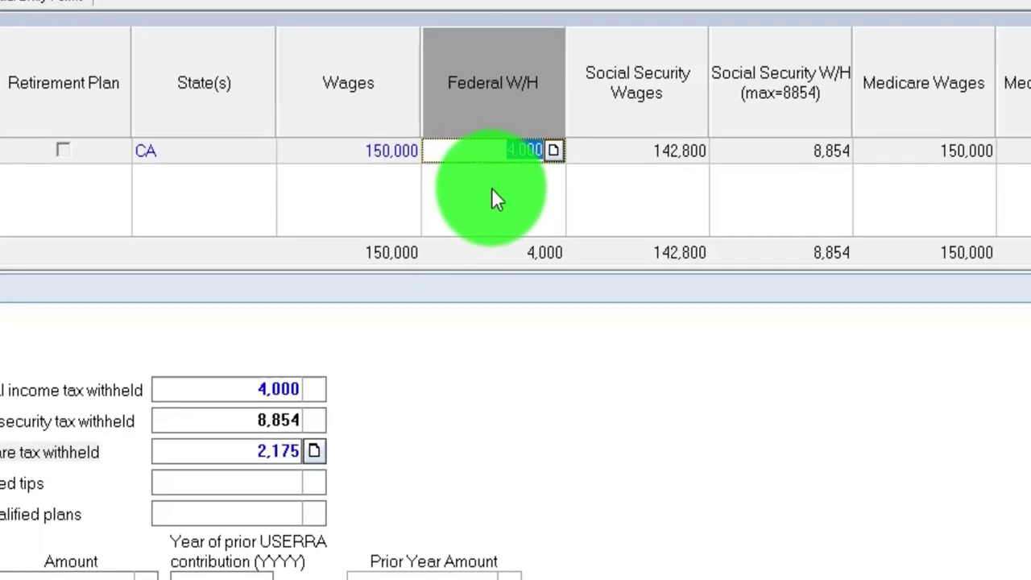
Look up federal income tax withheld on the second W-2 in the W-2 W-3 workbook and enter 37,500 as Job 1's Federal W/H in Lacerte.
{"action": "key", "text": "Delete"}
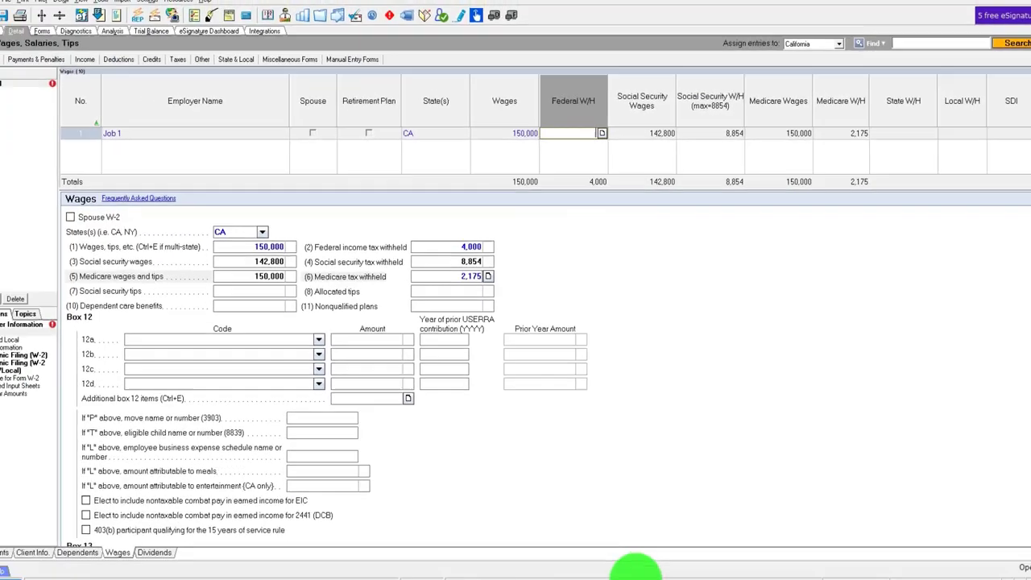
{"action": "mouse_move", "coordinate": [654, 575]}
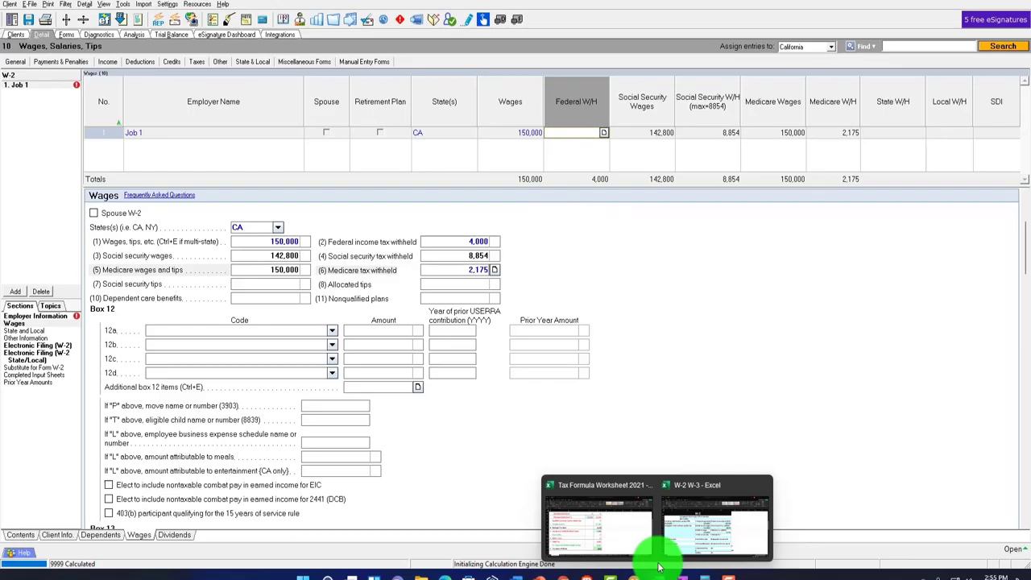
{"action": "left_click", "coordinate": [708, 528]}
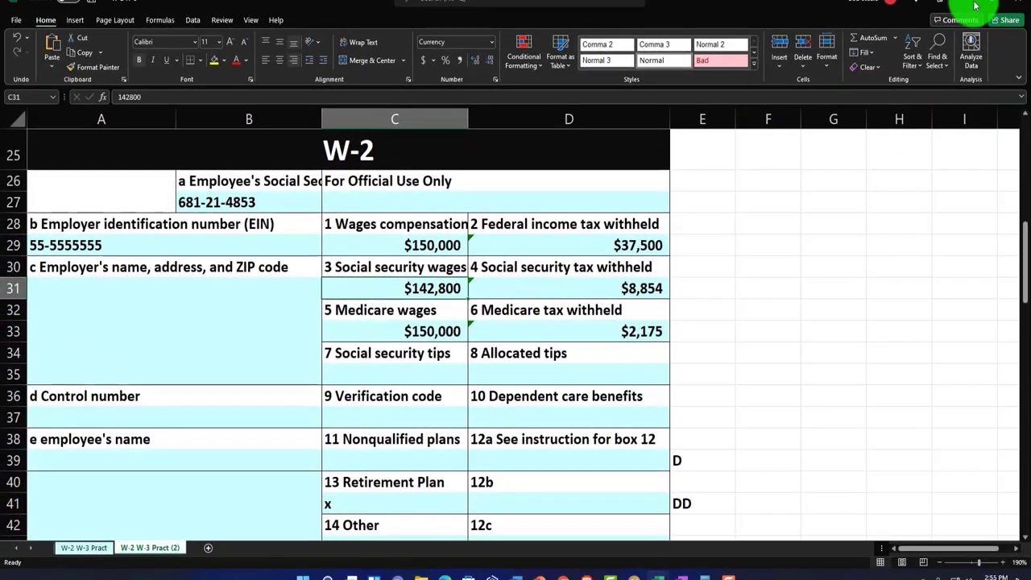
{"action": "key", "text": "alt+Tab"}
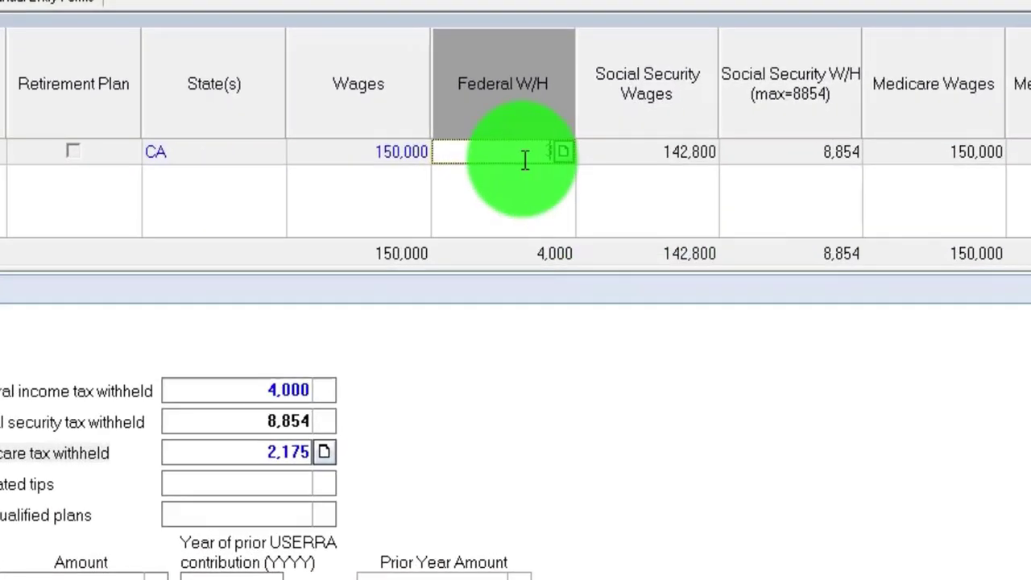
{"action": "left_click", "coordinate": [524, 159]}
{"action": "type", "text": "37,500"}
{"action": "key", "text": "Tab"}
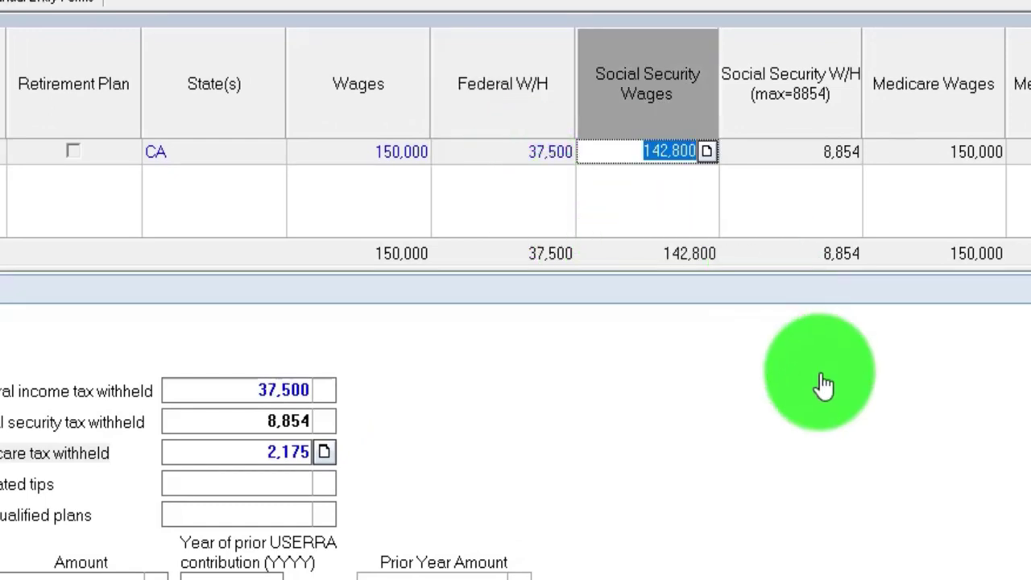
Compare Job 1's Social Security withholding with the W-2 W-3 workbook and recompute it in the calculator.
{"action": "key", "text": "Tab"}
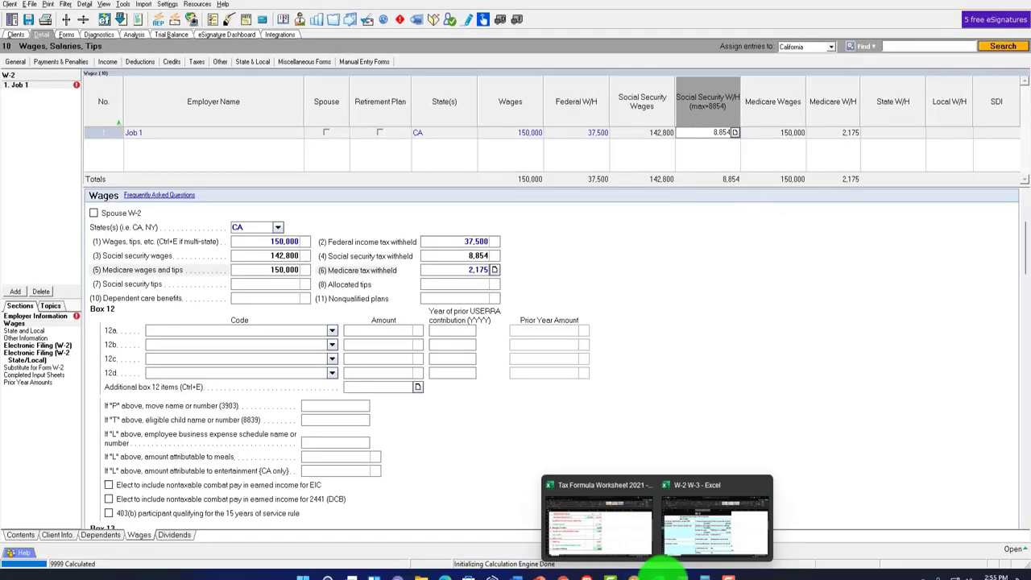
{"action": "left_click", "coordinate": [696, 560]}
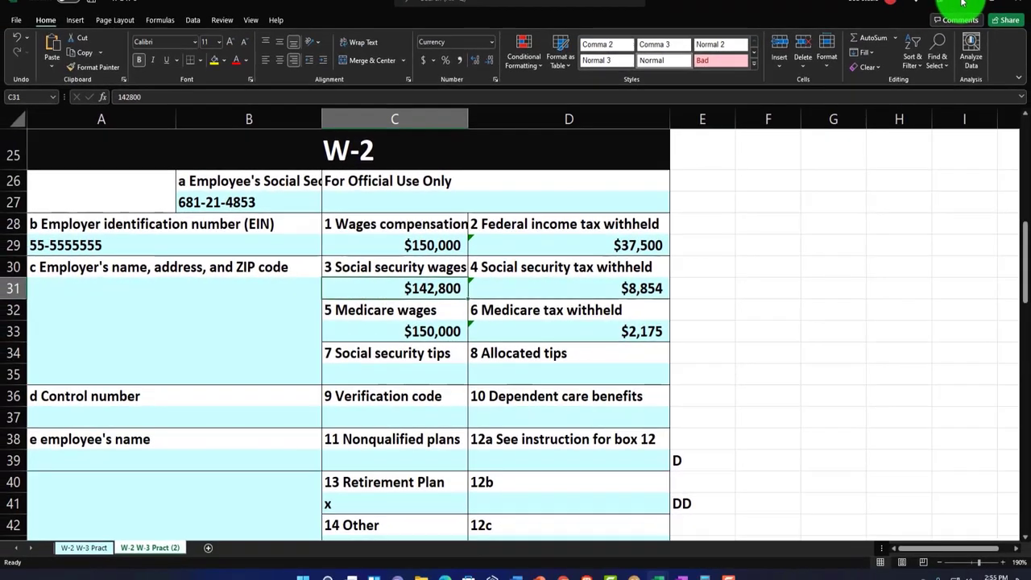
{"action": "left_click", "coordinate": [962, 11]}
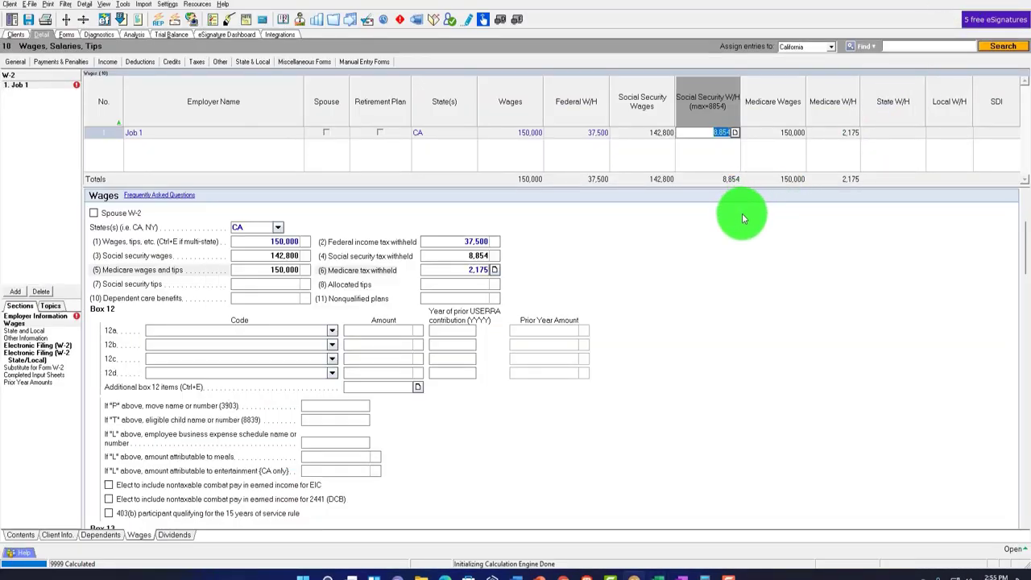
{"action": "key", "text": "Tab"}
{"action": "key", "text": "alt+Tab"}
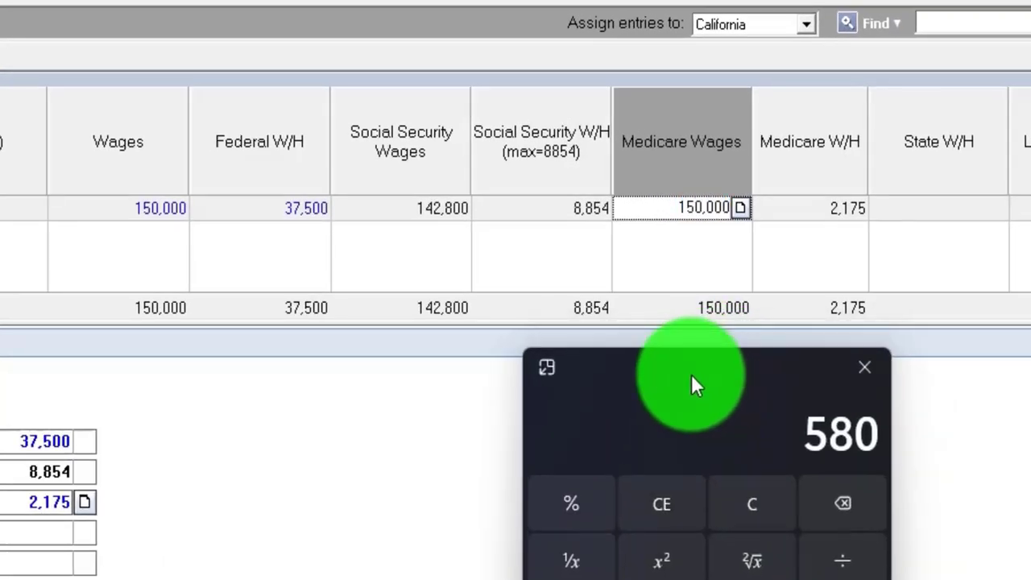
{"action": "left_click", "coordinate": [744, 505]}
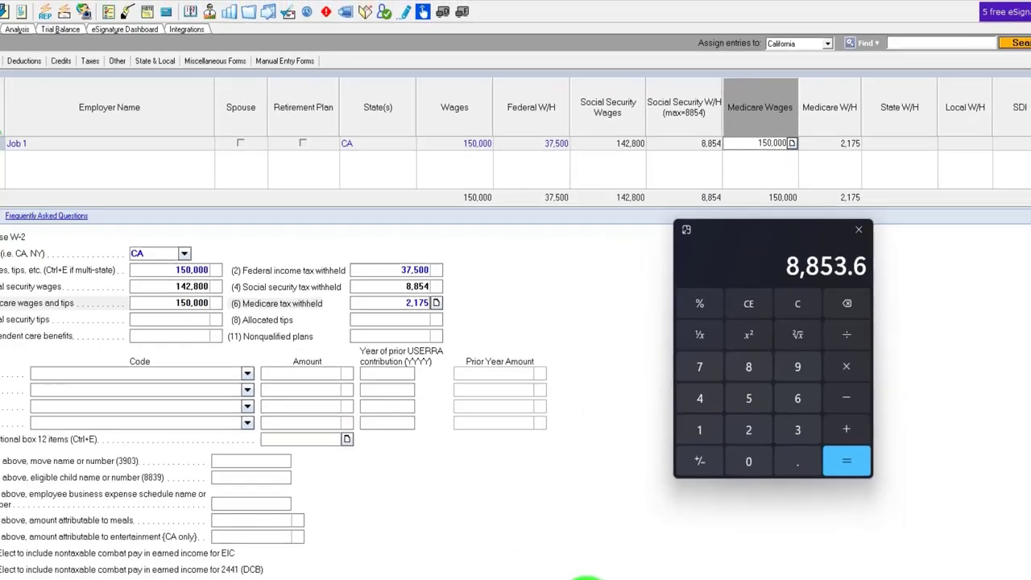
Check the wages on the second W-2 in Excel, recompute the Medicare withholding beside Lacerte's entries, and close the calculator.
{"action": "mouse_move", "coordinate": [662, 564]}
{"action": "left_click", "coordinate": [693, 528]}
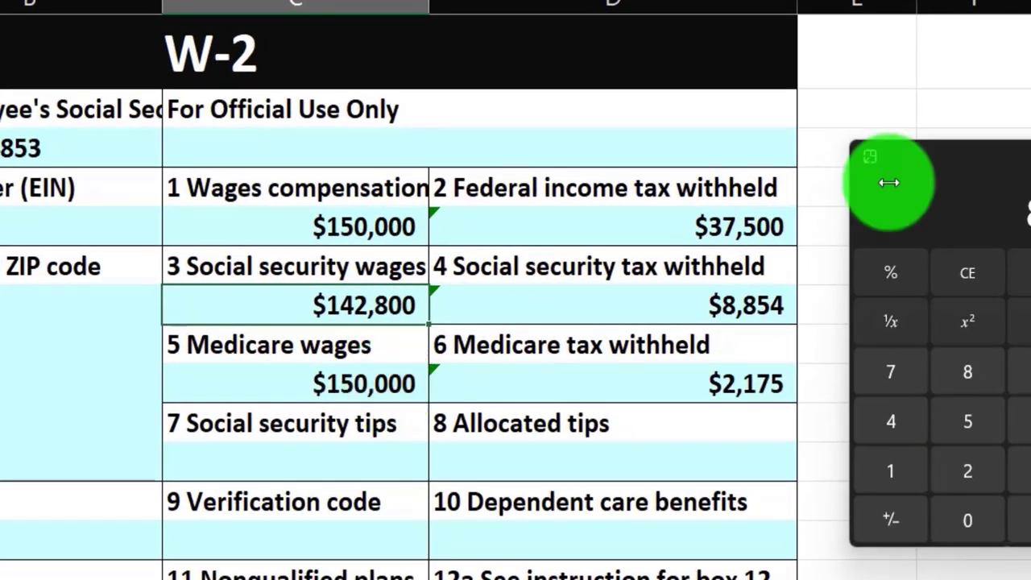
{"action": "left_click", "coordinate": [318, 235]}
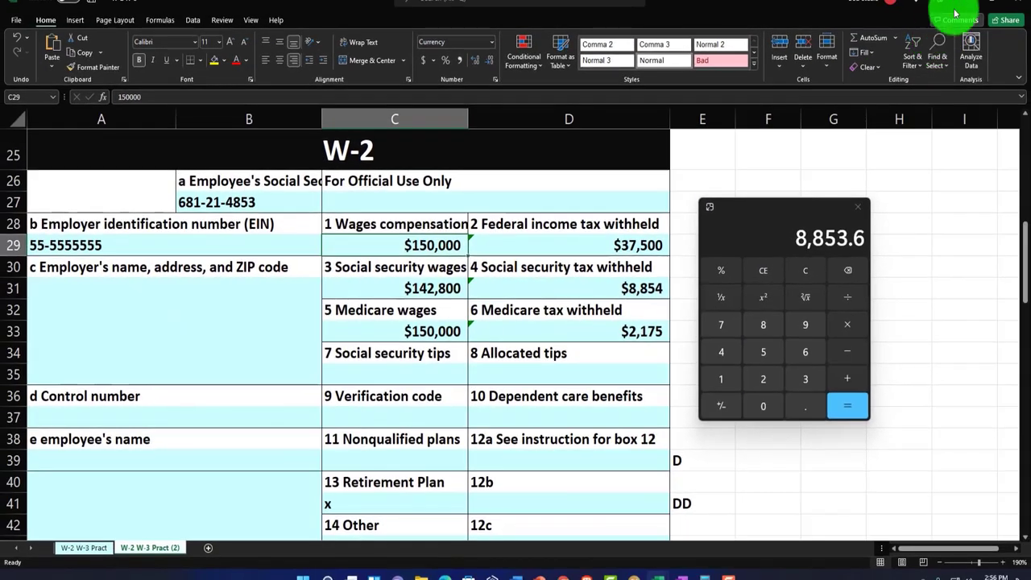
{"action": "left_click", "coordinate": [957, 6]}
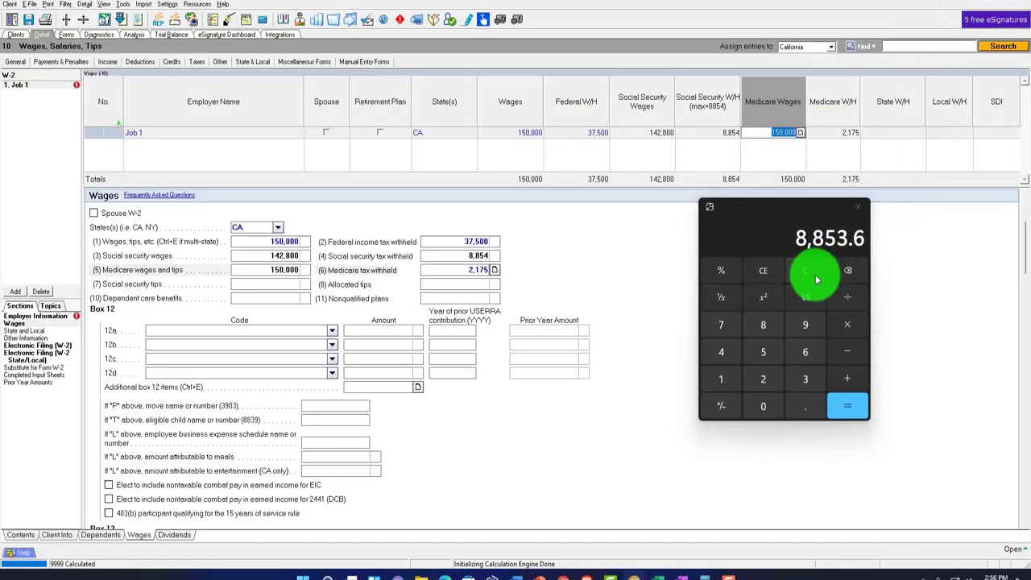
{"action": "left_click", "coordinate": [815, 275]}
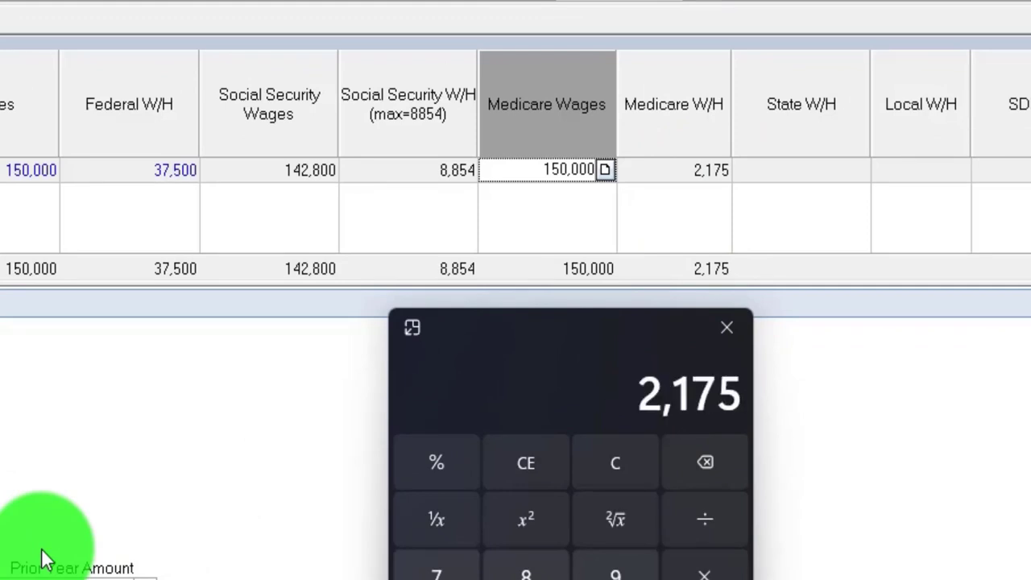
{"action": "left_click", "coordinate": [726, 327]}
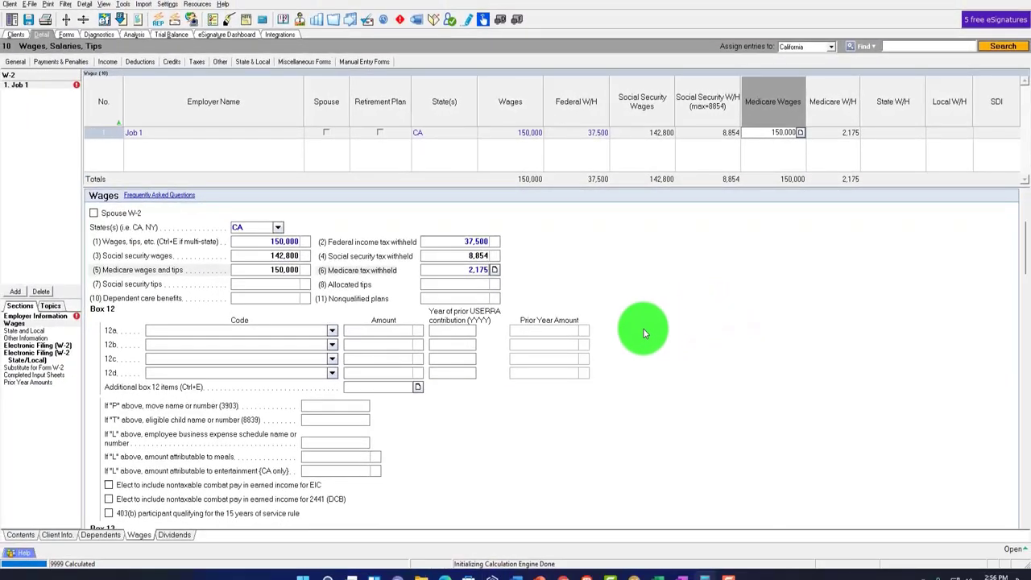
Open Form 1040 in Lacerte and examine the wages, total income, standard deduction and taxable income lines on page 1.
{"action": "left_click", "coordinate": [69, 35]}
{"action": "scroll", "coordinate": [533, 349], "scroll_direction": "down", "scroll_amount": 3}
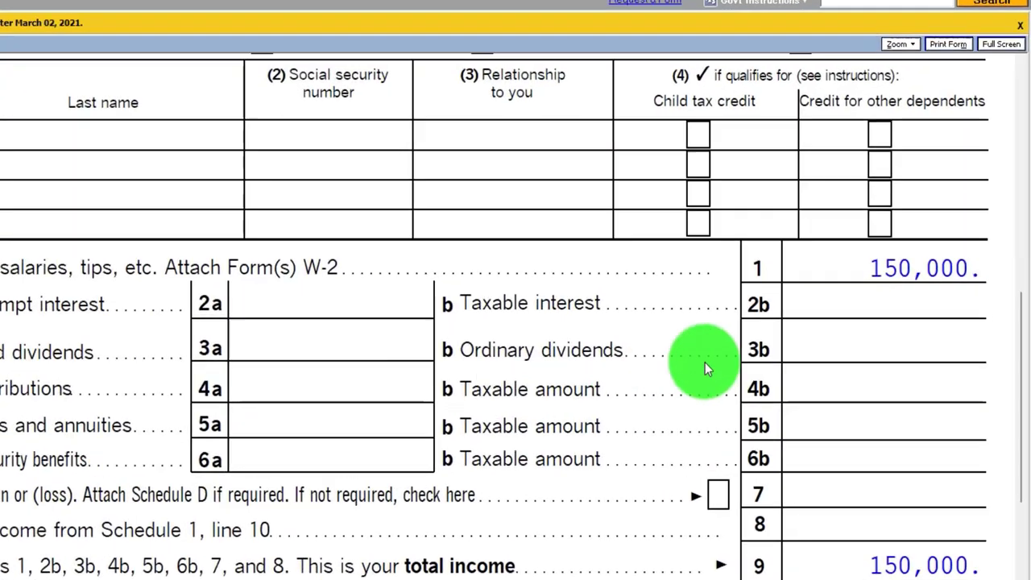
{"action": "scroll", "coordinate": [816, 303], "scroll_direction": "down", "scroll_amount": 2}
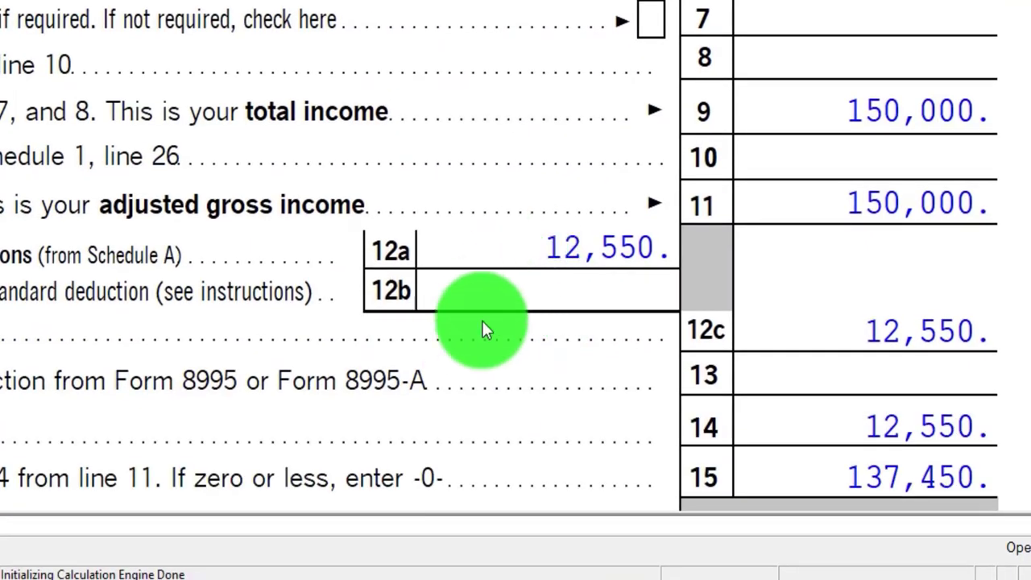
Switch to the Tax Formula workbook and enter 150,000 for Employer 1 in B2 of the Income F1040 sheet.
{"action": "mouse_move", "coordinate": [375, 574]}
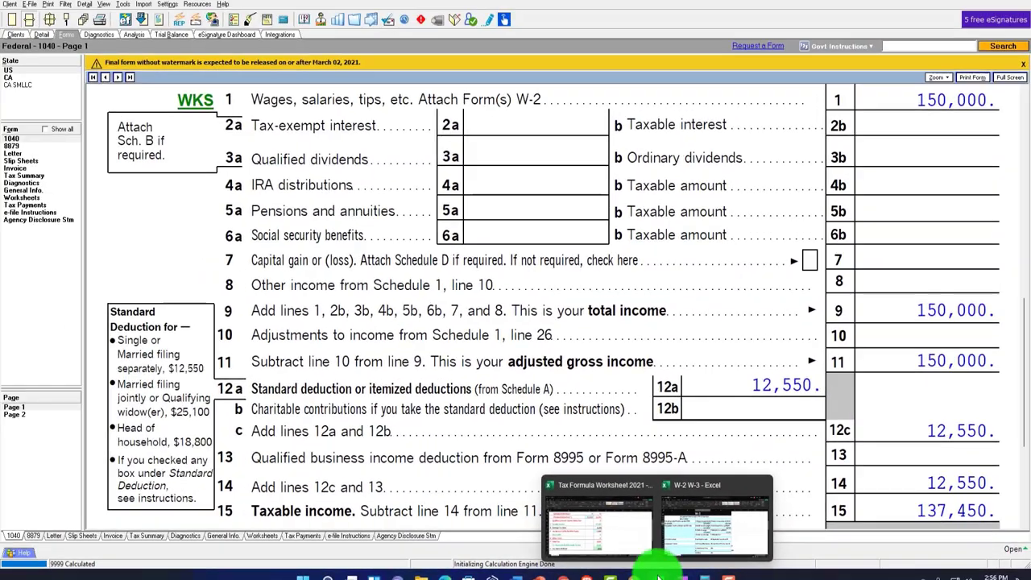
{"action": "left_click", "coordinate": [266, 504]}
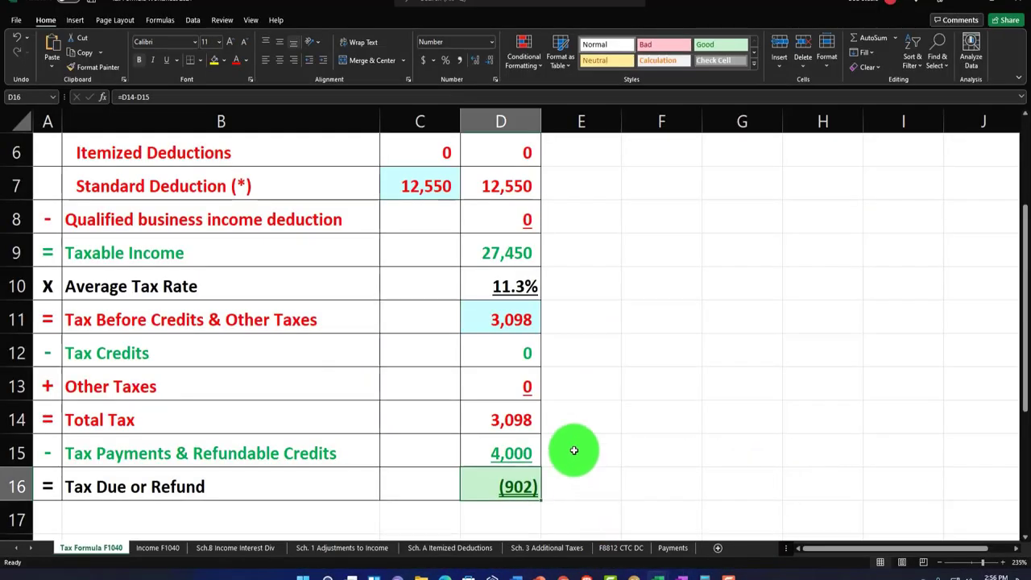
{"action": "scroll", "coordinate": [572, 452], "scroll_direction": "up", "scroll_amount": 2}
{"action": "left_click", "coordinate": [166, 552]}
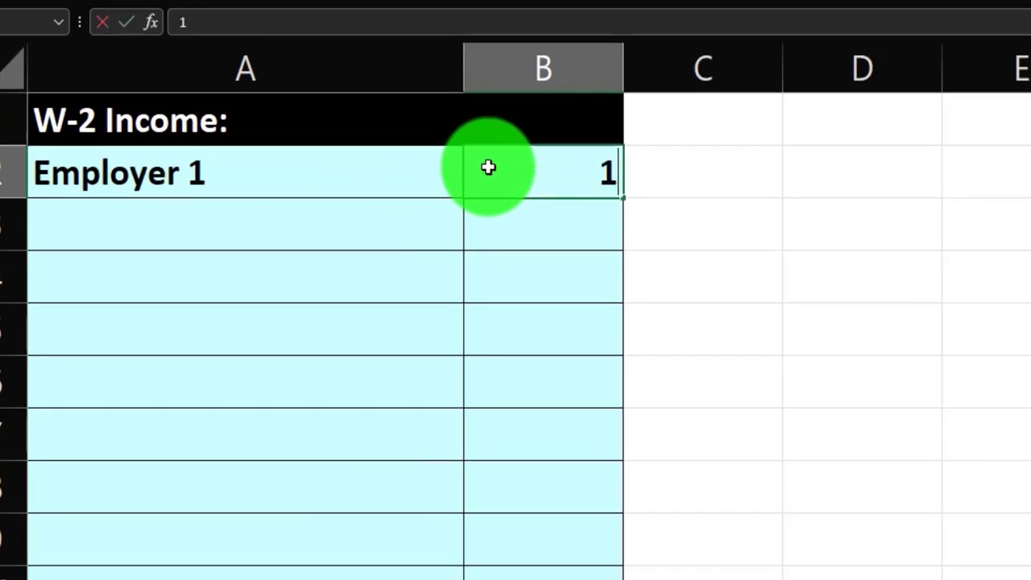
{"action": "left_click", "coordinate": [488, 168]}
{"action": "type", "text": "150000"}
{"action": "key", "text": "Return"}
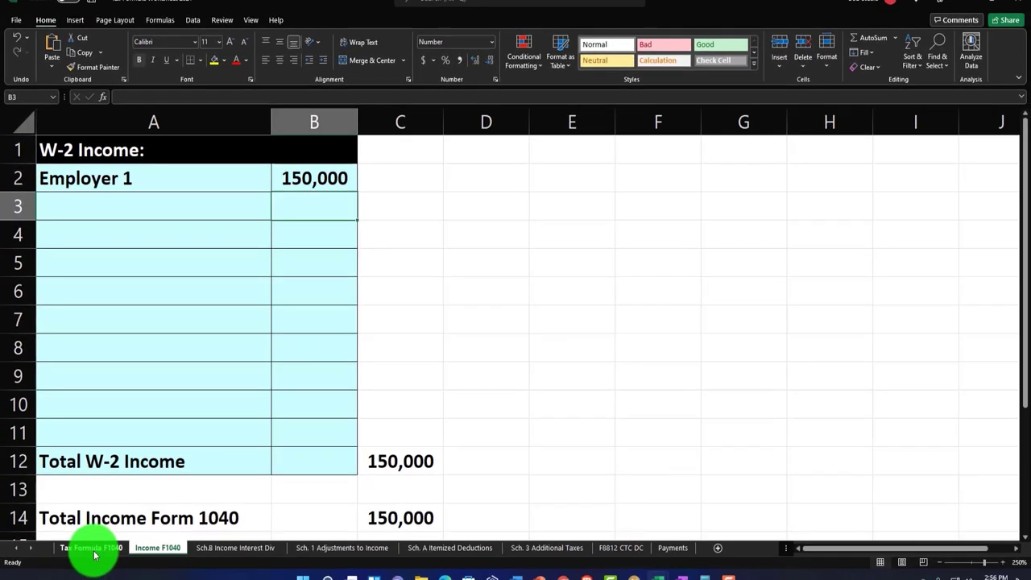
Check the standard deduction and taxable income on the Tax Formula F1040 sheet.
{"action": "left_click", "coordinate": [95, 552]}
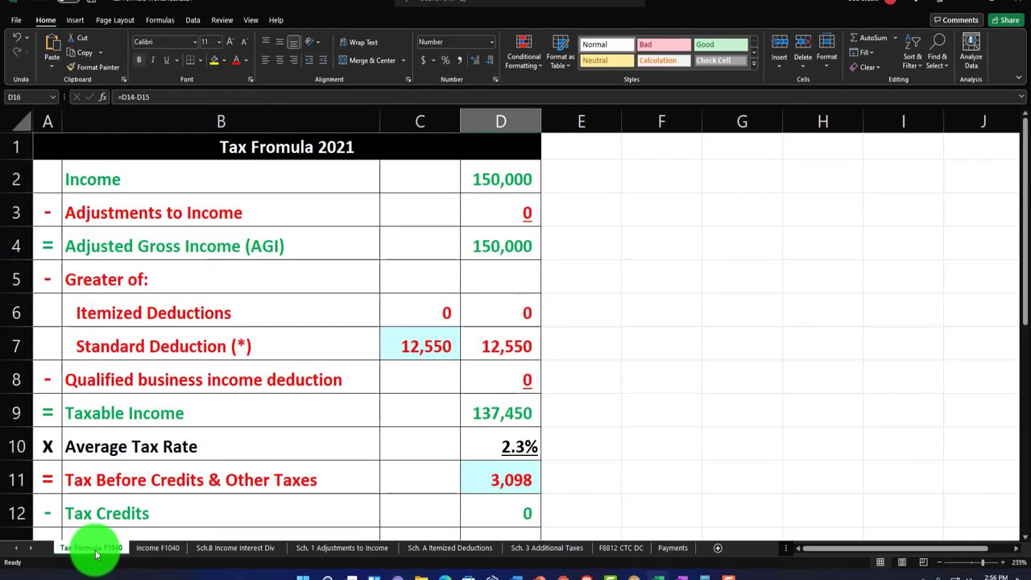
{"action": "left_click", "coordinate": [402, 349]}
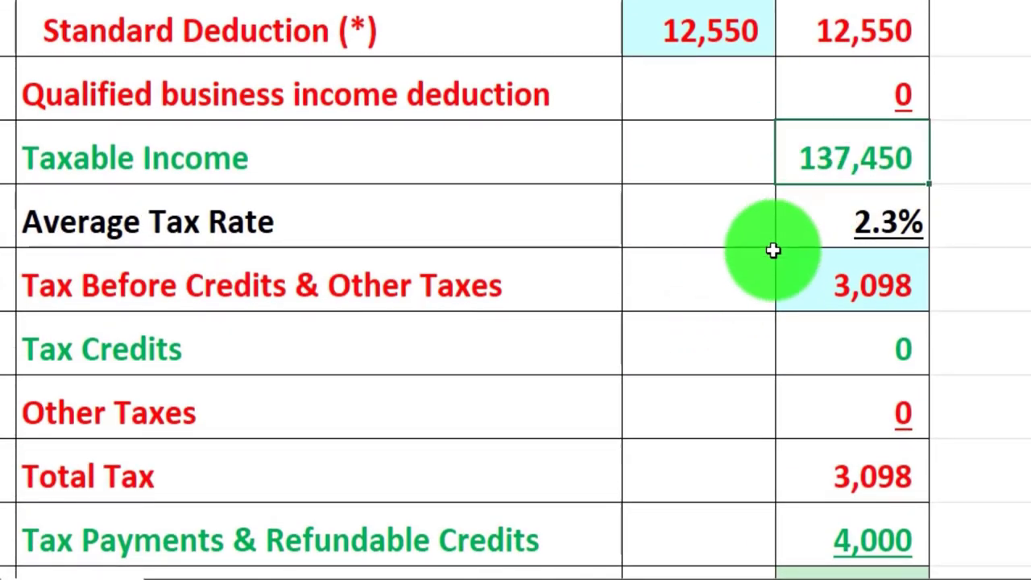
{"action": "scroll", "coordinate": [757, 270], "scroll_direction": "down", "scroll_amount": 1}
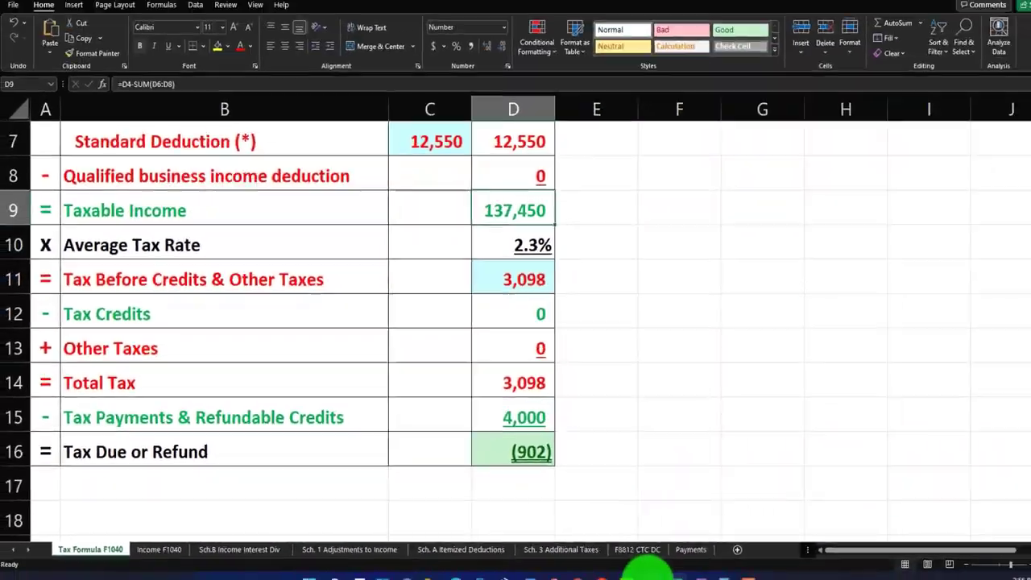
Look up line 16 on page 2 of Form 1040 in Lacerte and enter 27,009 as Tax Before Credits & Other Taxes in the Tax Formula worksheet.
{"action": "left_click", "coordinate": [632, 568]}
{"action": "left_click", "coordinate": [895, 498]}
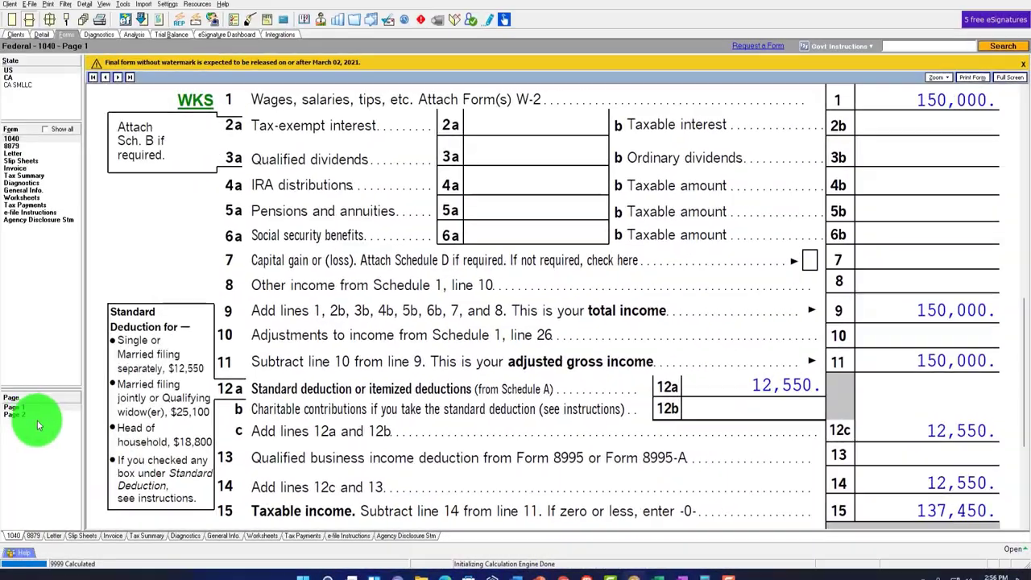
{"action": "left_click", "coordinate": [32, 416]}
{"action": "scroll", "coordinate": [552, 372], "scroll_direction": "up", "scroll_amount": 5}
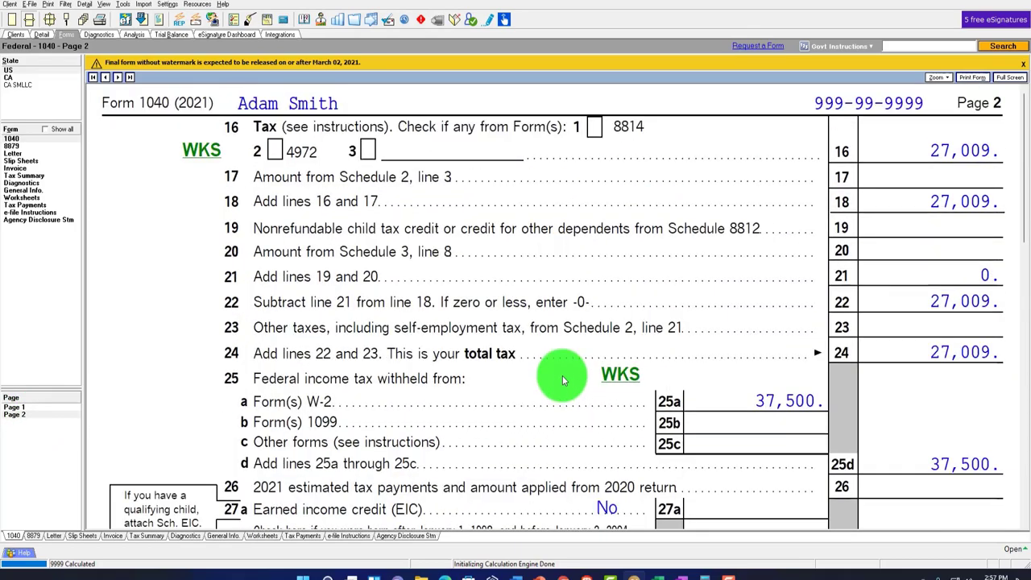
{"action": "left_click", "coordinate": [888, 148]}
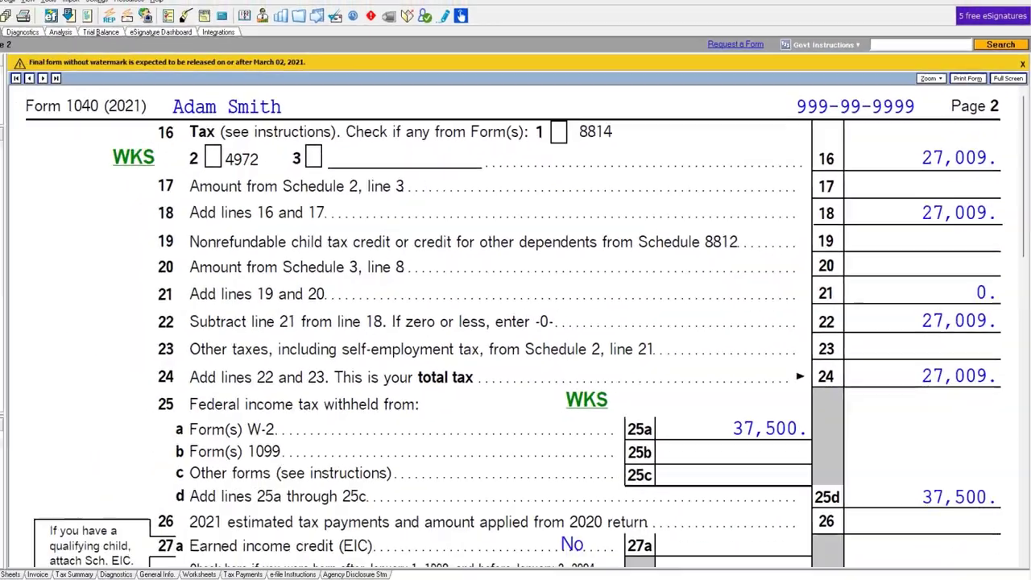
{"action": "mouse_move", "coordinate": [658, 574]}
{"action": "left_click", "coordinate": [600, 527]}
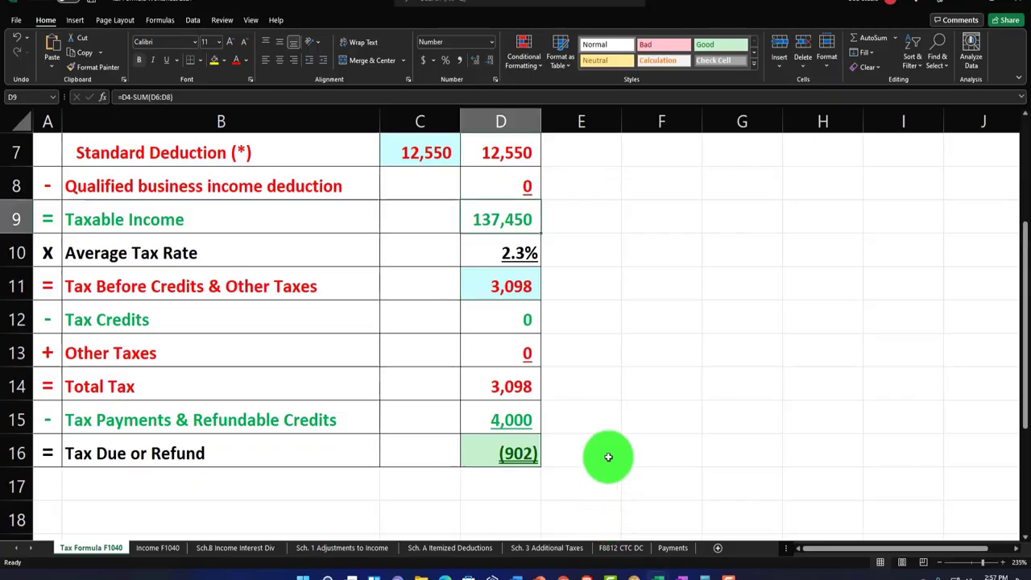
{"action": "left_click", "coordinate": [507, 292]}
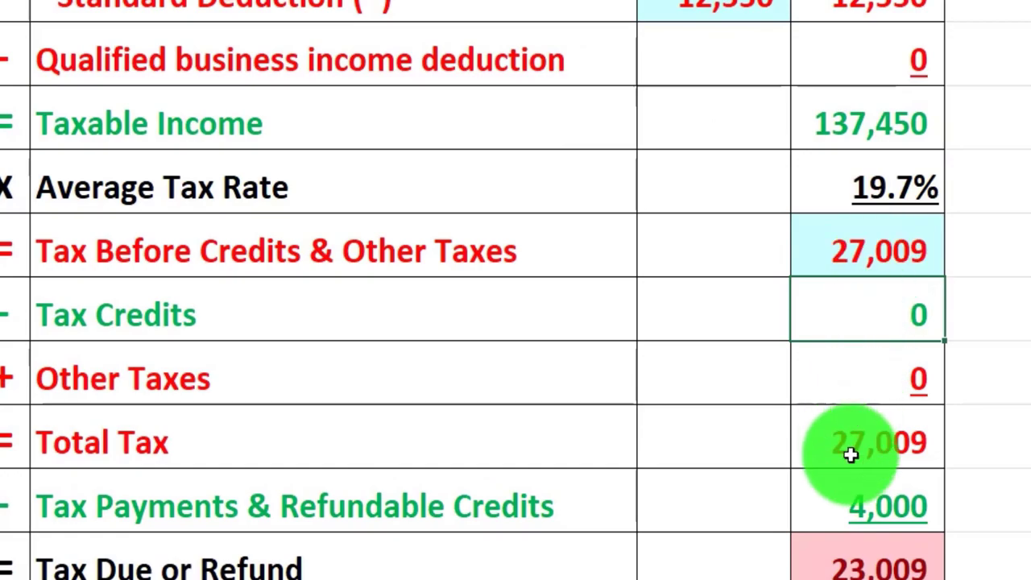
Look up the federal tax withheld in the W-2 workbook and enter 37,500 as the W-2 payment in B4 of the Payments sheet.
{"action": "left_click", "coordinate": [859, 494]}
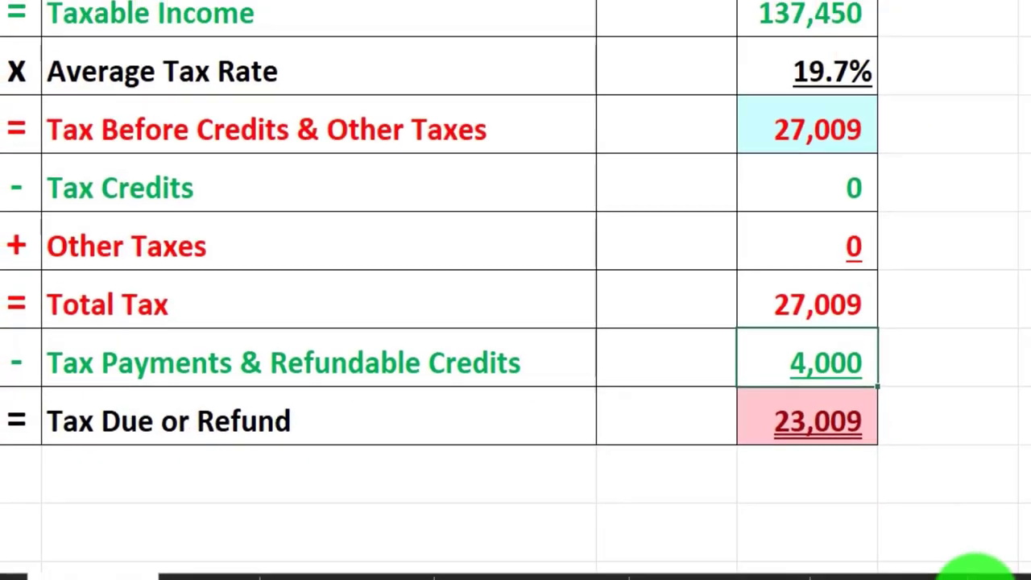
{"action": "mouse_move", "coordinate": [684, 572]}
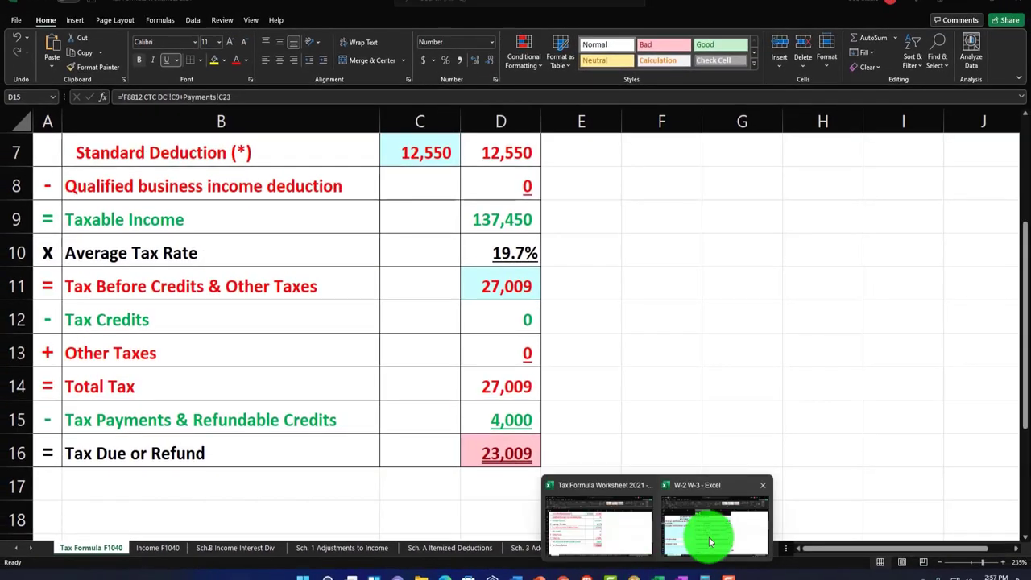
{"action": "left_click", "coordinate": [710, 541]}
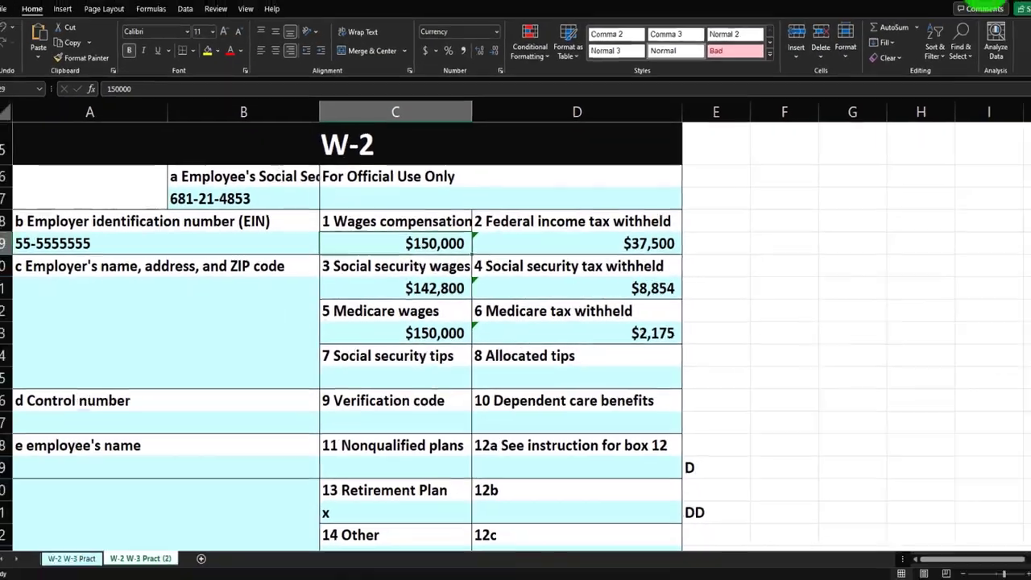
{"action": "key", "text": "alt+Tab"}
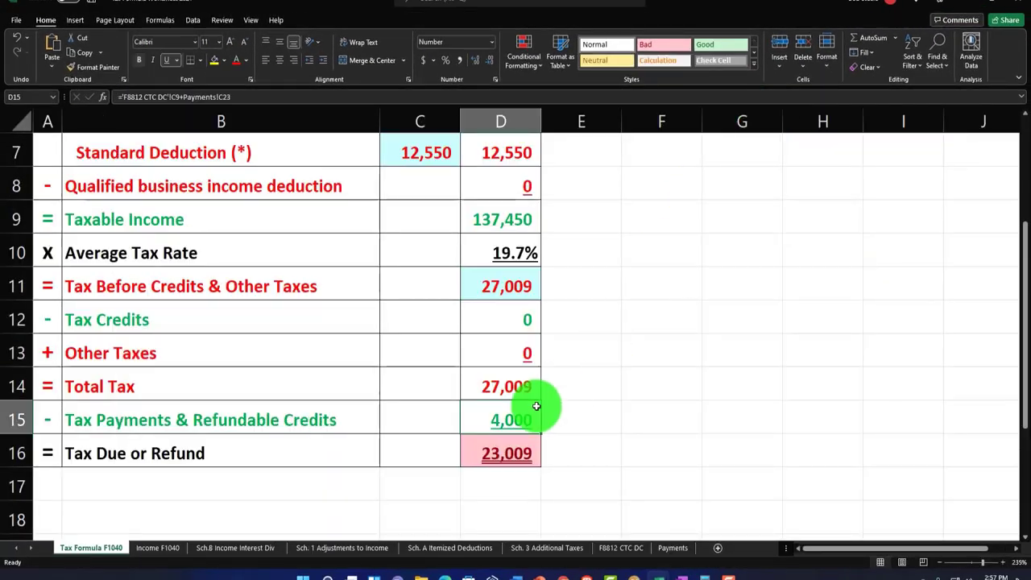
{"action": "left_click", "coordinate": [665, 549]}
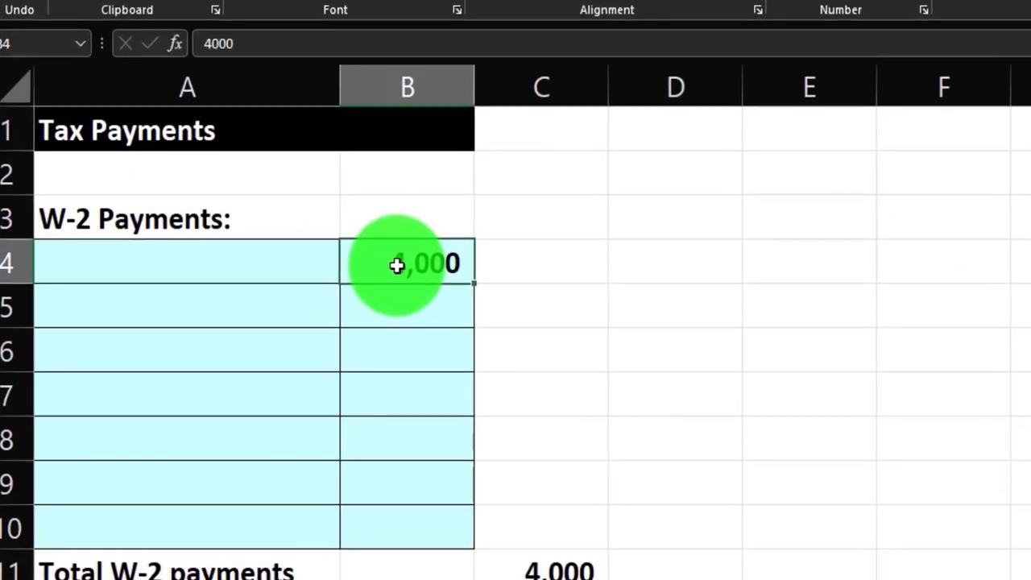
{"action": "key", "text": "Return"}
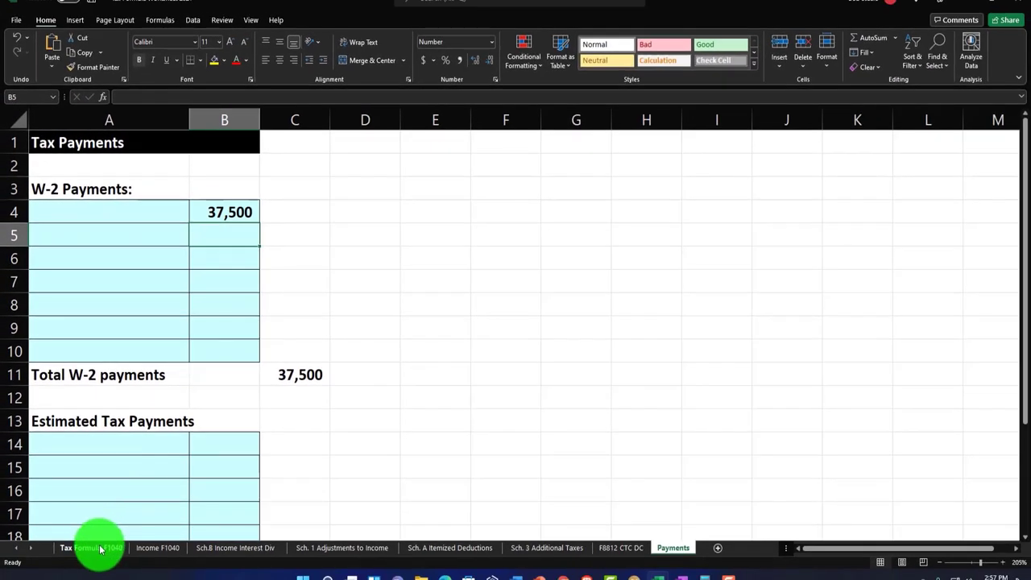
Compare the tax payments and refund on the Tax Formula F1040 sheet with Form 1040 in Lacerte.
{"action": "left_click", "coordinate": [101, 549]}
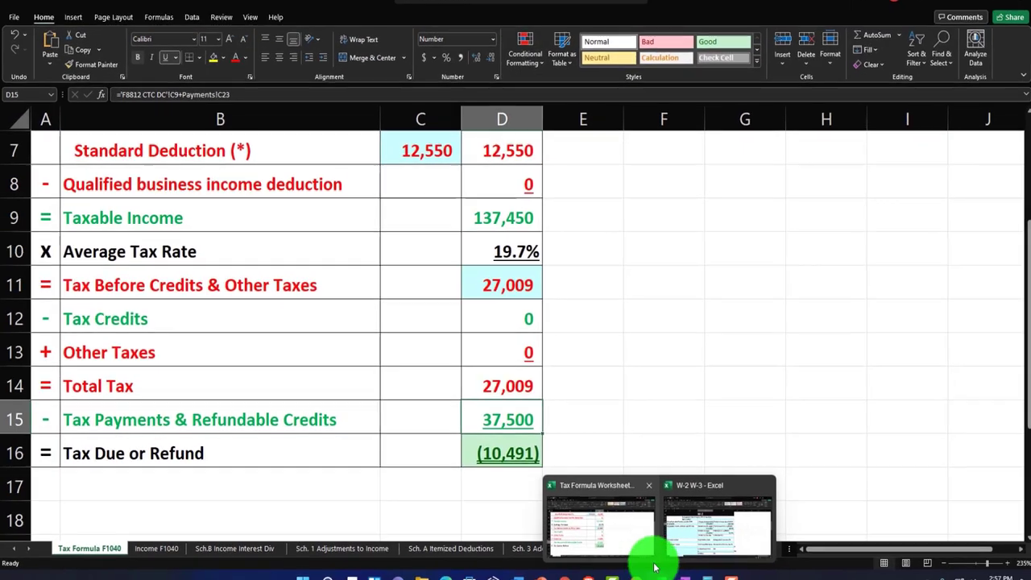
{"action": "left_click", "coordinate": [636, 573]}
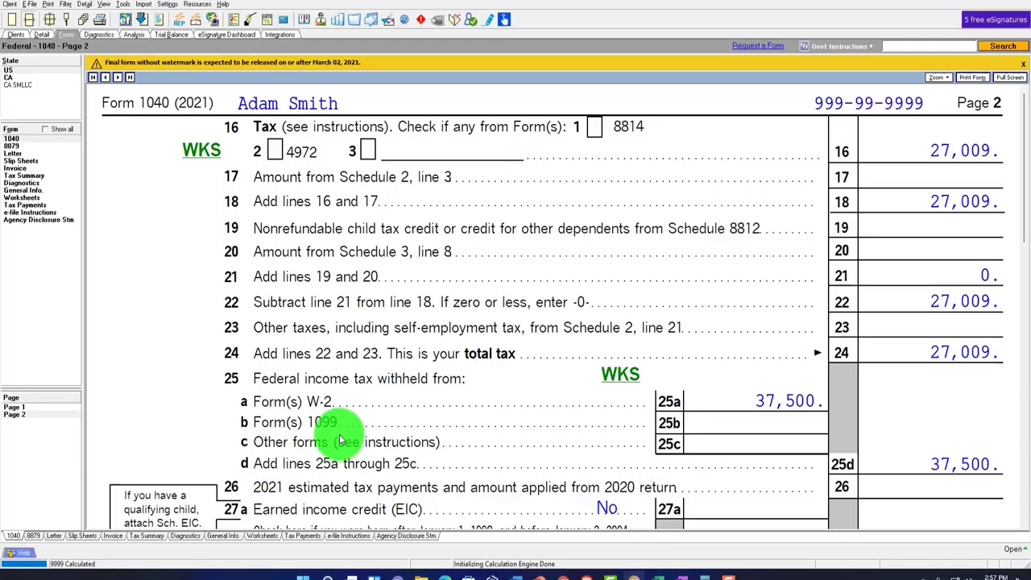
{"action": "scroll", "coordinate": [379, 427], "scroll_direction": "down", "scroll_amount": 5}
{"action": "scroll", "coordinate": [885, 338], "scroll_direction": "down", "scroll_amount": 1}
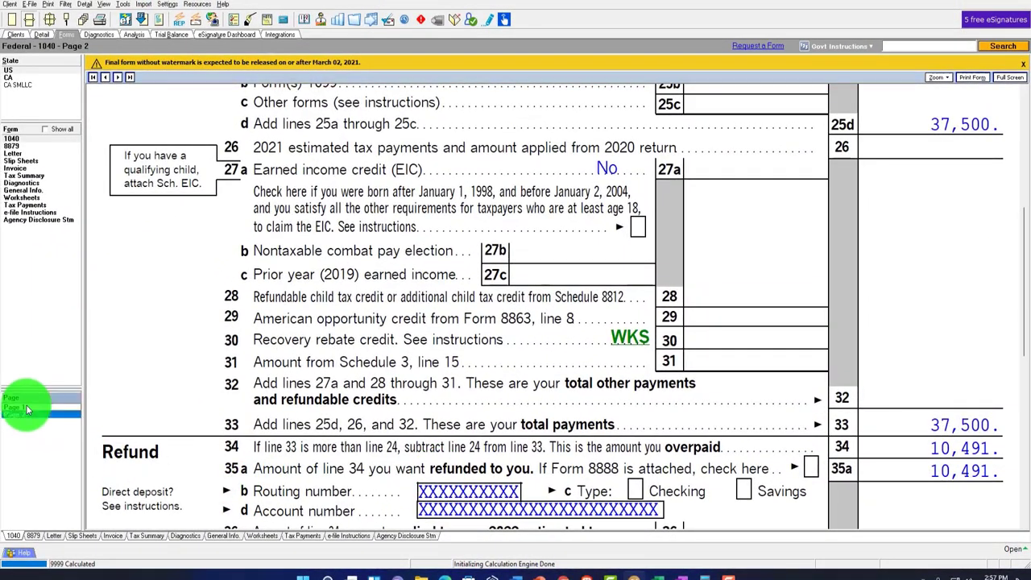
{"action": "left_click", "coordinate": [27, 409]}
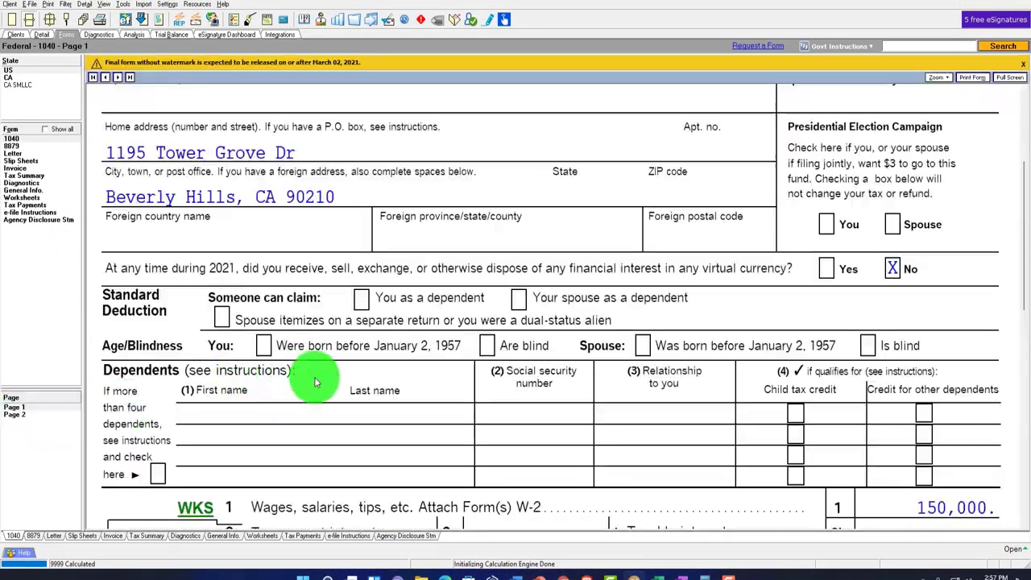
{"action": "scroll", "coordinate": [455, 459], "scroll_direction": "up", "scroll_amount": 2}
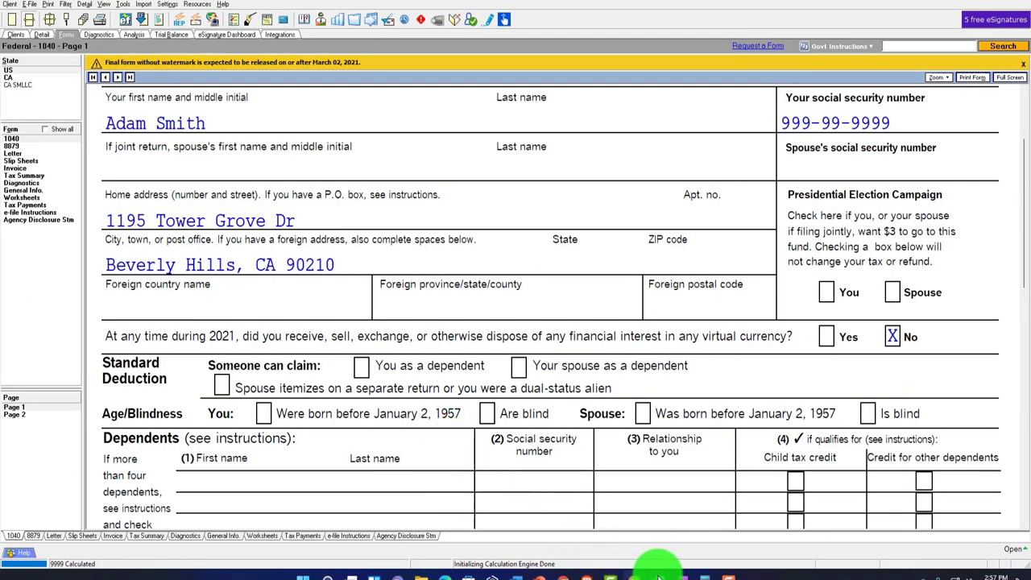
Switch to the W-2 W-3 workbook and examine the third W-2's wages, withholding, Social Security, Medicare and box 12 amounts against the earlier W-2s.
{"action": "mouse_move", "coordinate": [659, 577]}
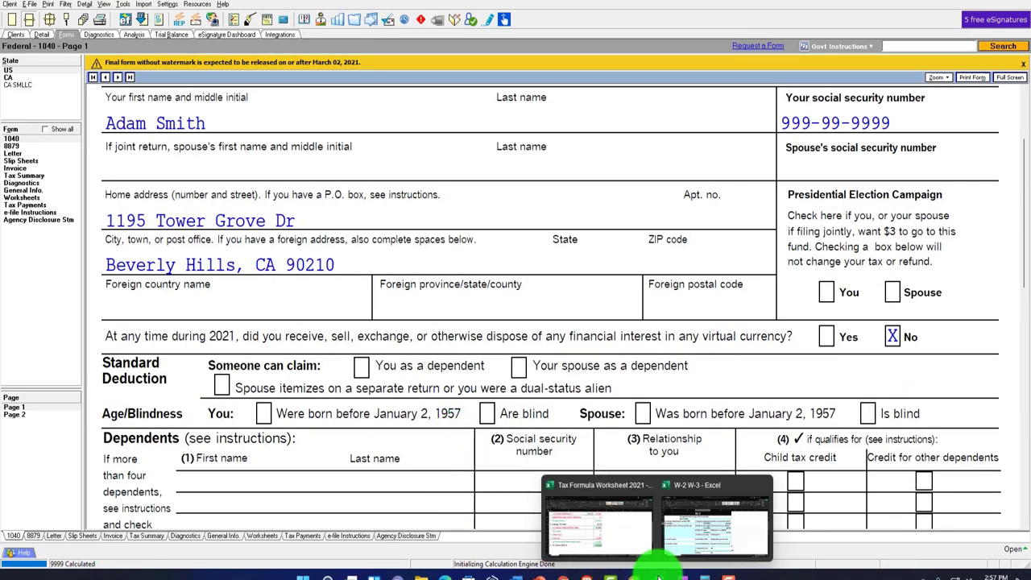
{"action": "left_click", "coordinate": [690, 528]}
{"action": "scroll", "coordinate": [522, 438], "scroll_direction": "down", "scroll_amount": 9}
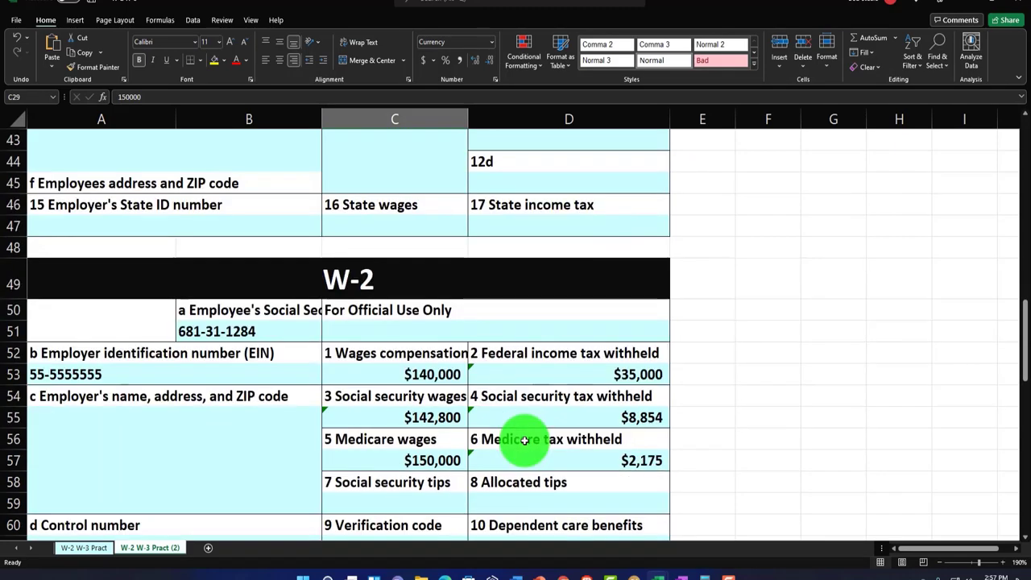
{"action": "scroll", "coordinate": [488, 311], "scroll_direction": "up", "scroll_amount": 1}
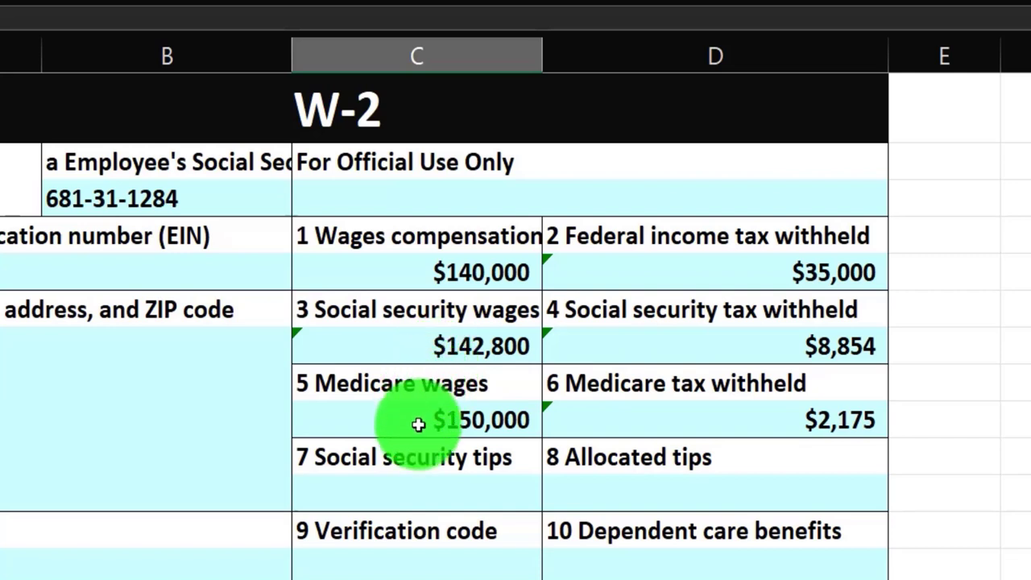
{"action": "left_click", "coordinate": [430, 272]}
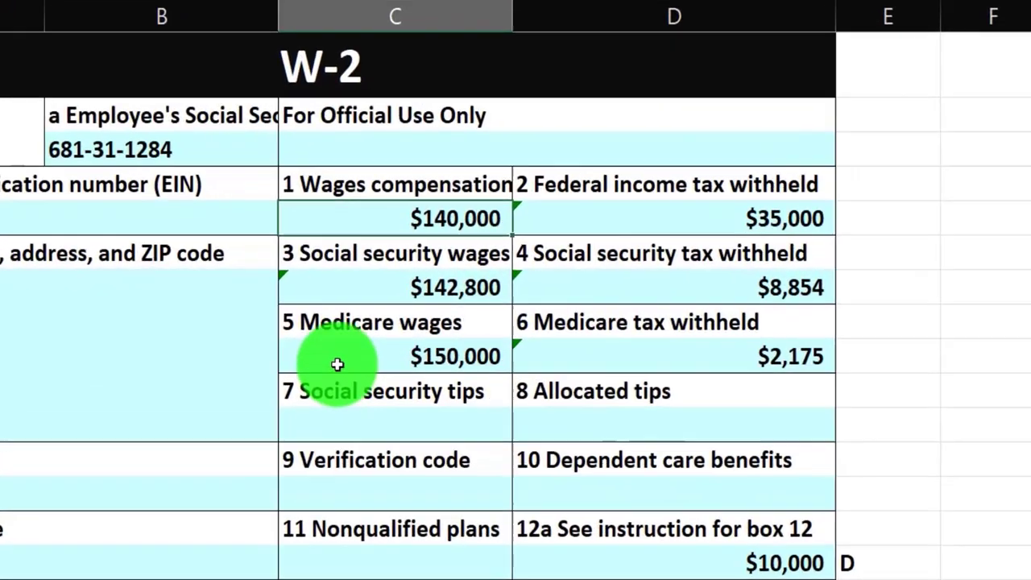
{"action": "left_click", "coordinate": [358, 334]}
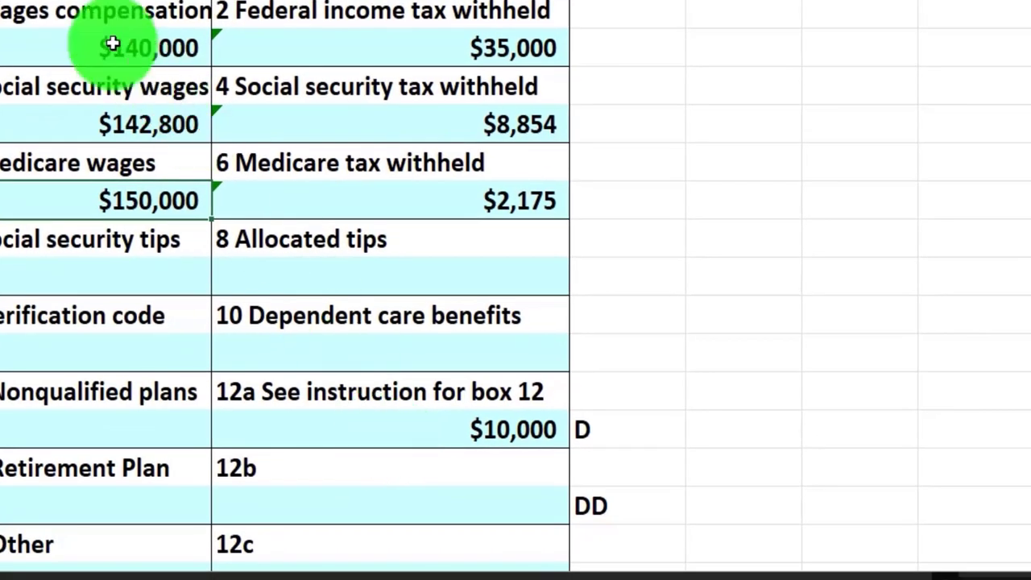
{"action": "left_click", "coordinate": [55, 32]}
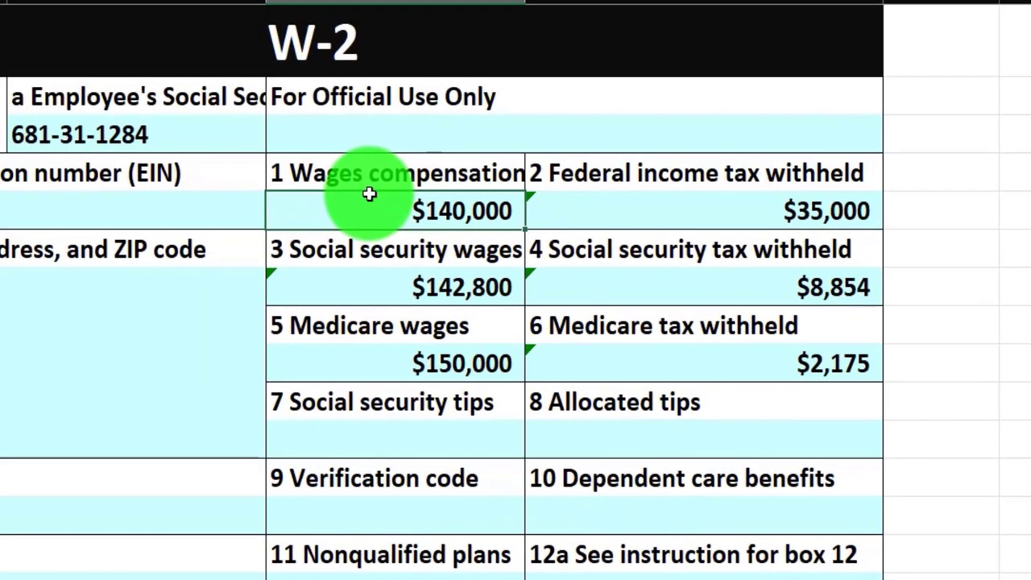
{"action": "left_click", "coordinate": [601, 216]}
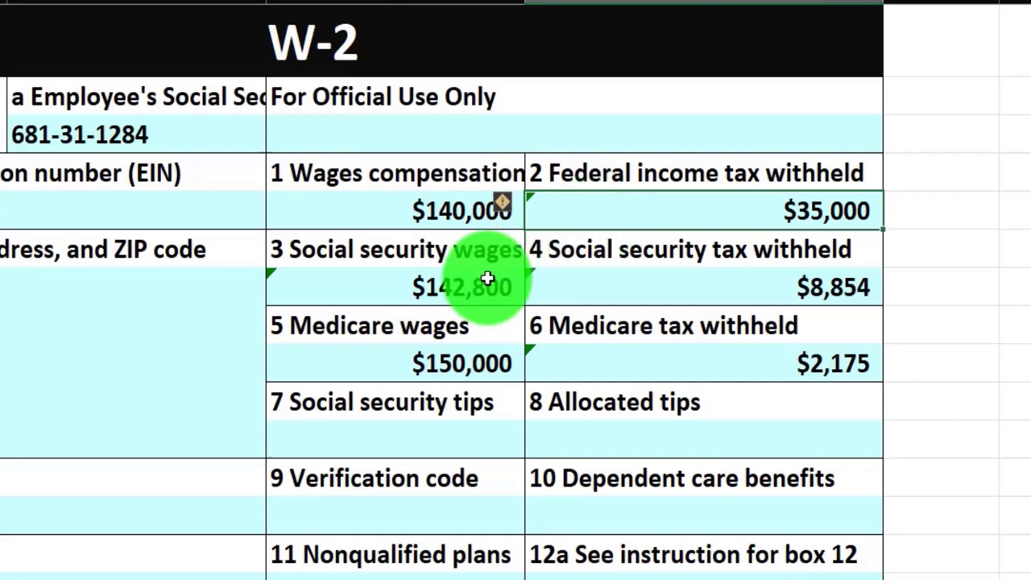
{"action": "left_click", "coordinate": [389, 291]}
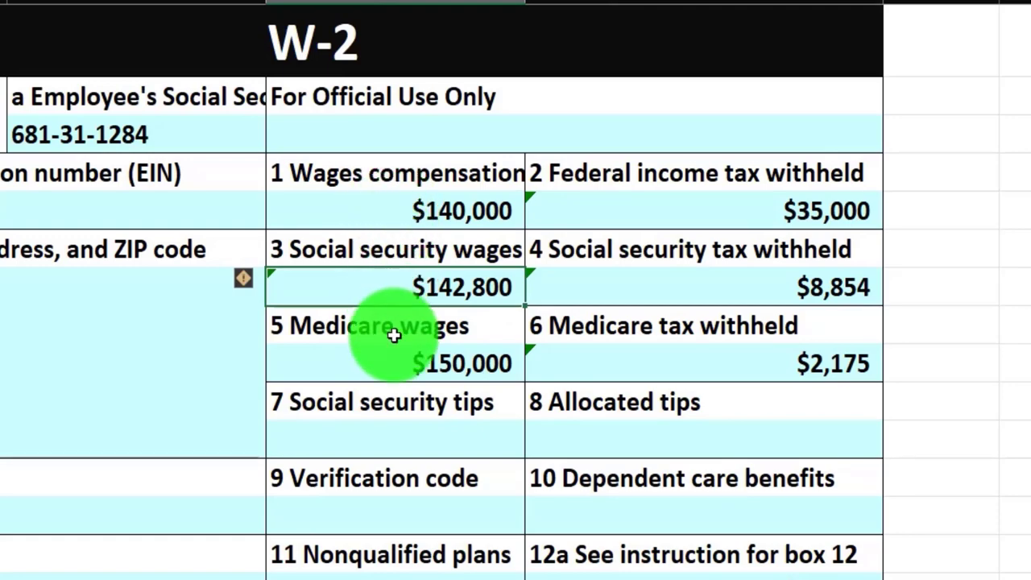
{"action": "scroll", "coordinate": [394, 335], "scroll_direction": "up", "scroll_amount": 5}
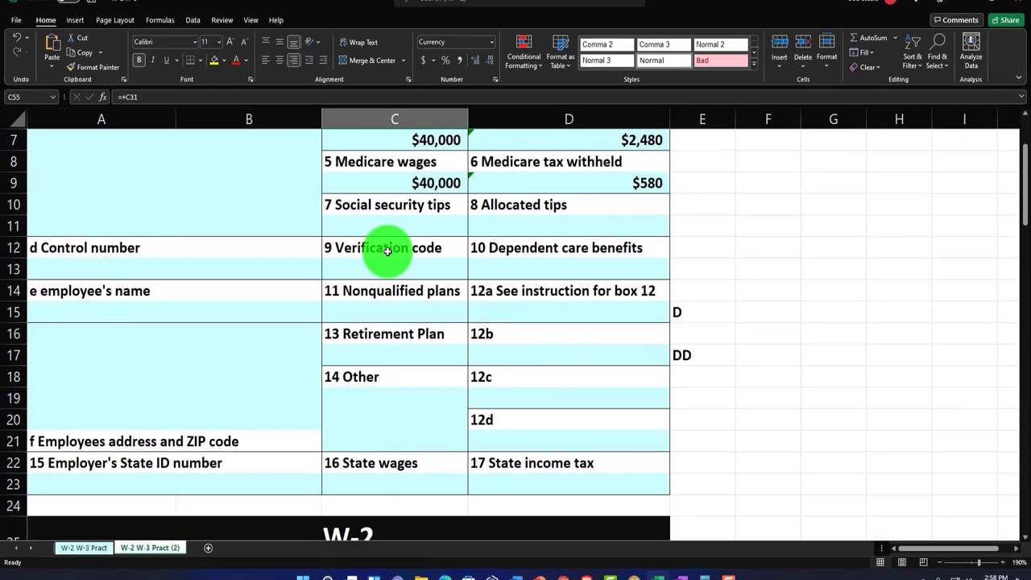
{"action": "scroll", "coordinate": [387, 252], "scroll_direction": "up", "scroll_amount": 2}
{"action": "scroll", "coordinate": [387, 252], "scroll_direction": "down", "scroll_amount": 16}
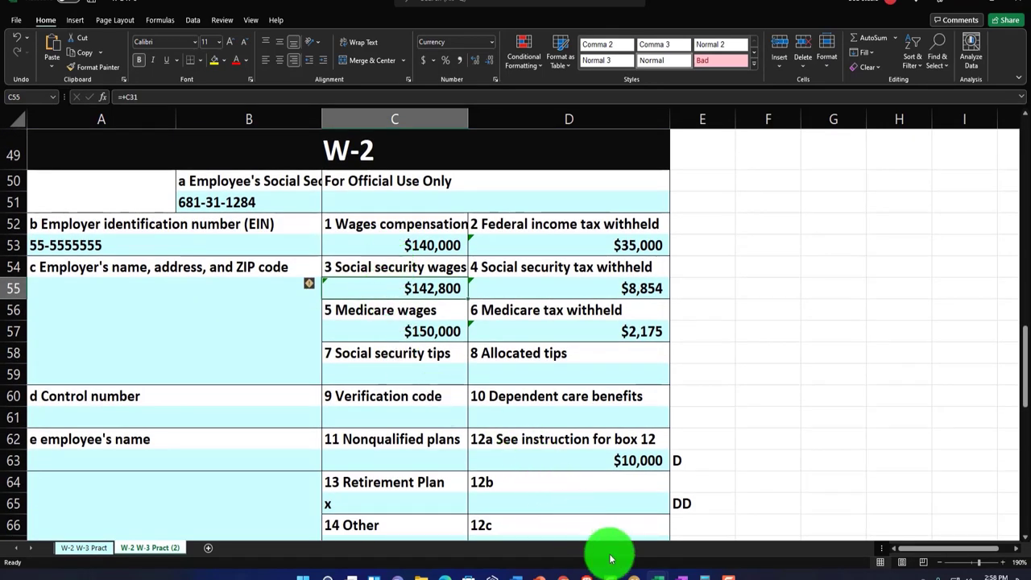
Switch to Lacerte, open the wages input detail and mark Job 1 as having a retirement plan.
{"action": "left_click", "coordinate": [634, 577]}
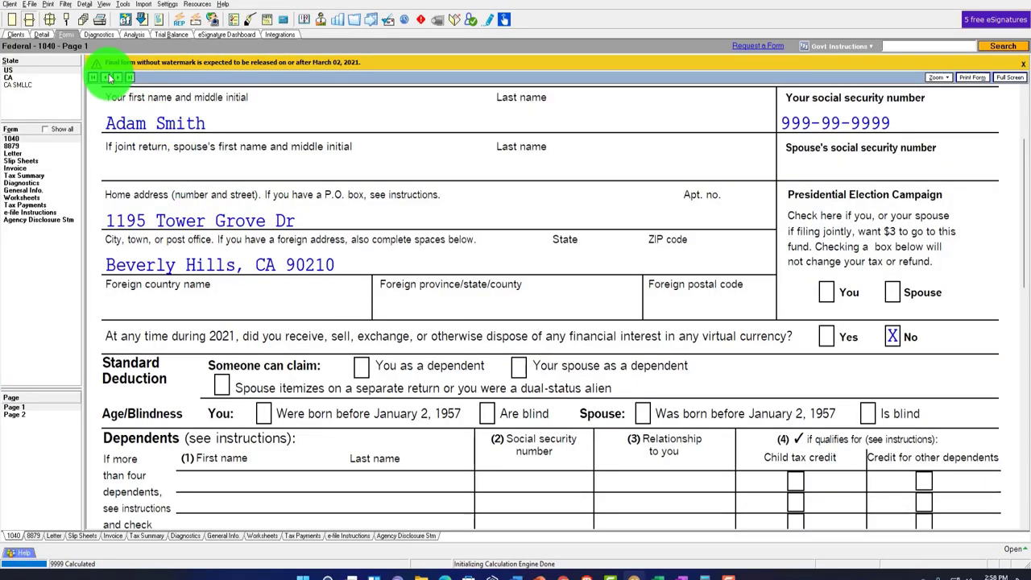
{"action": "left_click", "coordinate": [42, 34]}
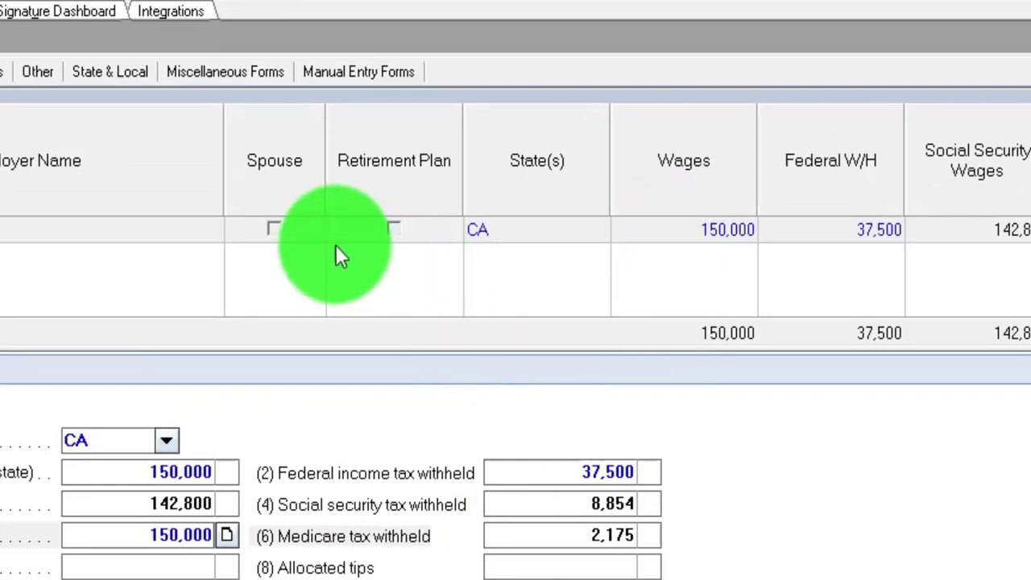
{"action": "left_click", "coordinate": [393, 229]}
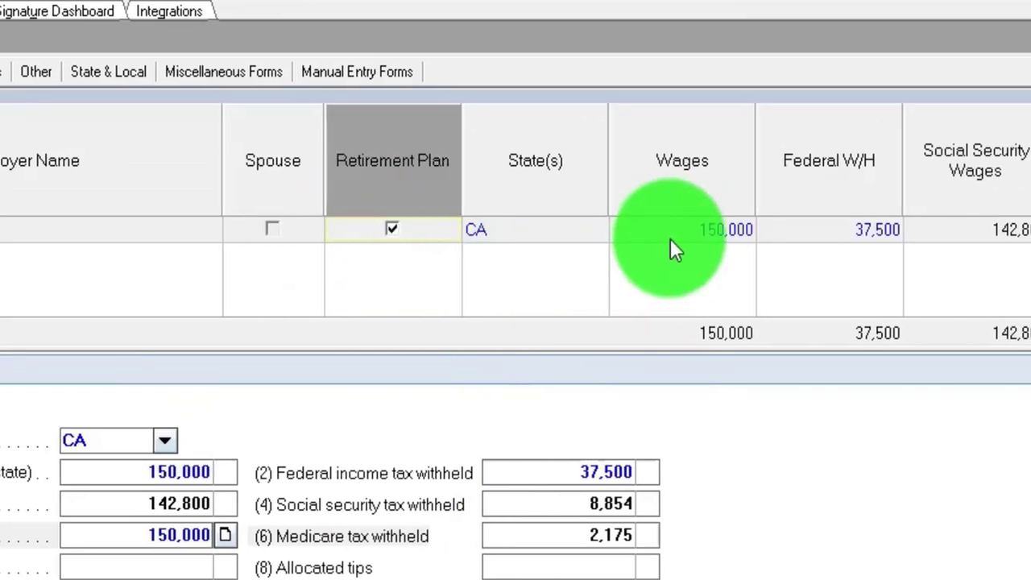
Check box 1 of the third W-2 in Excel and set Job 1's wages in Lacerte to 140,000.
{"action": "left_click", "coordinate": [670, 235]}
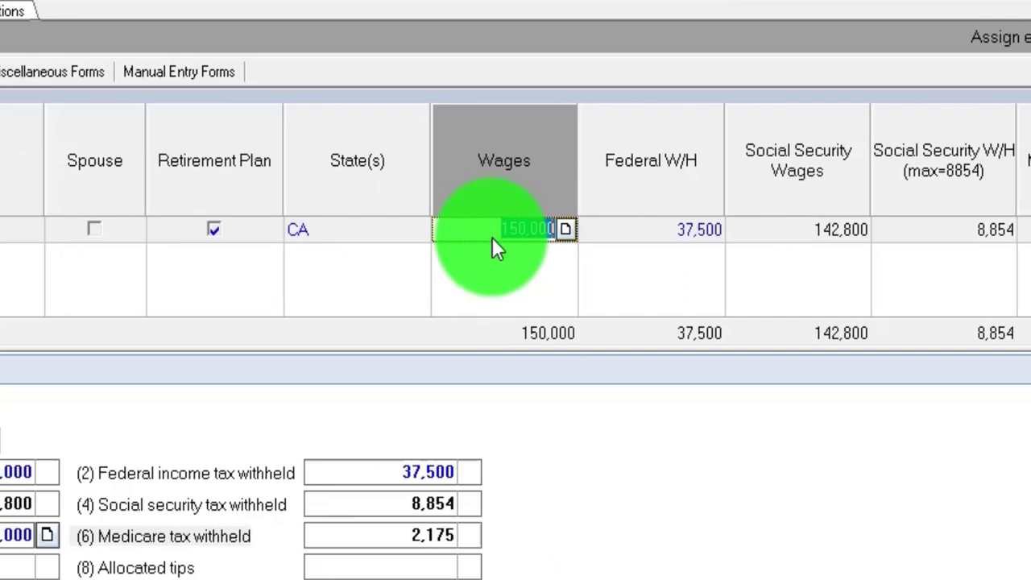
{"action": "key", "text": "Tab"}
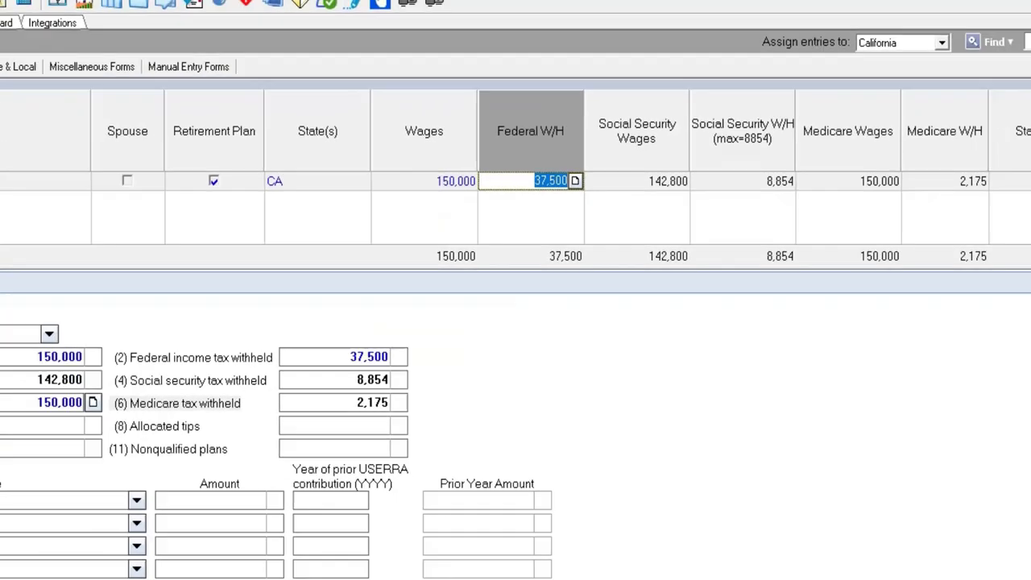
{"action": "mouse_move", "coordinate": [657, 577]}
{"action": "left_click", "coordinate": [680, 542]}
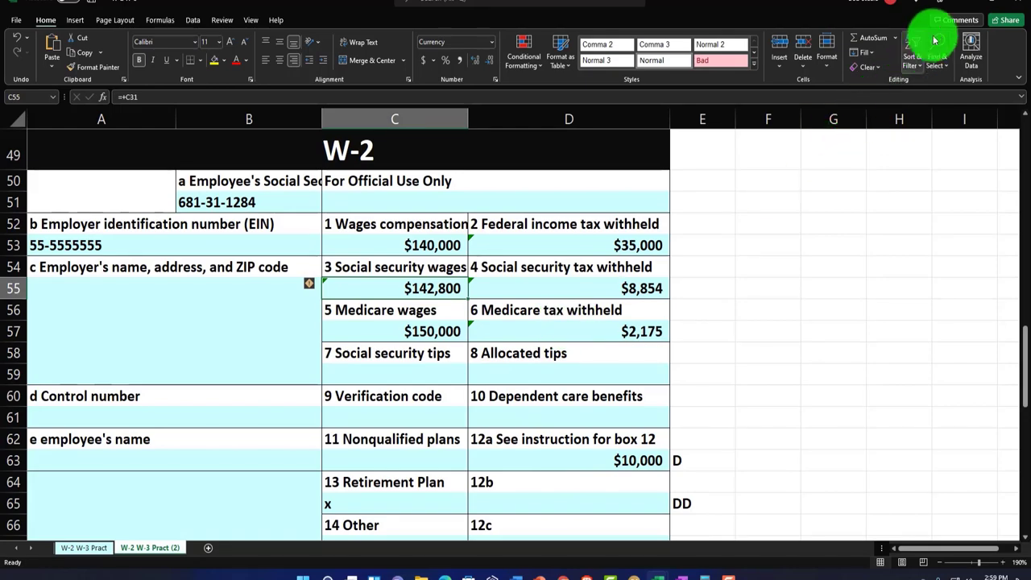
{"action": "left_click", "coordinate": [961, 6]}
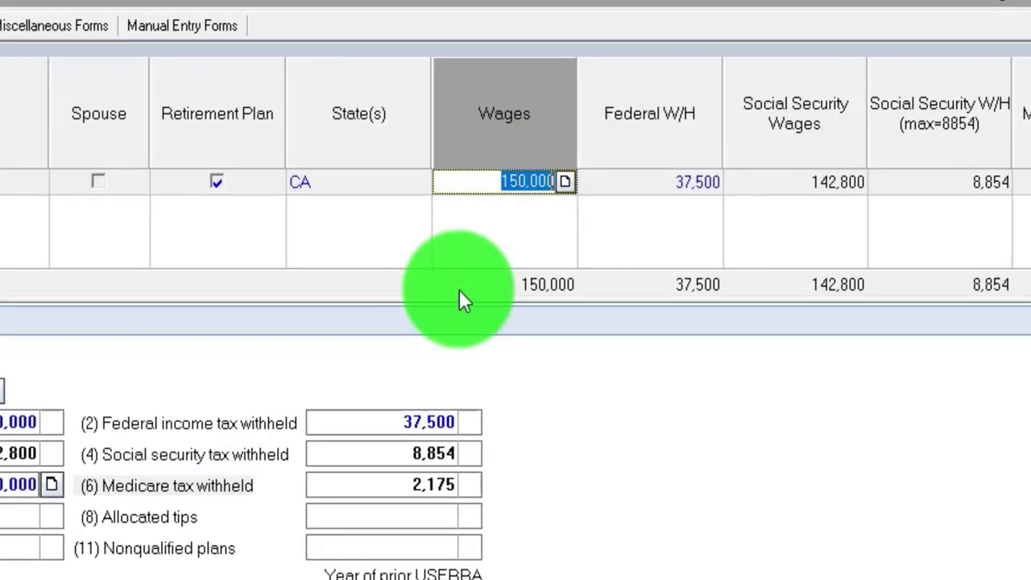
{"action": "type", "text": "140000"}
{"action": "key", "text": "Tab"}
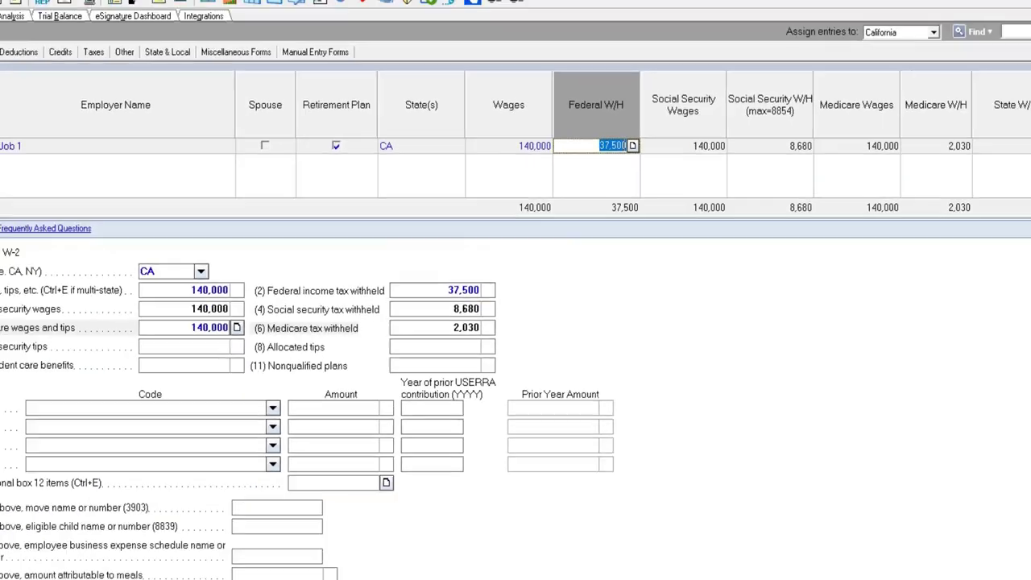
Check box 2 of the third W-2 in Excel and set Job 1's federal withholding in Lacerte to 35,000.
{"action": "mouse_move", "coordinate": [658, 576]}
{"action": "left_click", "coordinate": [679, 540]}
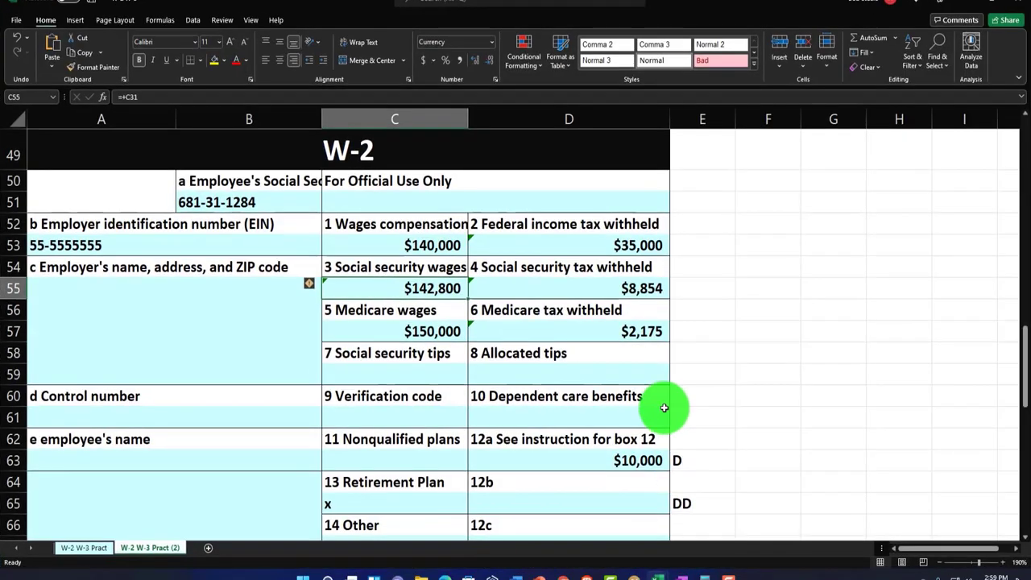
{"action": "left_click", "coordinate": [985, 5]}
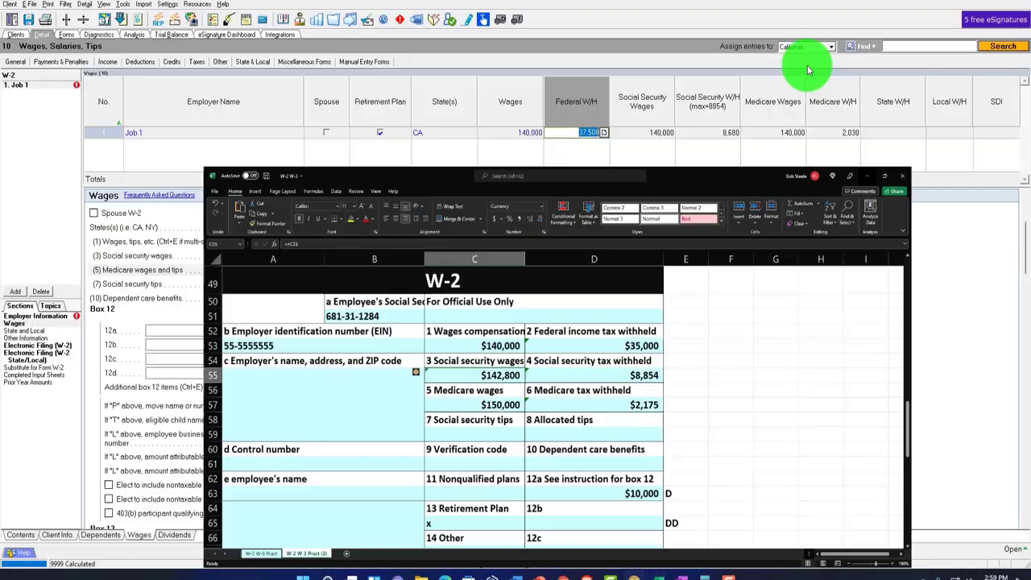
{"action": "left_click", "coordinate": [808, 71]}
{"action": "type", "text": "35,"}
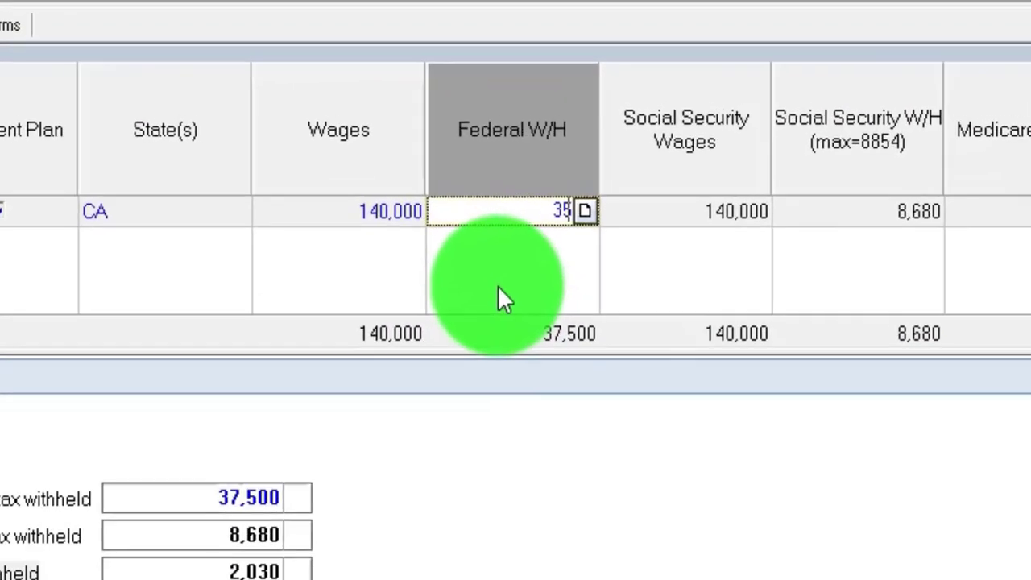
{"action": "type", "text": "000"}
{"action": "key", "text": "Tab"}
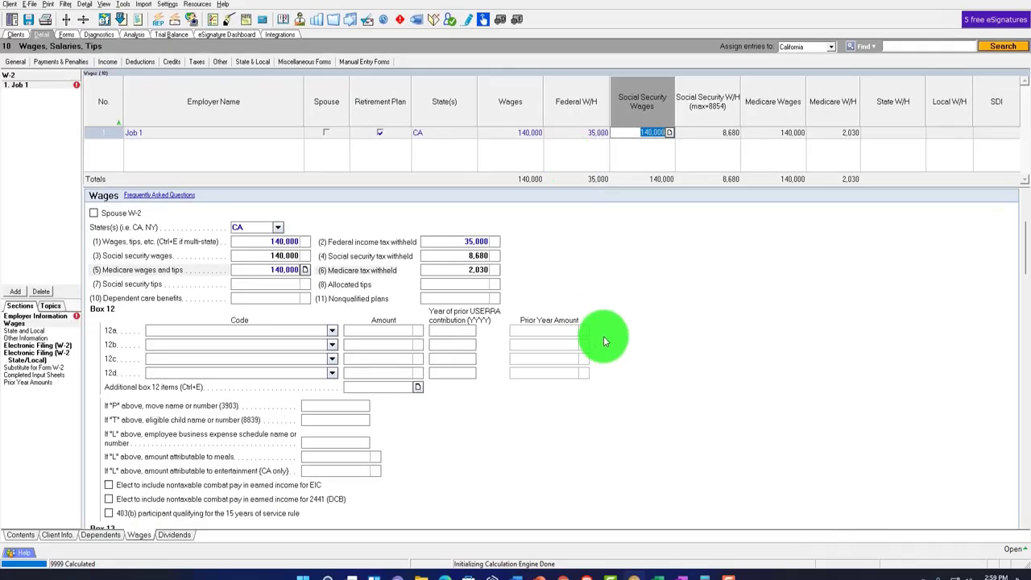
Check box 3 of the third W-2 in Excel and set Job 1's Social Security wages in Lacerte to 142,800.
{"action": "mouse_move", "coordinate": [658, 568]}
{"action": "left_click", "coordinate": [696, 531]}
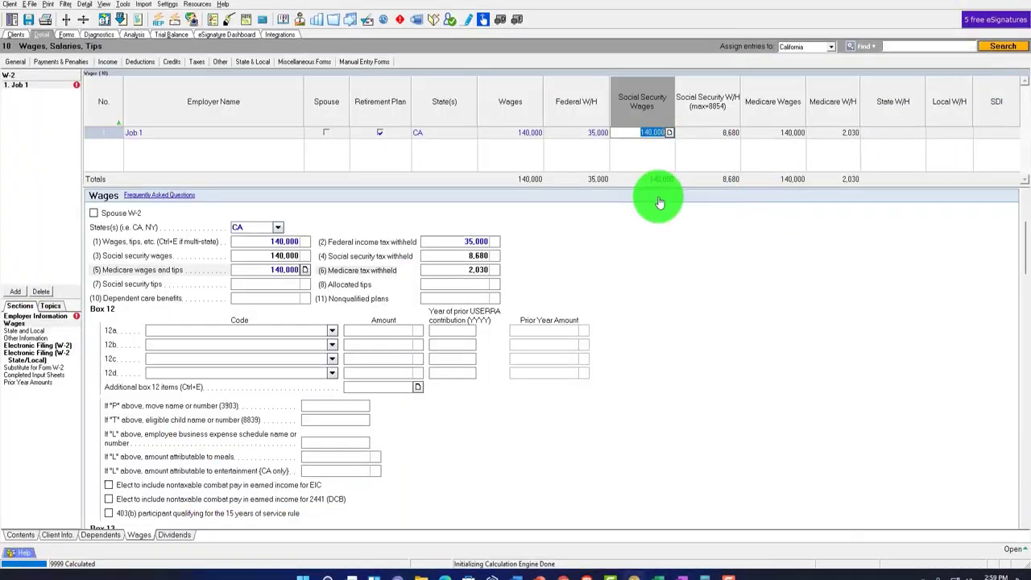
{"action": "type", "text": "1"}
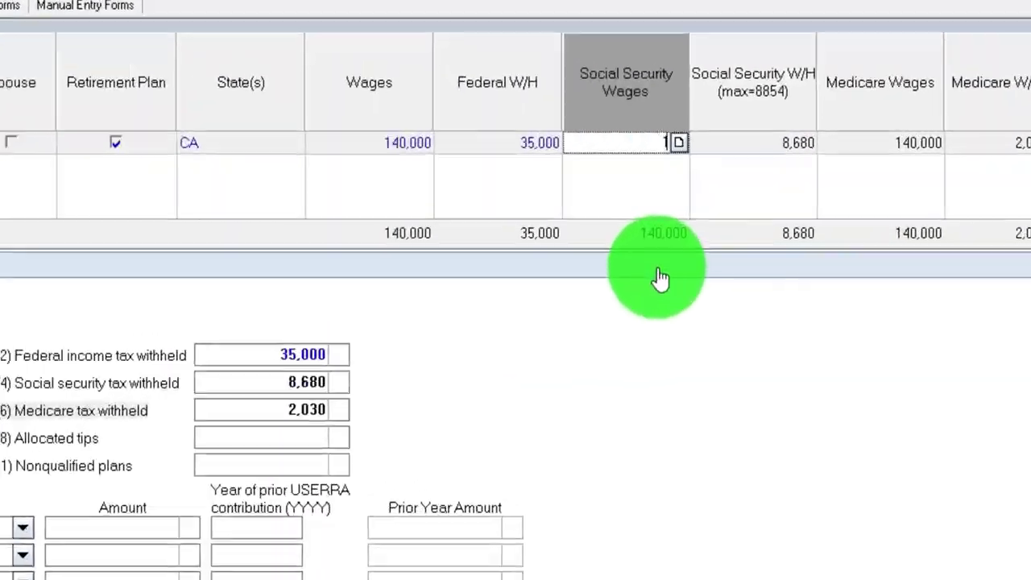
{"action": "type", "text": "42,800"}
{"action": "key", "text": "Tab"}
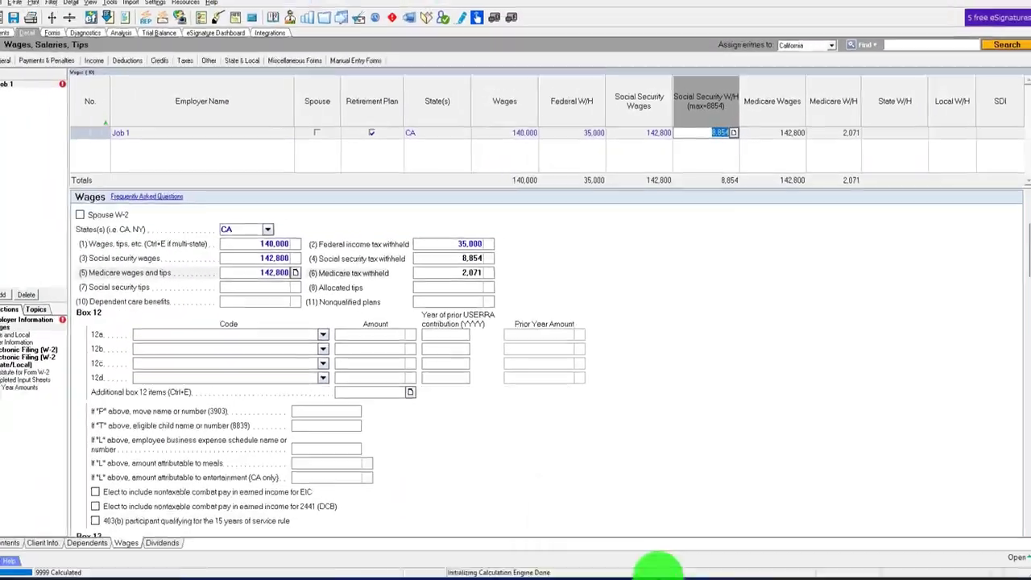
Check the third W-2's Social Security and Medicare boxes in Excel and set Job 1's Medicare wages in Lacerte to 150,000.
{"action": "mouse_move", "coordinate": [664, 576]}
{"action": "left_click", "coordinate": [679, 524]}
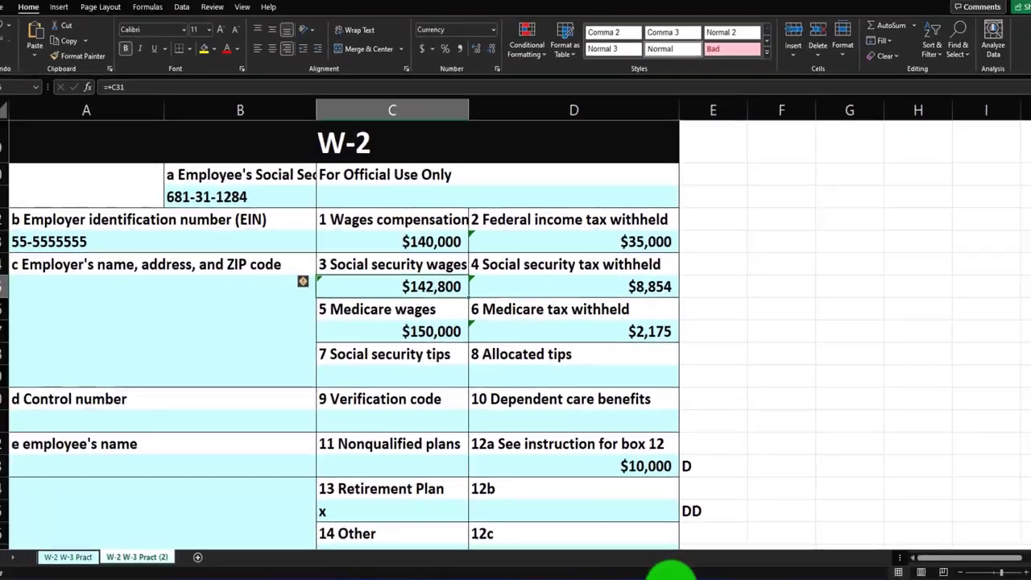
{"action": "left_click", "coordinate": [635, 574]}
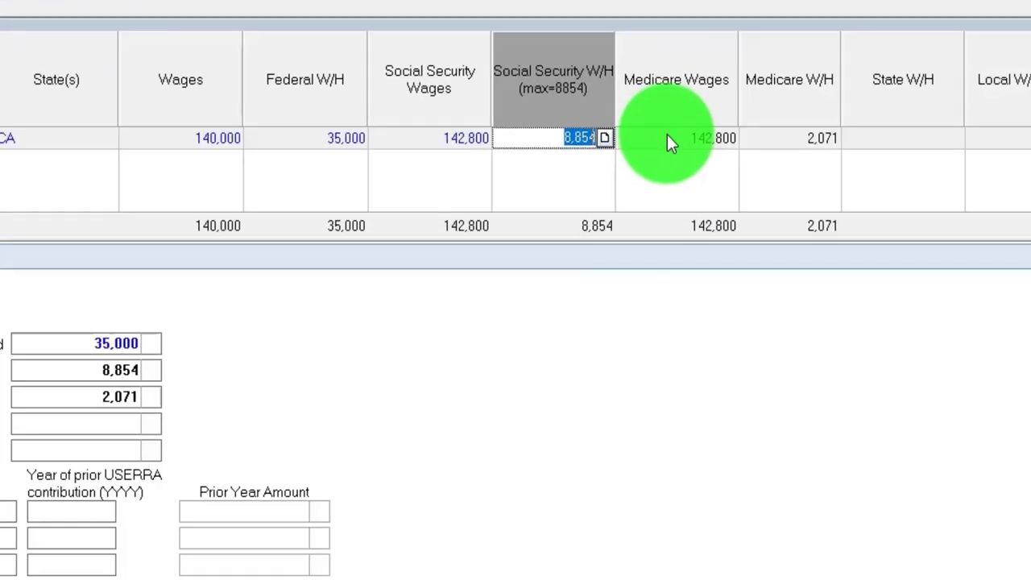
{"action": "left_click", "coordinate": [753, 133]}
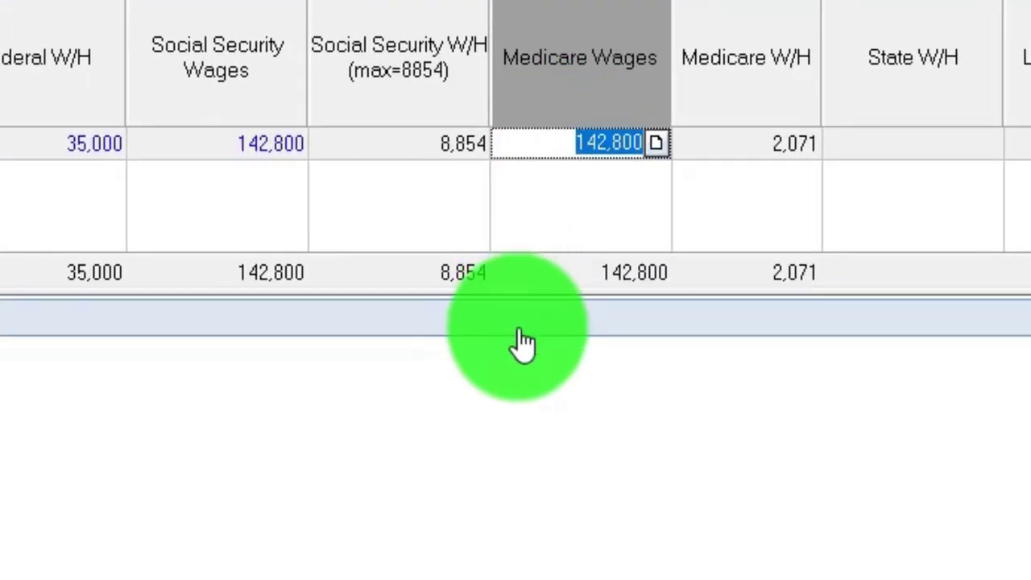
{"action": "type", "text": "150,000"}
{"action": "key", "text": "Tab"}
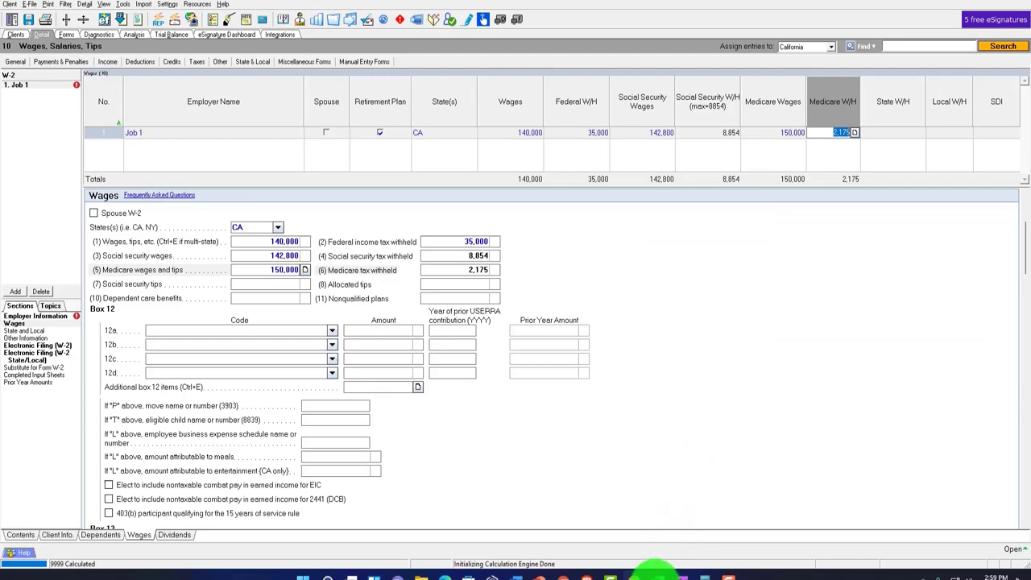
Check the box 12a code and amount in the W-2 W-3 workbook, and look up the box 12 codes in the OneNote W-2 instructions.
{"action": "mouse_move", "coordinate": [656, 573]}
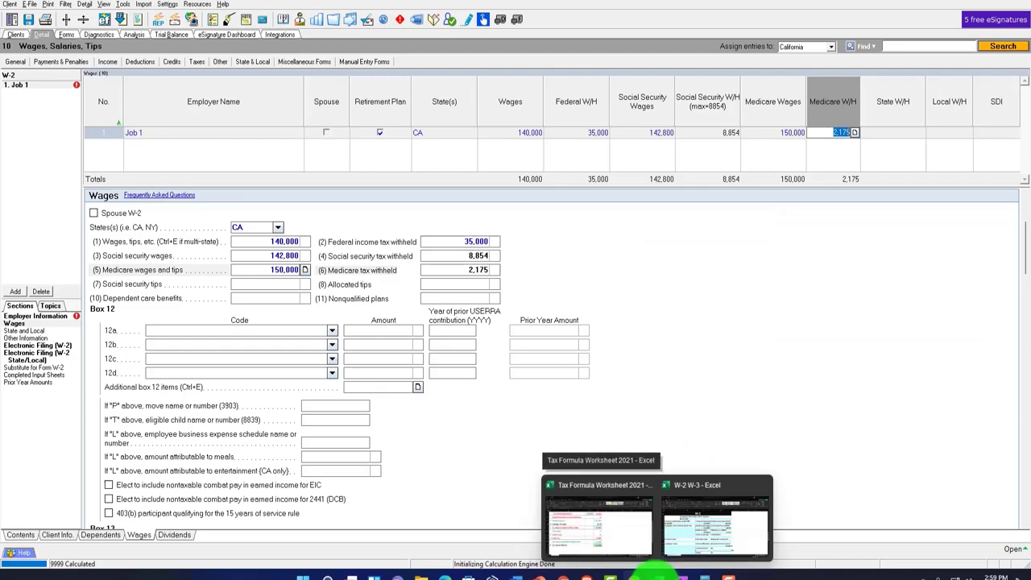
{"action": "left_click", "coordinate": [683, 507]}
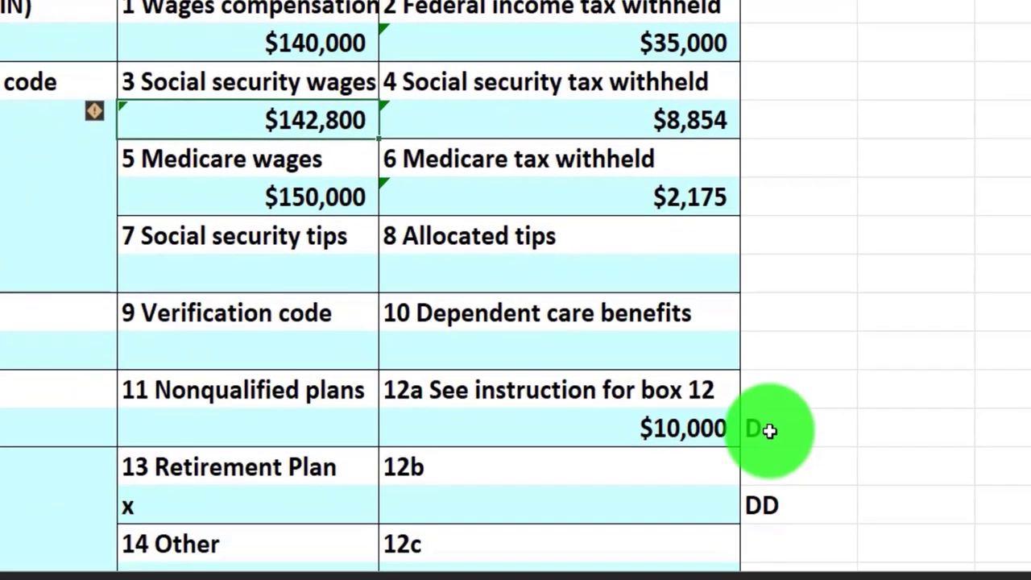
{"action": "left_click", "coordinate": [765, 430]}
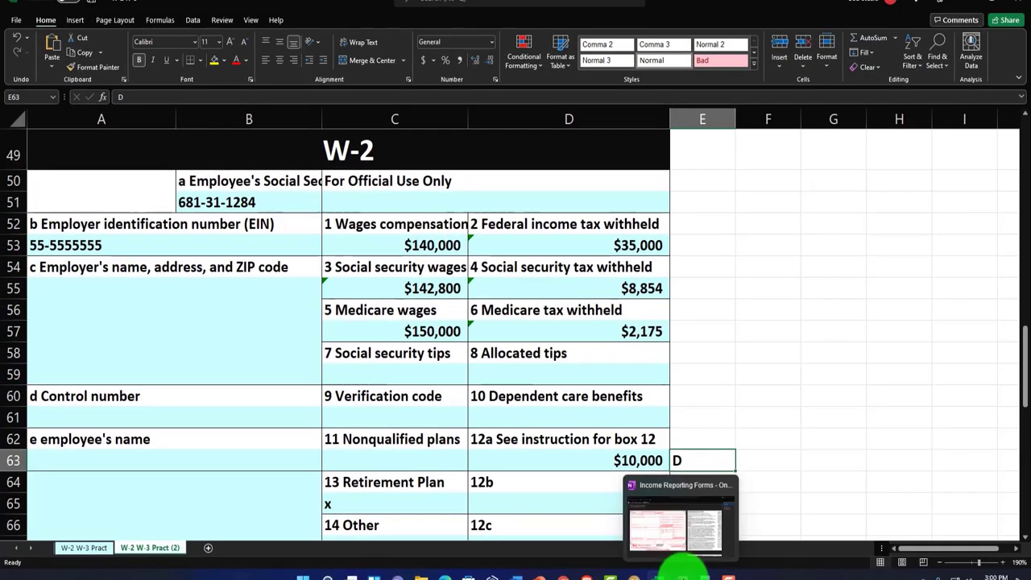
{"action": "left_click", "coordinate": [684, 566]}
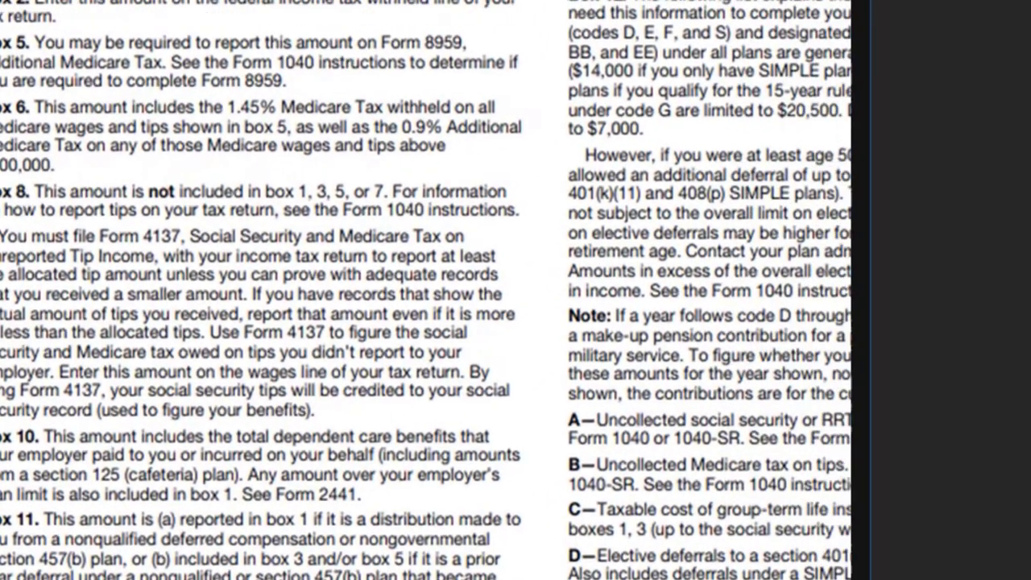
{"action": "scroll", "coordinate": [414, 290], "scroll_direction": "right", "scroll_amount": 2}
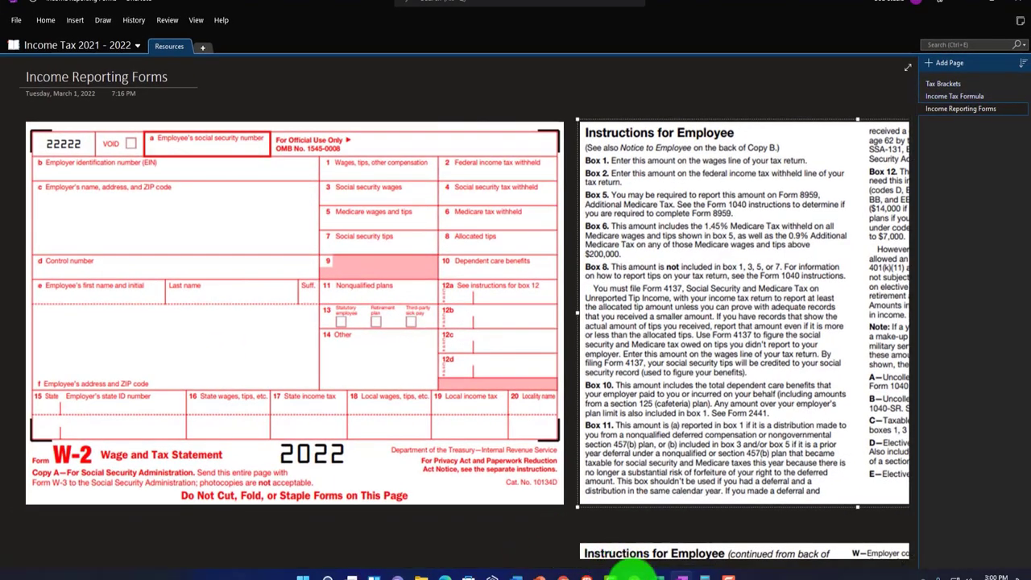
Switch to Lacerte and set Job 1's box 12a to code D, Elective deferrals to 401(k) plan, with an amount of 10,000.
{"action": "left_click", "coordinate": [633, 573]}
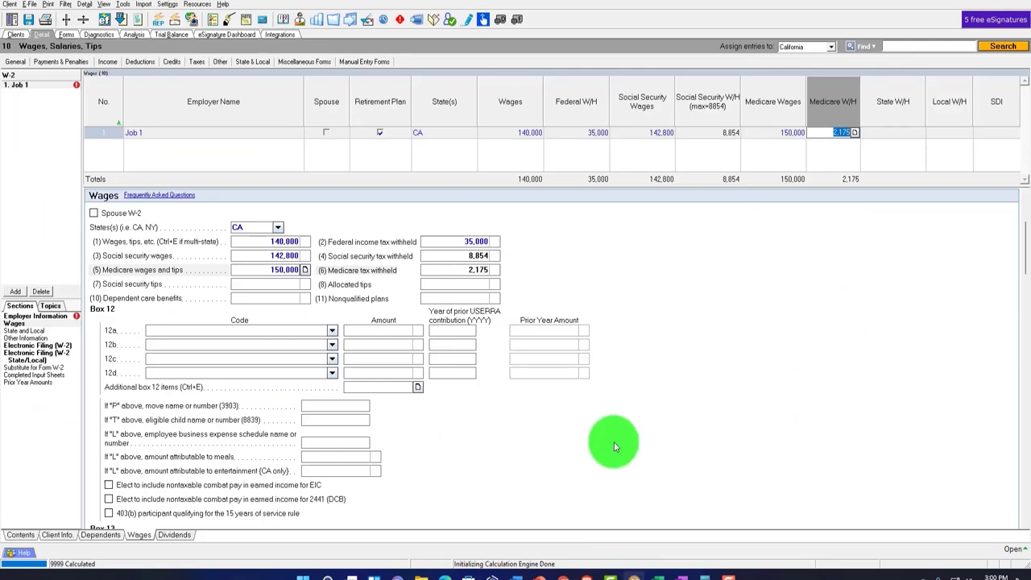
{"action": "left_click", "coordinate": [266, 344]}
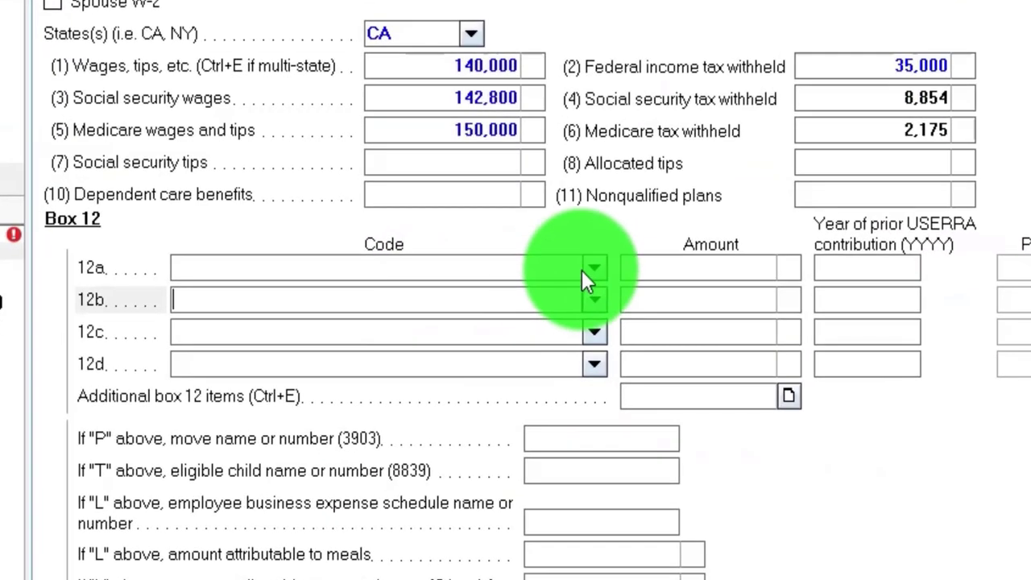
{"action": "left_click", "coordinate": [593, 267]}
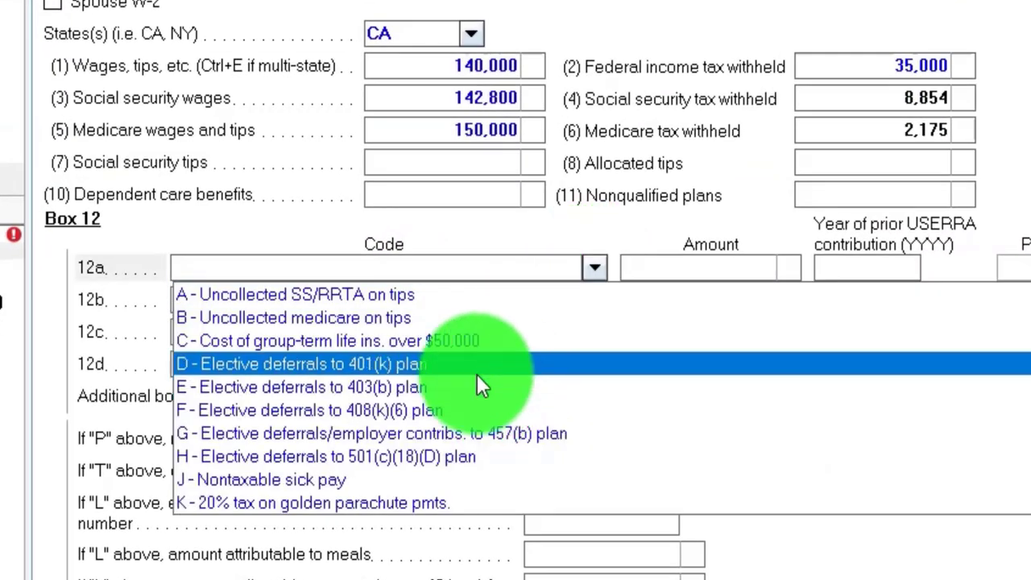
{"action": "left_click", "coordinate": [477, 374]}
{"action": "left_click", "coordinate": [648, 280]}
{"action": "type", "text": "10,"}
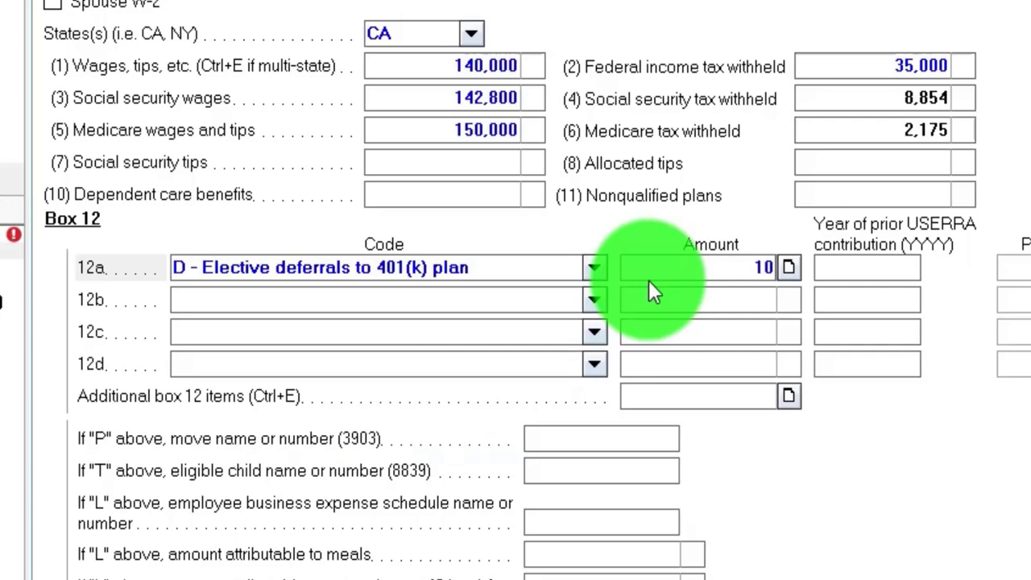
{"action": "type", "text": "000"}
{"action": "key", "text": "Tab"}
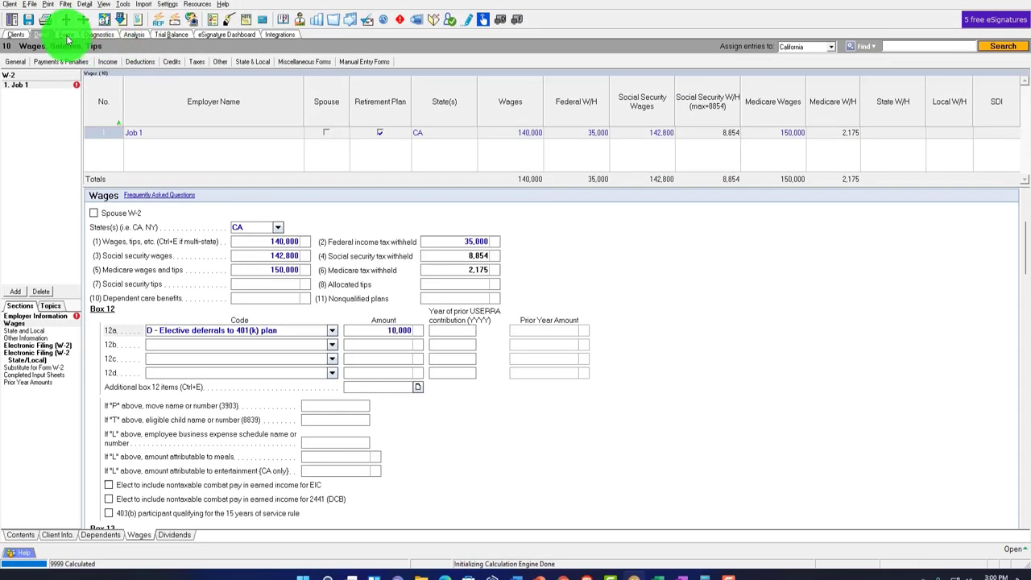
Open Form 1040 and examine the wages, total income and adjusted gross income lines on page 1.
{"action": "left_click", "coordinate": [66, 35]}
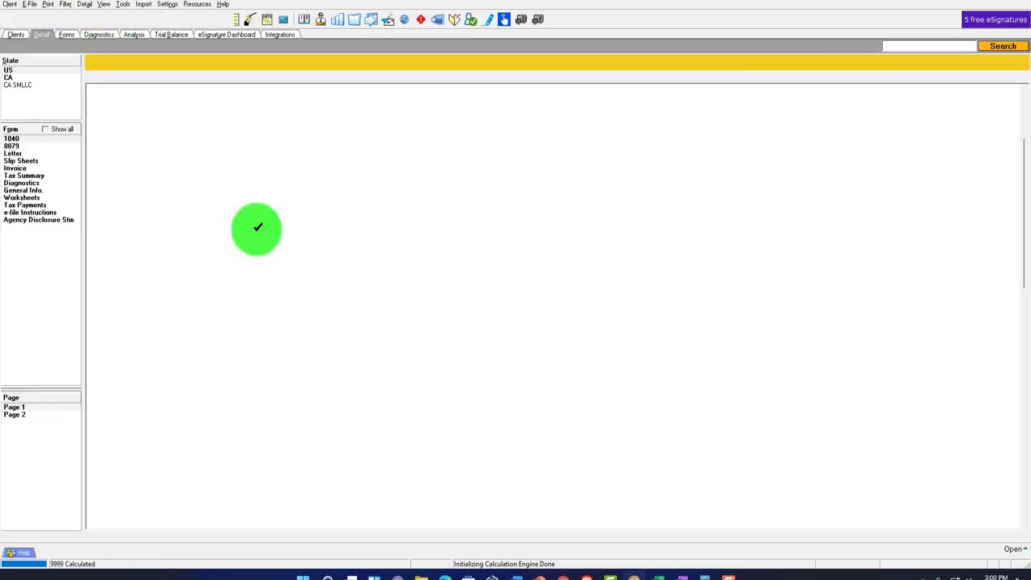
{"action": "scroll", "coordinate": [483, 403], "scroll_direction": "down", "scroll_amount": 5}
{"action": "scroll", "coordinate": [511, 391], "scroll_direction": "down", "scroll_amount": 2}
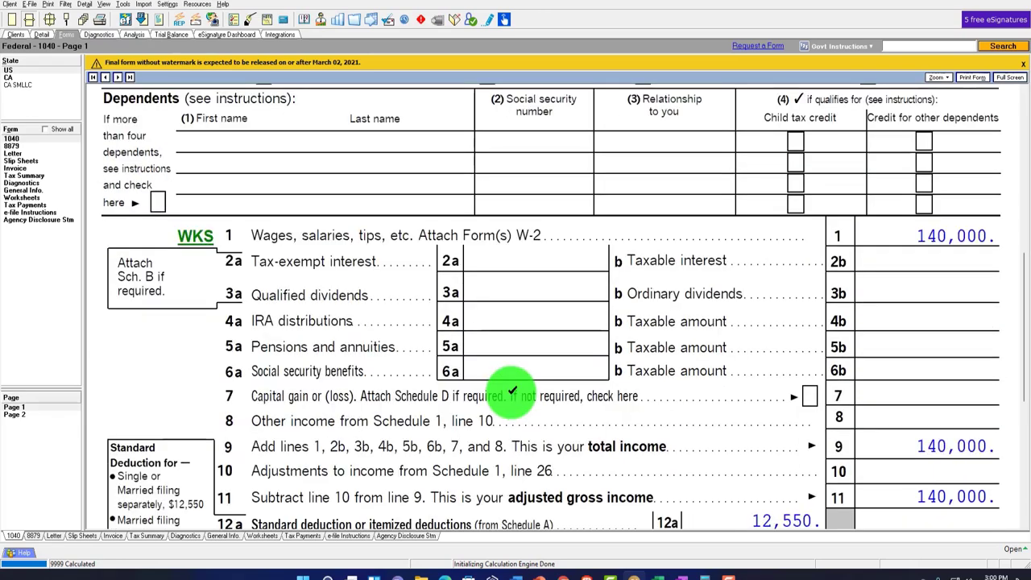
{"action": "scroll", "coordinate": [494, 379], "scroll_direction": "down", "scroll_amount": 2}
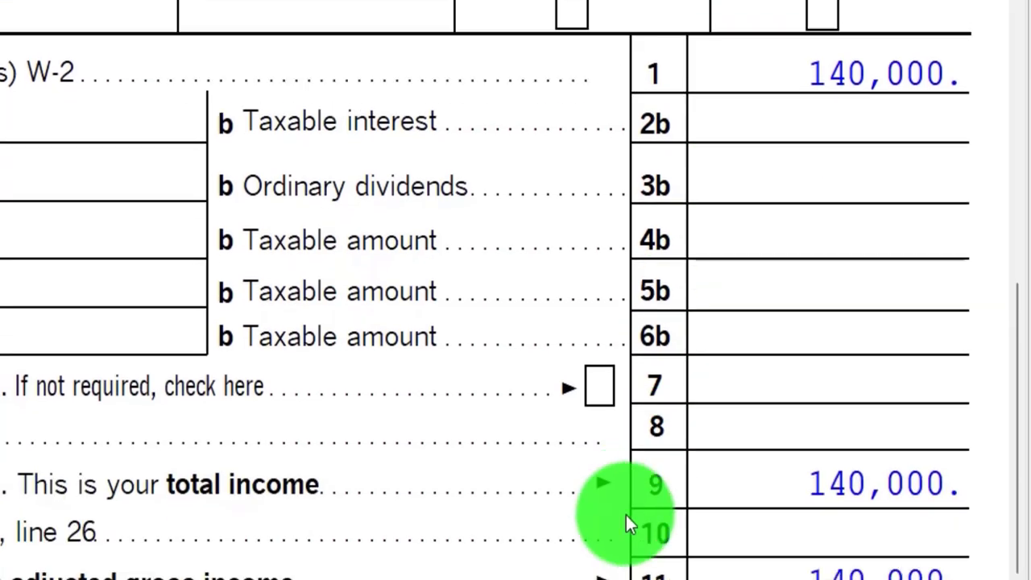
Check box 1 of the third W-2 in Excel and set Employer 1's W-2 income on the tax formula workbook's Income F1040 sheet to 14,000.
{"action": "mouse_move", "coordinate": [310, 568]}
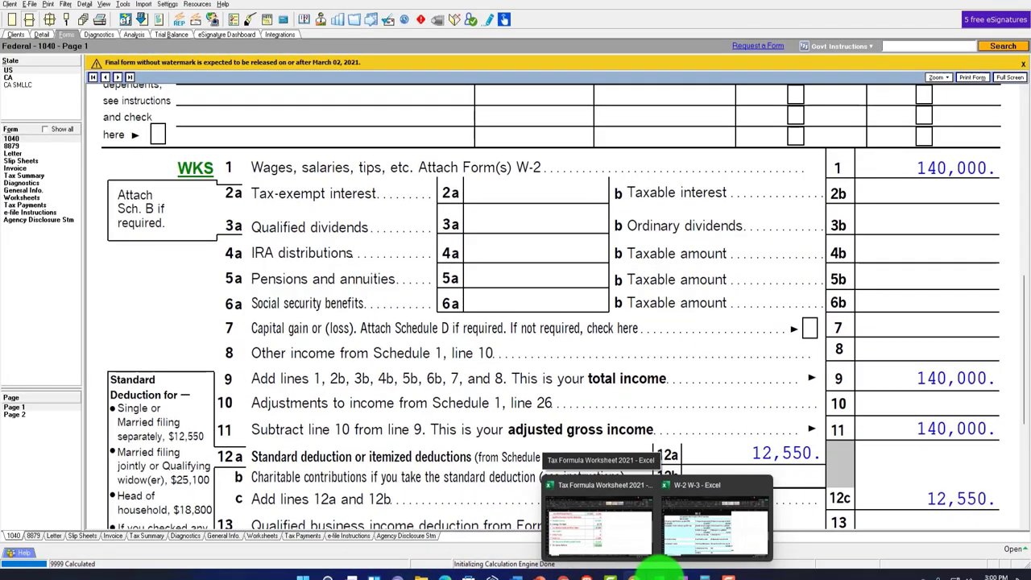
{"action": "left_click", "coordinate": [672, 525]}
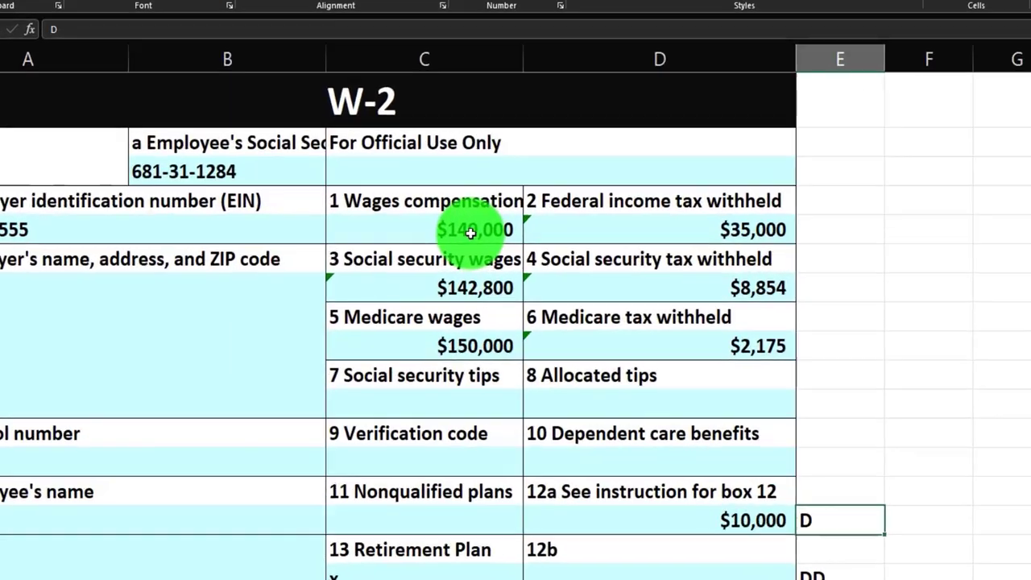
{"action": "left_click", "coordinate": [471, 232]}
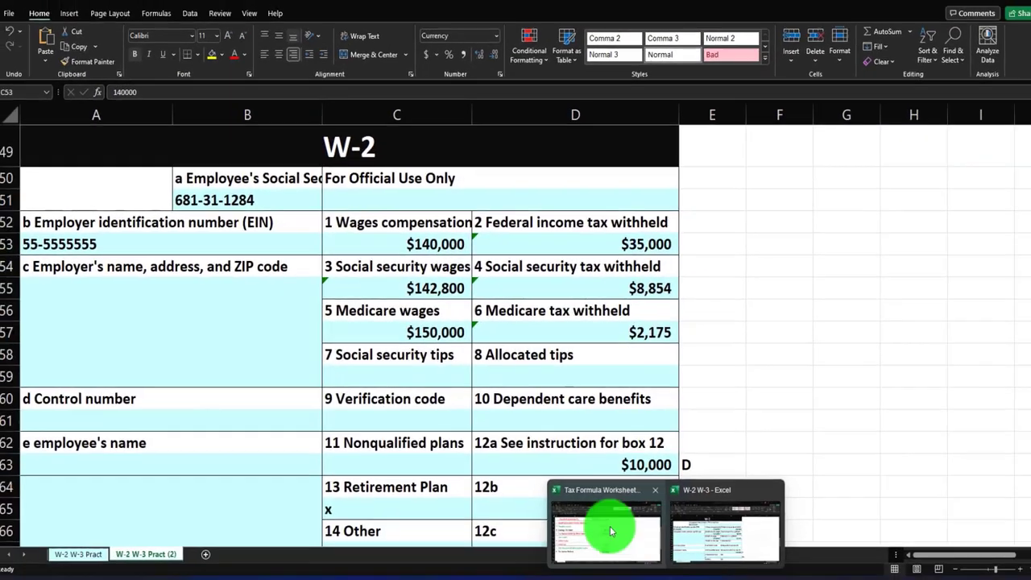
{"action": "left_click", "coordinate": [610, 530]}
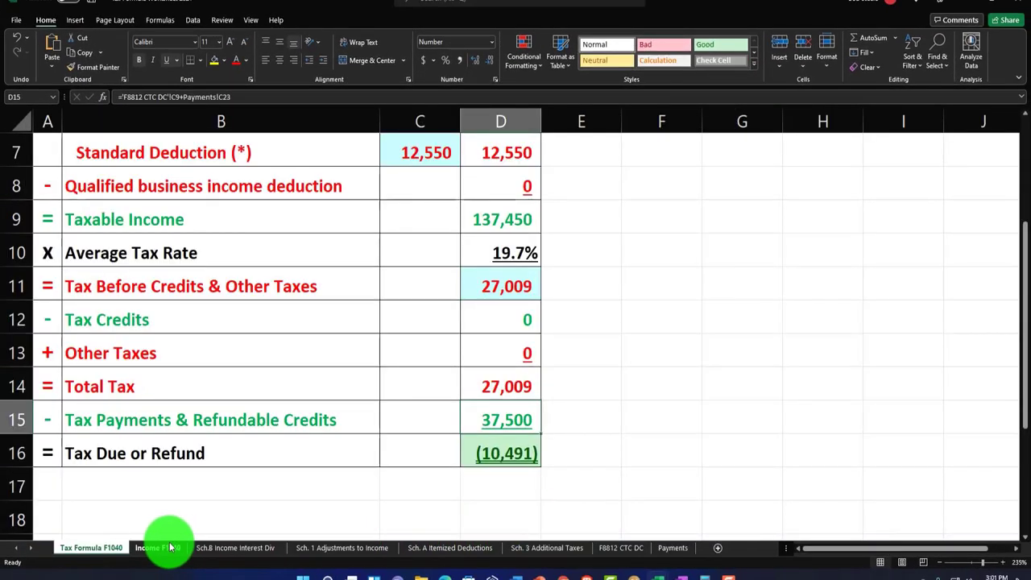
{"action": "left_click", "coordinate": [169, 547]}
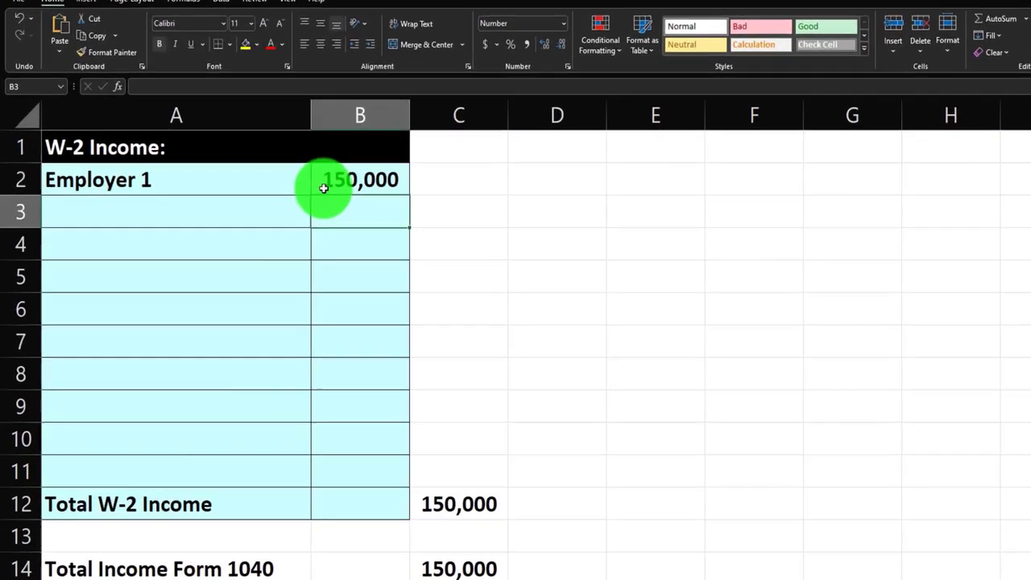
{"action": "left_click", "coordinate": [316, 176]}
{"action": "type", "text": "14,000"}
{"action": "key", "text": "Return"}
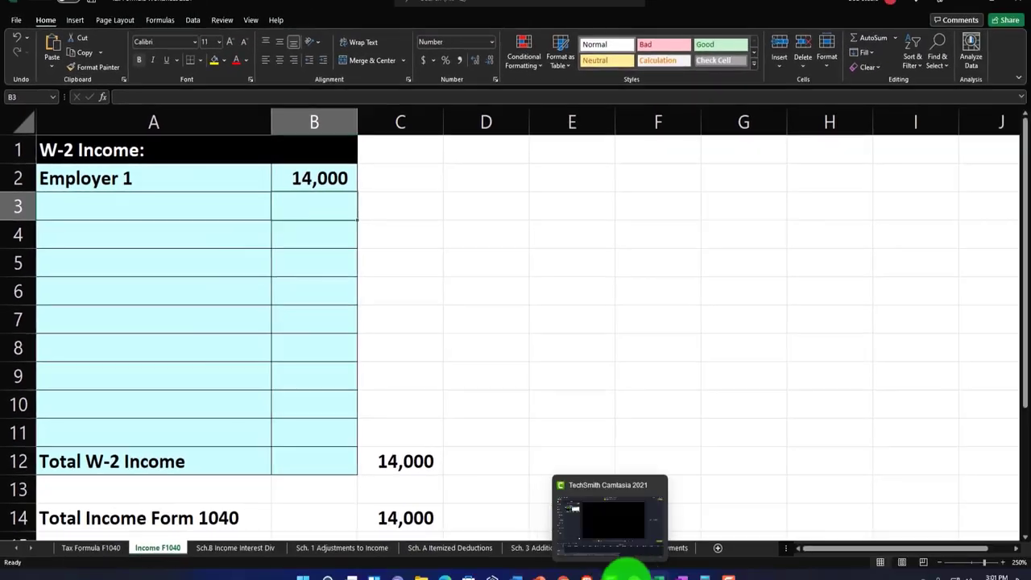
Check the third W-2's federal withholding and set the first W-2 payment on the tax formula workbook's Payments sheet to 35,000.
{"action": "mouse_move", "coordinate": [657, 572]}
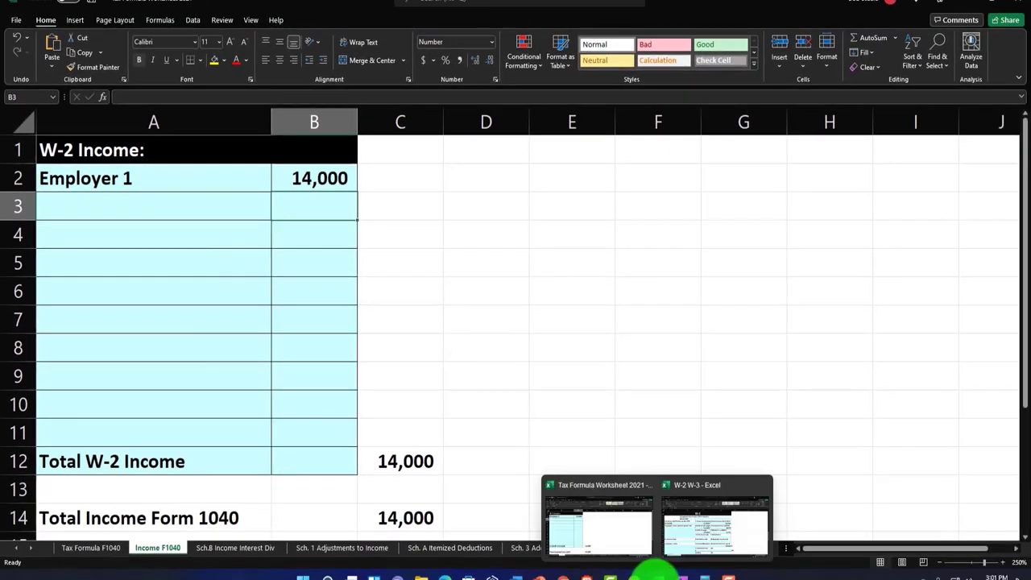
{"action": "left_click", "coordinate": [684, 536]}
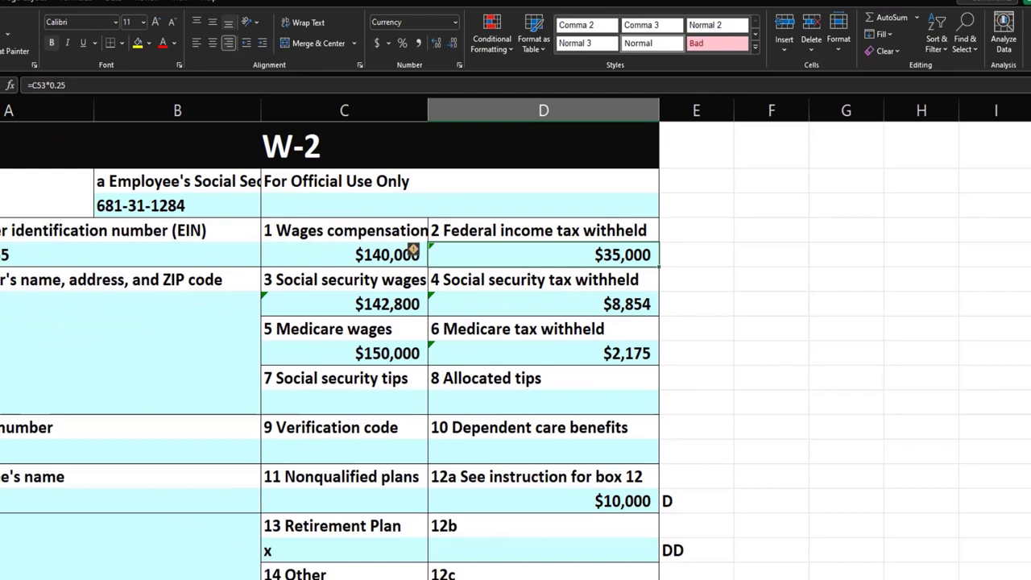
{"action": "mouse_move", "coordinate": [657, 575]}
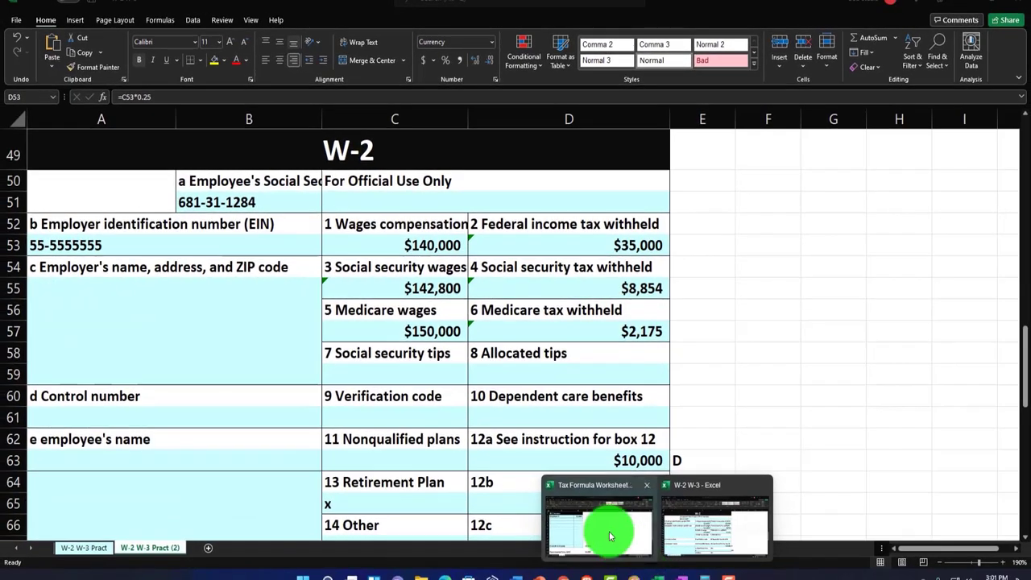
{"action": "left_click", "coordinate": [603, 527]}
{"action": "left_click", "coordinate": [673, 548]}
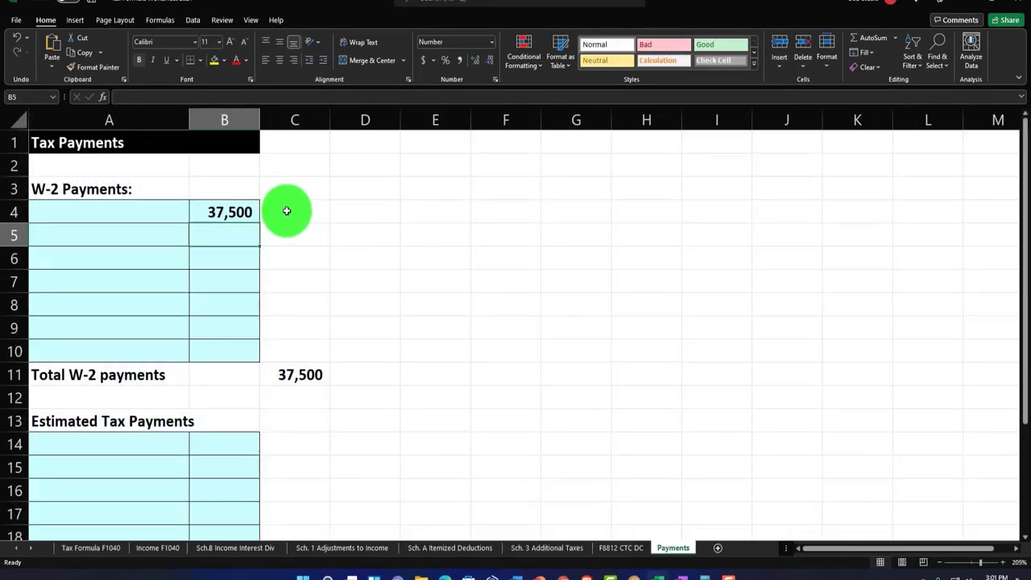
{"action": "left_click", "coordinate": [242, 213]}
{"action": "type", "text": "35"}
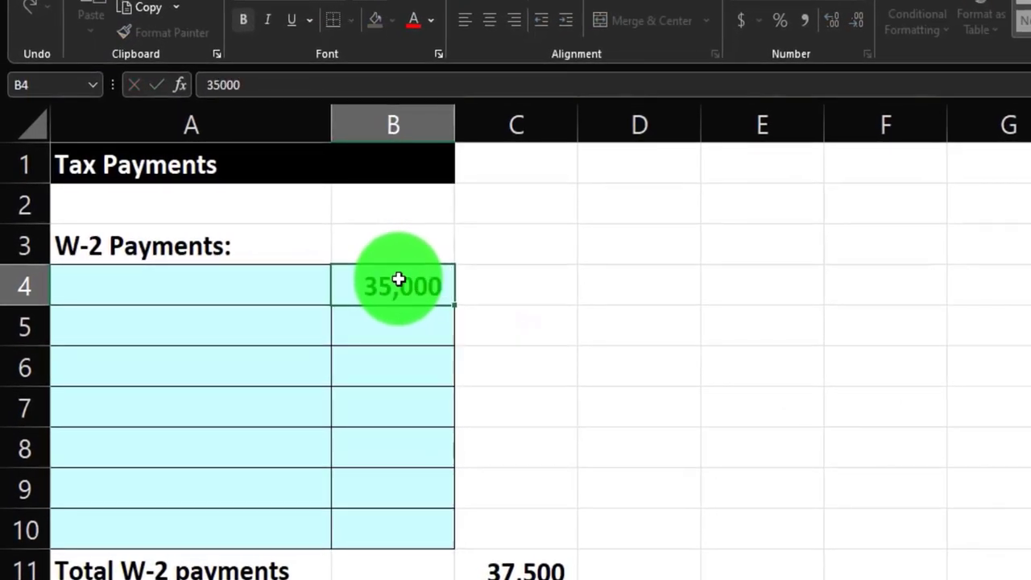
{"action": "key", "text": "Return"}
Review the Tax Formula F1040 sheet and set Employer 1's W-2 income on the Income F1040 sheet to 140,000.
{"action": "left_click", "coordinate": [105, 547]}
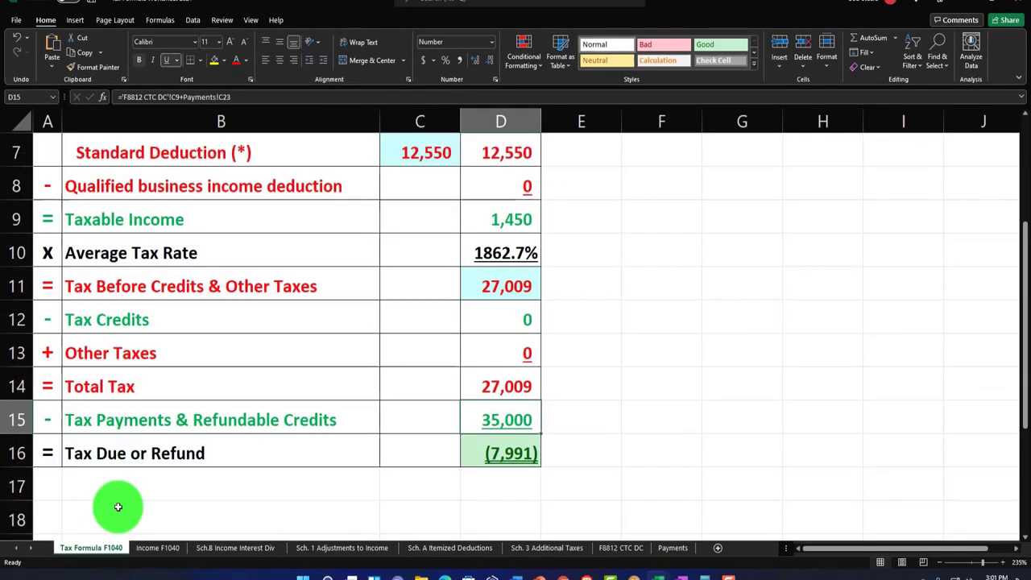
{"action": "scroll", "coordinate": [268, 382], "scroll_direction": "up", "scroll_amount": 2}
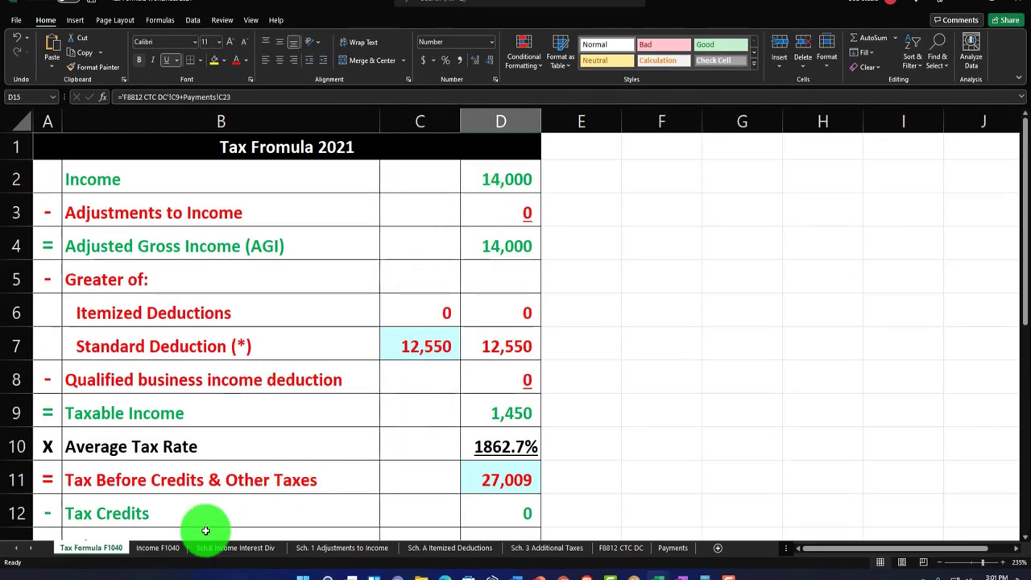
{"action": "left_click", "coordinate": [158, 548]}
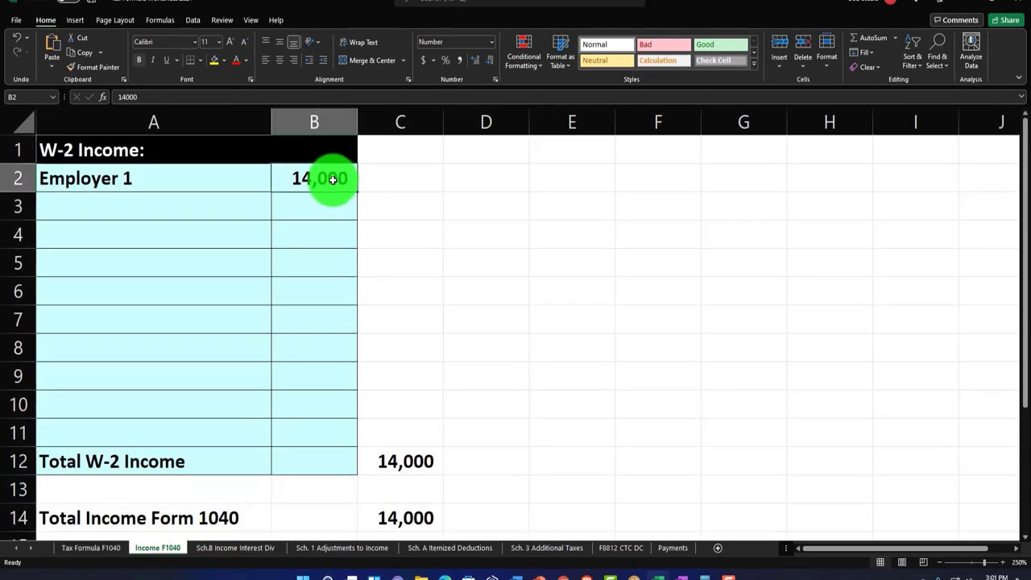
{"action": "type", "text": "140000"}
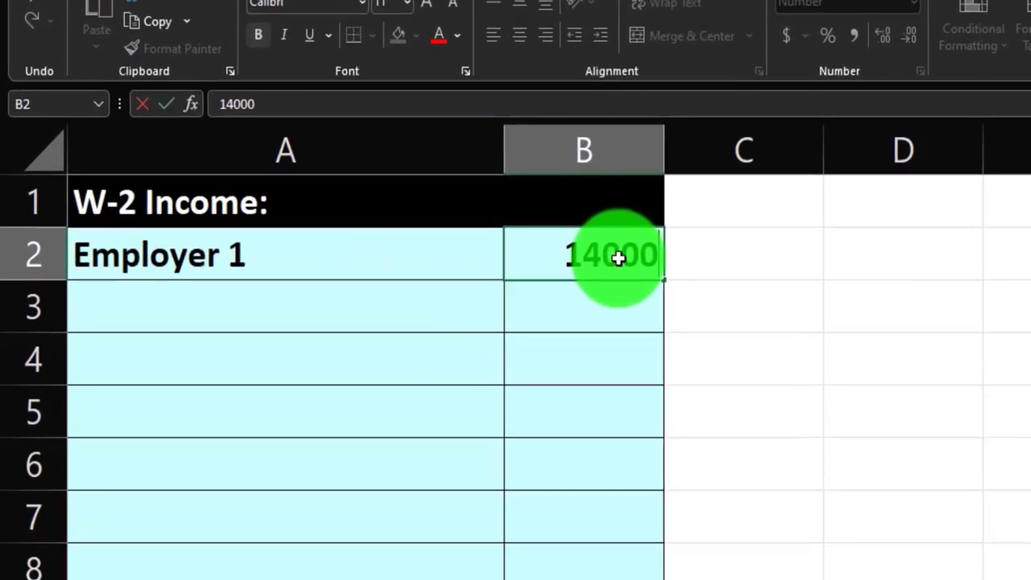
{"action": "key", "text": "Return"}
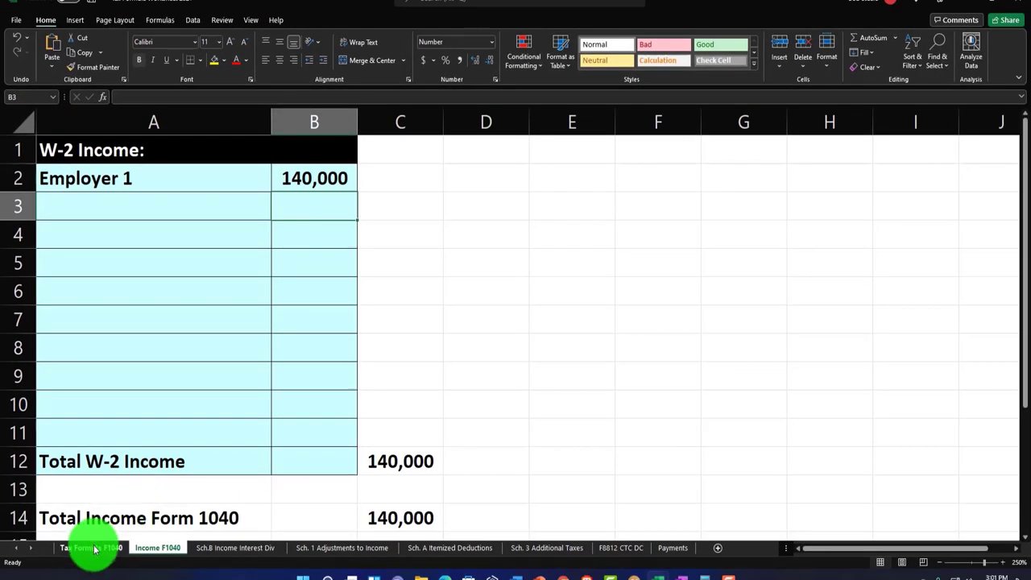
Compare taxable income on the Tax Formula F1040 sheet with line 15 on page 1 of Form 1040 in Lacerte.
{"action": "left_click", "coordinate": [94, 548]}
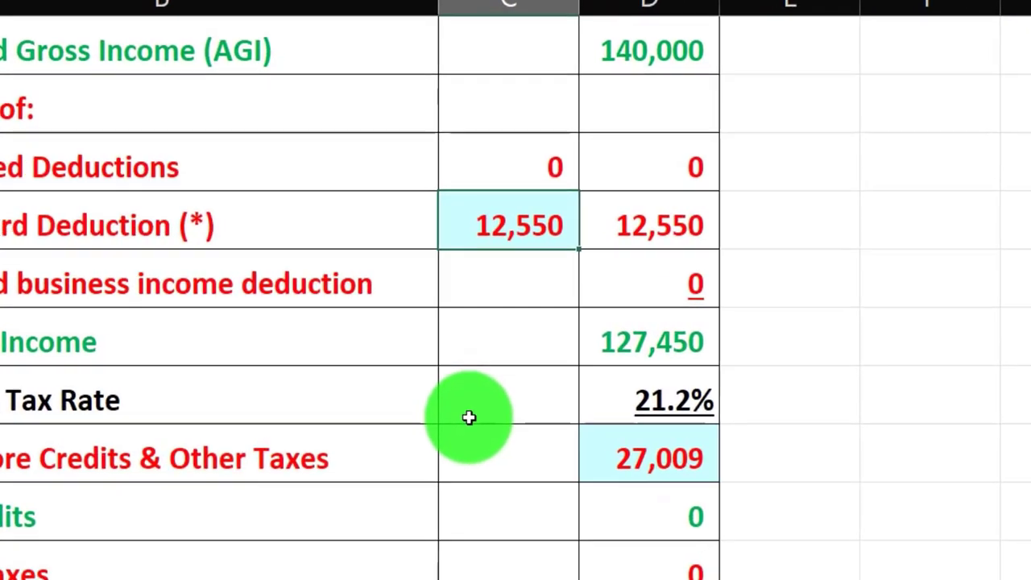
{"action": "left_click", "coordinate": [501, 412]}
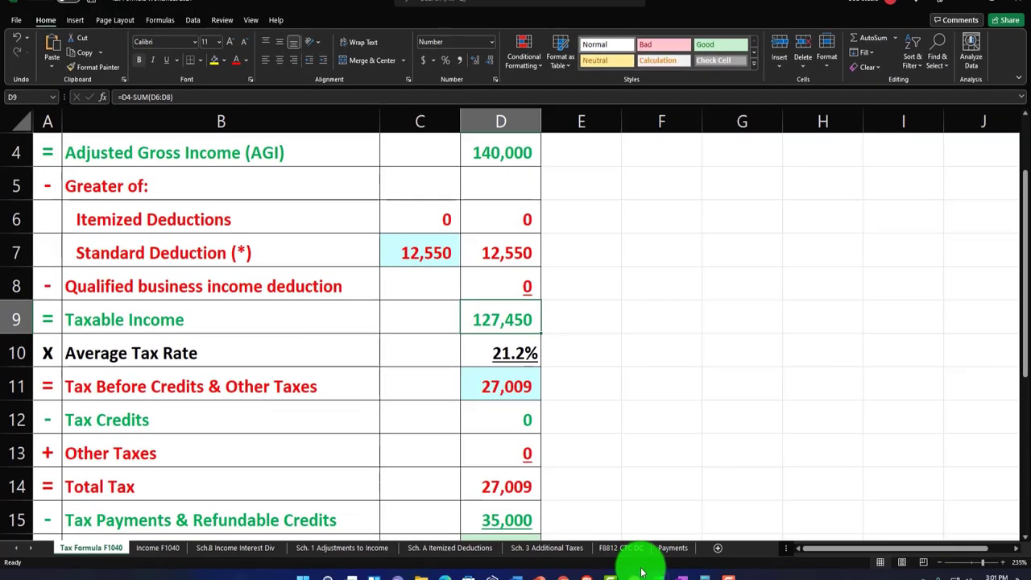
{"action": "left_click", "coordinate": [640, 575]}
{"action": "scroll", "coordinate": [744, 508], "scroll_direction": "down", "scroll_amount": 2}
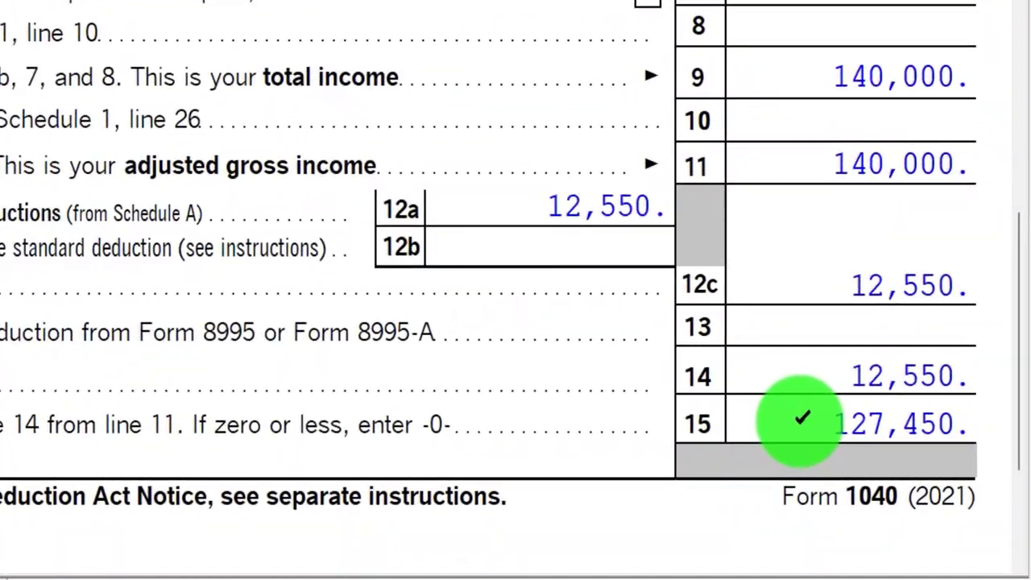
Check the tax on Form 1040 page 2 and set Tax Before Credits & Other Taxes on the Tax Formula F1040 sheet to 24,609.
{"action": "left_click", "coordinate": [20, 414]}
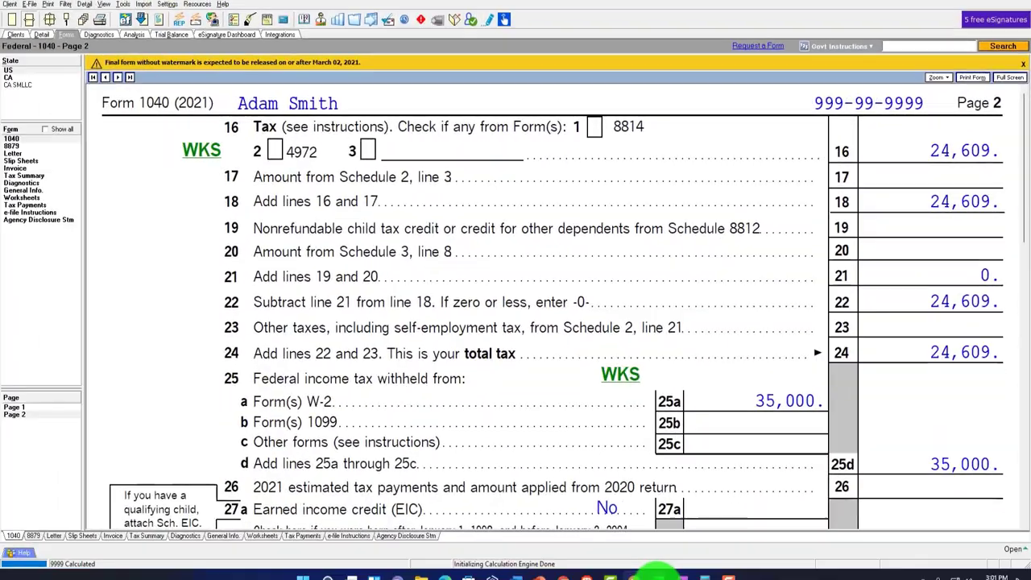
{"action": "mouse_move", "coordinate": [658, 577]}
{"action": "left_click", "coordinate": [600, 527]}
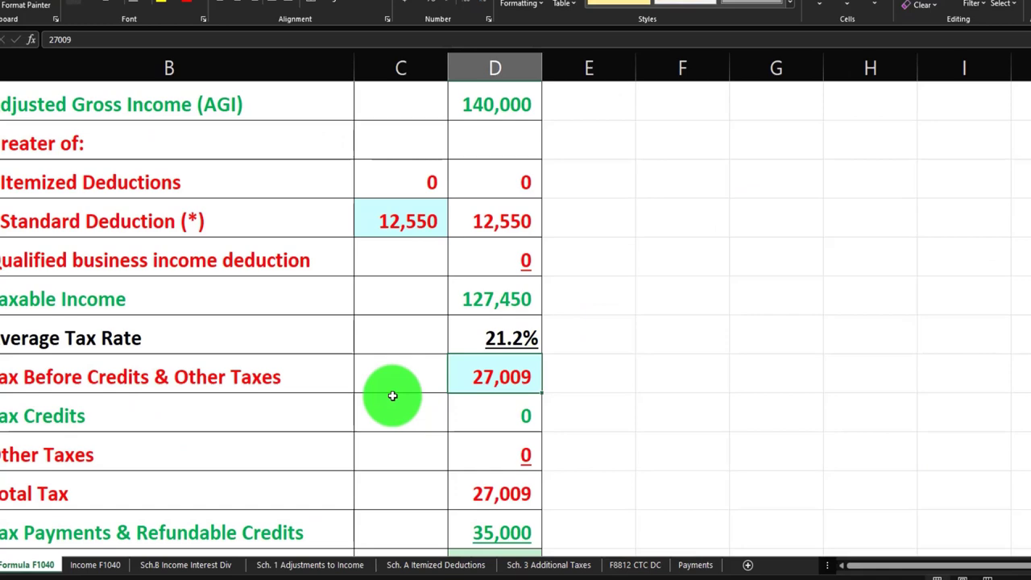
{"action": "type", "text": "24609"}
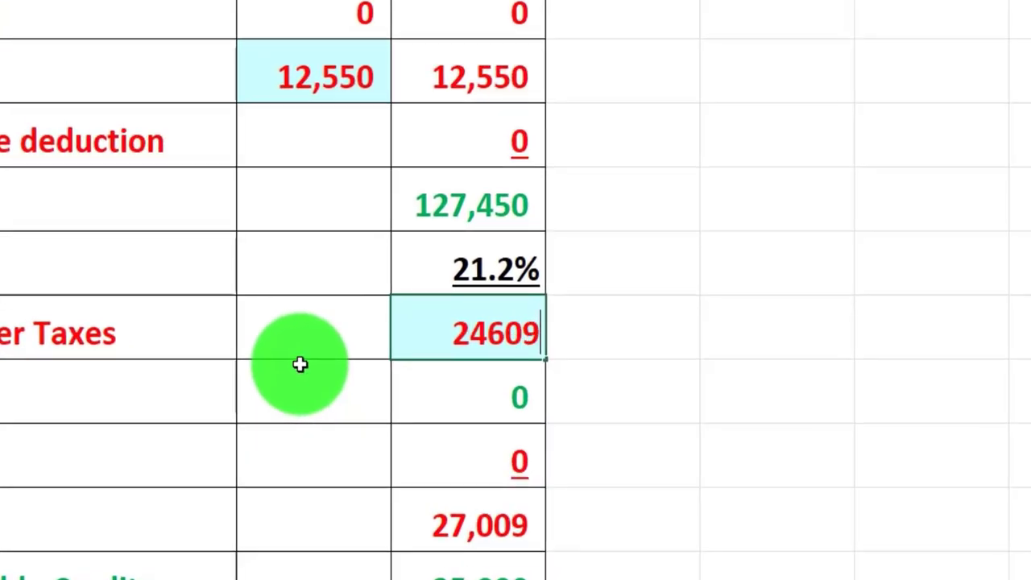
{"action": "key", "text": "Return"}
Compare the worksheet's tax payments and refund with the total payments and overpaid lines on Form 1040 page 2.
{"action": "scroll", "coordinate": [299, 364], "scroll_direction": "down", "scroll_amount": 1}
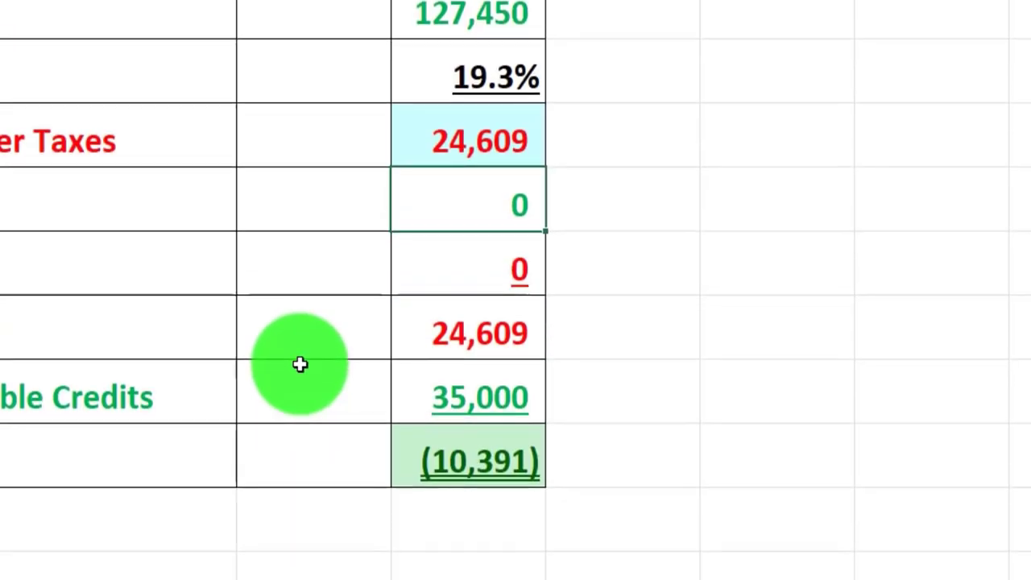
{"action": "key", "text": "Down"}
{"action": "key", "text": "Down"}
{"action": "key", "text": "Down"}
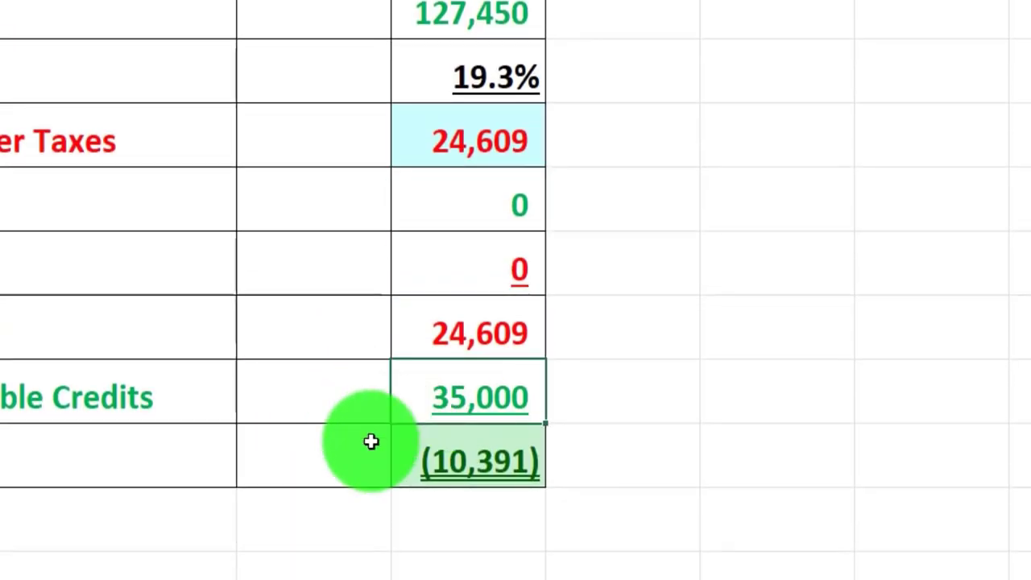
{"action": "left_click", "coordinate": [421, 465]}
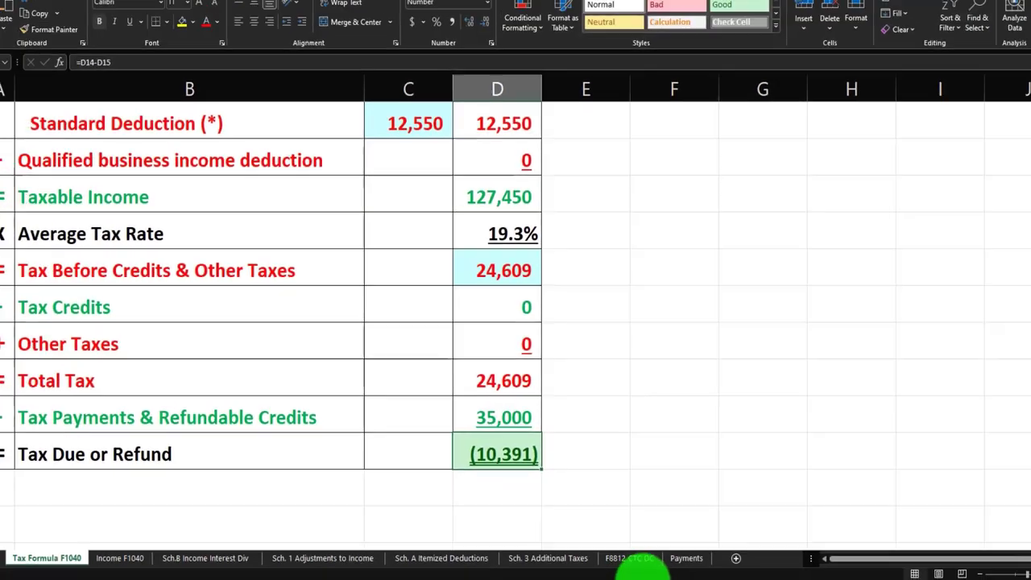
{"action": "left_click", "coordinate": [637, 572]}
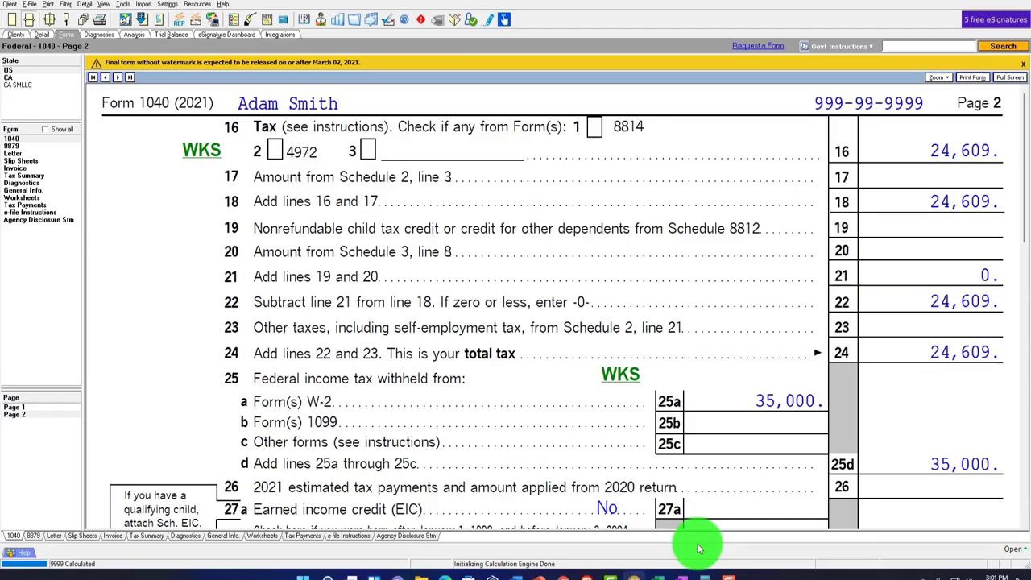
{"action": "scroll", "coordinate": [766, 475], "scroll_direction": "down", "scroll_amount": 5}
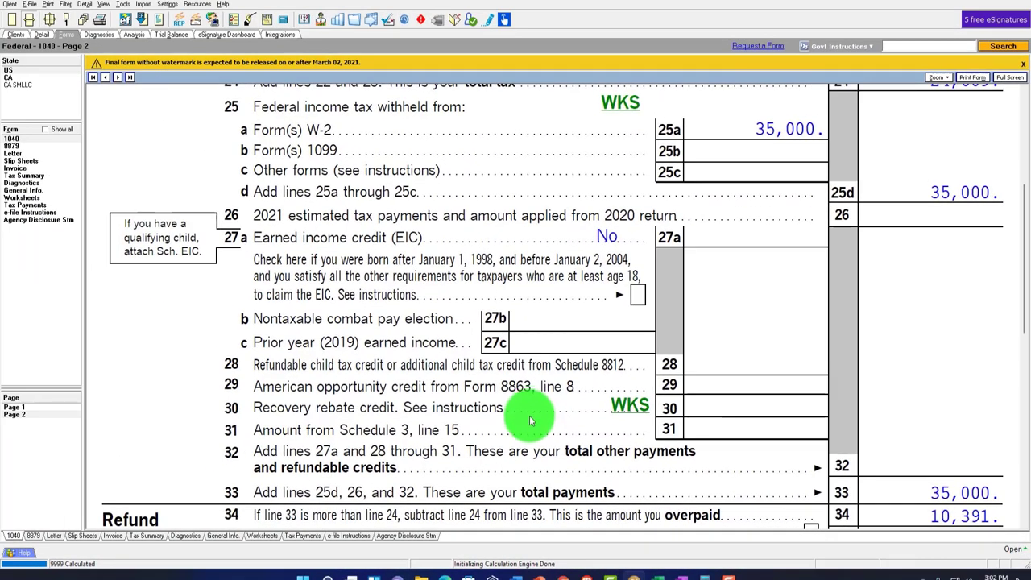
Return to Lacerte's wage entry, add a second W-2 with employer name Job 2 and set its wages to 40,000.
{"action": "left_click", "coordinate": [43, 38]}
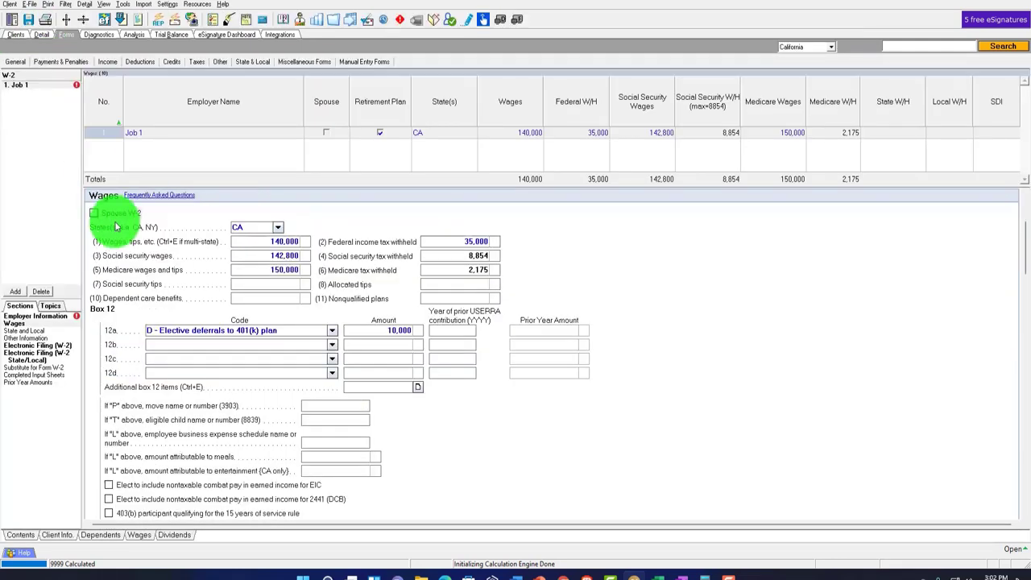
{"action": "left_click", "coordinate": [18, 293]}
{"action": "type", "text": "Job"}
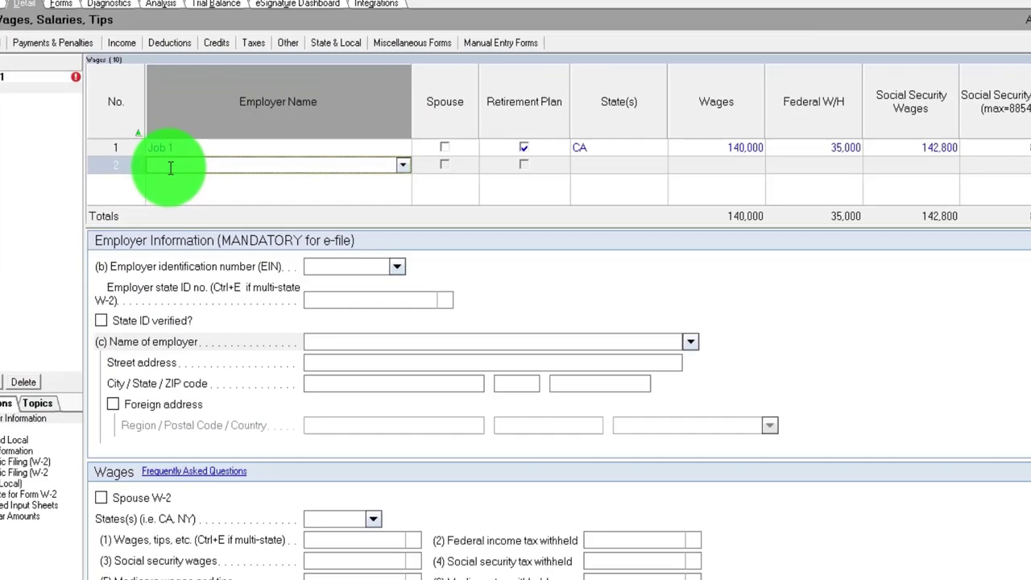
{"action": "type", "text": " 2"}
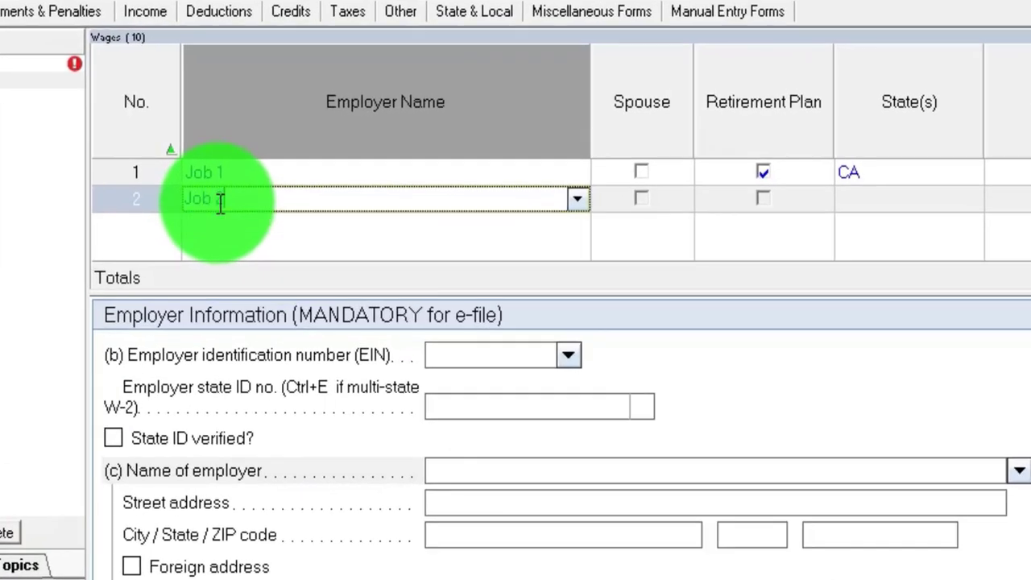
{"action": "key", "text": "Tab"}
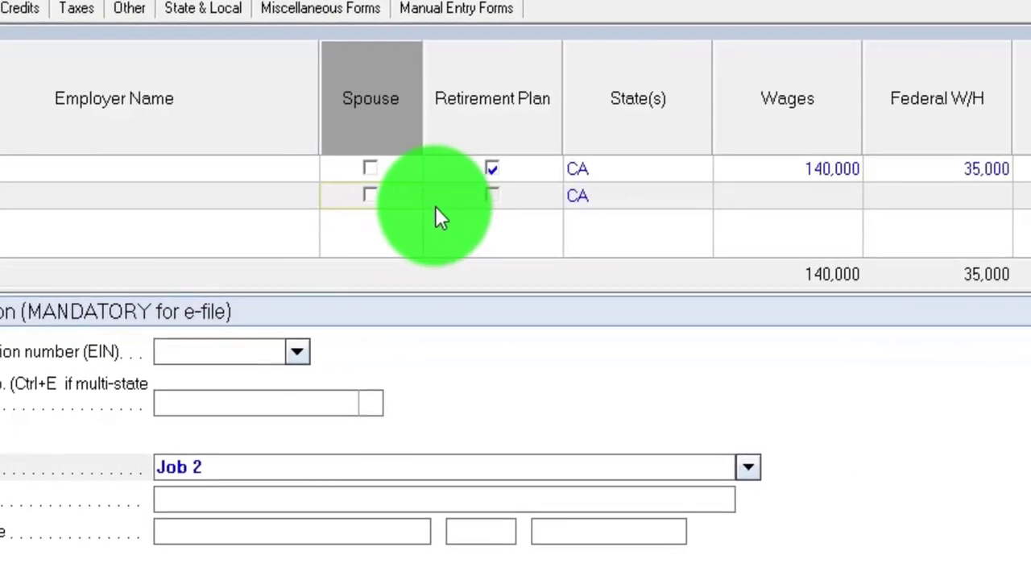
{"action": "left_click", "coordinate": [748, 202]}
{"action": "type", "text": "40,000"}
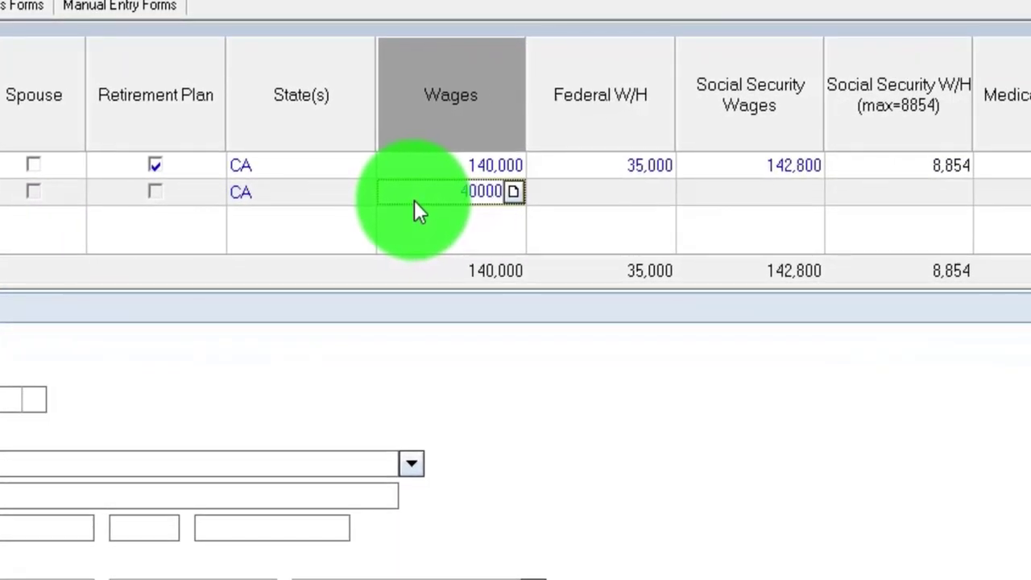
{"action": "key", "text": "Tab"}
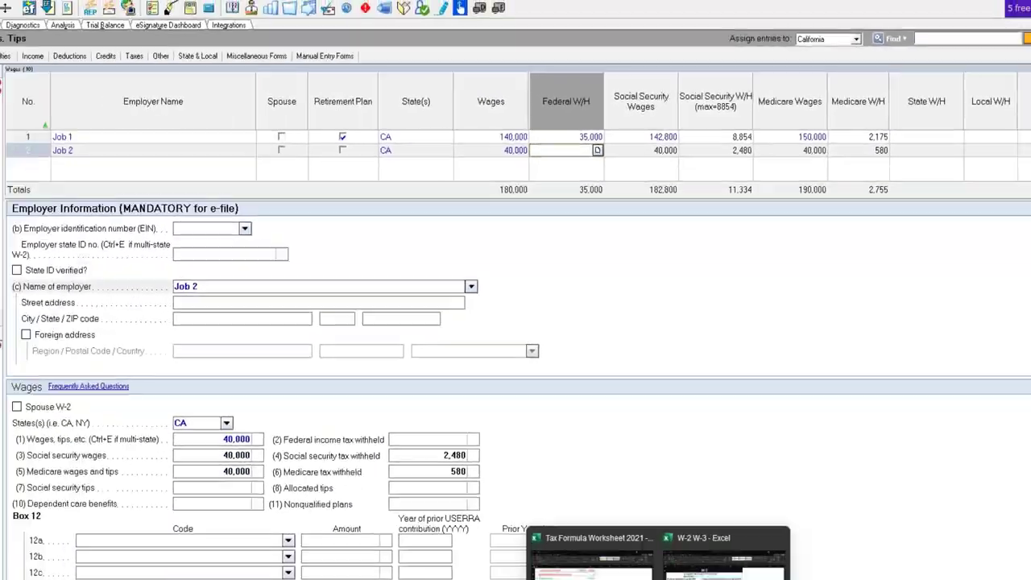
Check federal withholding on the first W-2 in the W-2 workbook and set Job 2's Federal W/H in Lacerte to 4,000.
{"action": "left_click", "coordinate": [955, 511]}
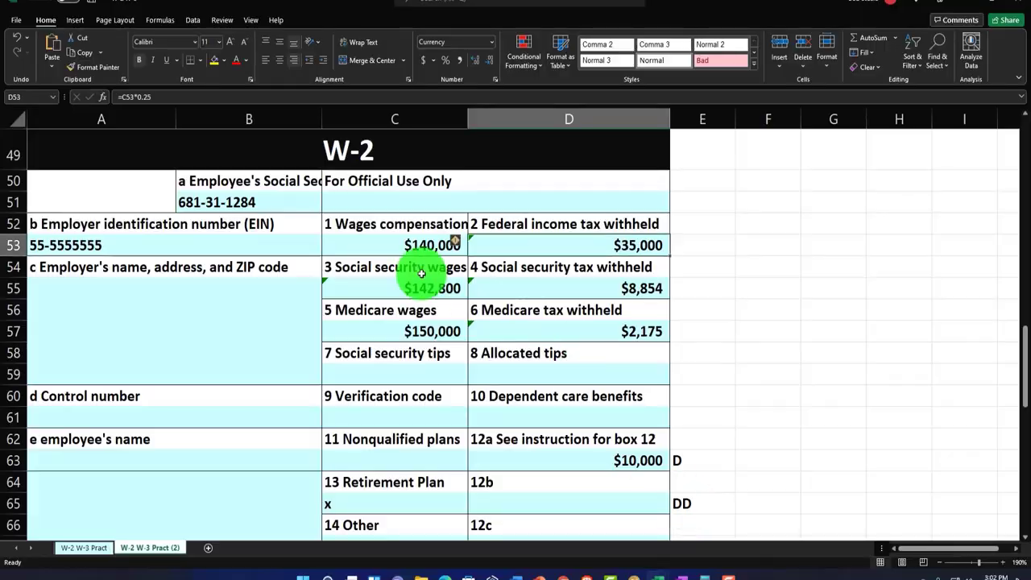
{"action": "scroll", "coordinate": [362, 261], "scroll_direction": "up", "scroll_amount": 15}
{"action": "scroll", "coordinate": [368, 258], "scroll_direction": "up", "scroll_amount": 1}
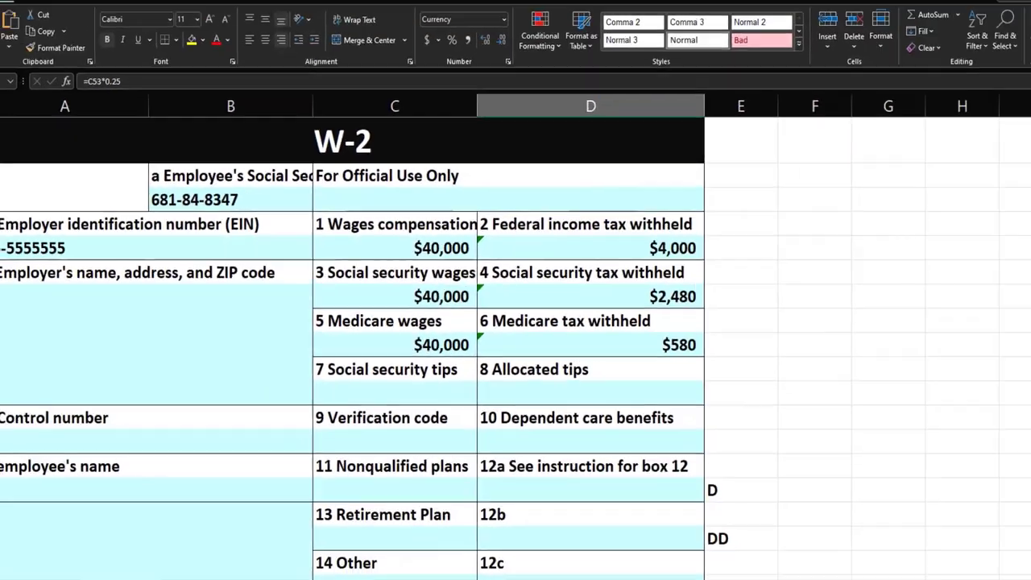
{"action": "key", "text": "alt+Tab"}
{"action": "type", "text": "4000"}
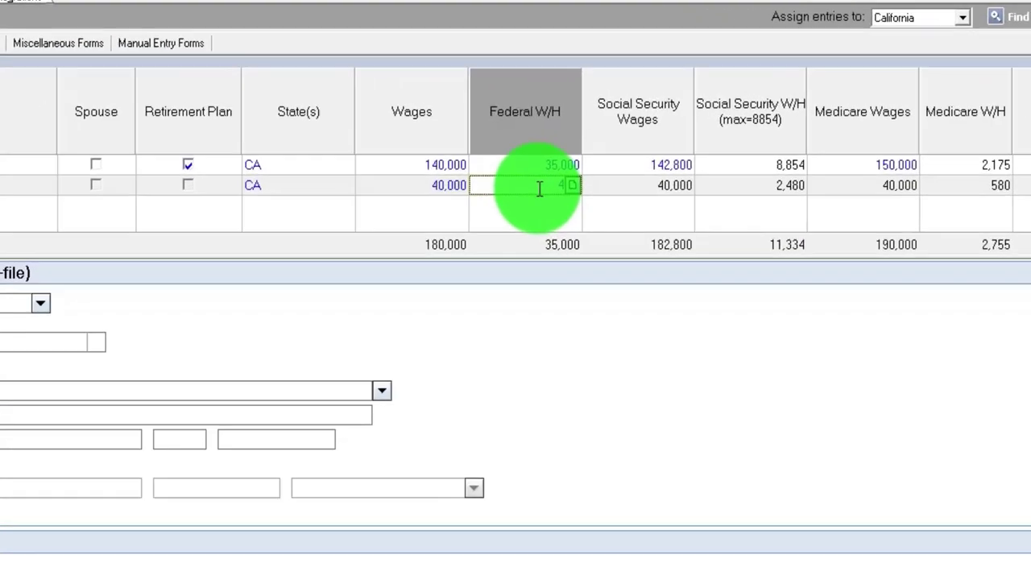
{"action": "key", "text": "Tab"}
{"action": "key", "text": "Tab"}
{"action": "key", "text": "Tab"}
{"action": "key", "text": "Tab"}
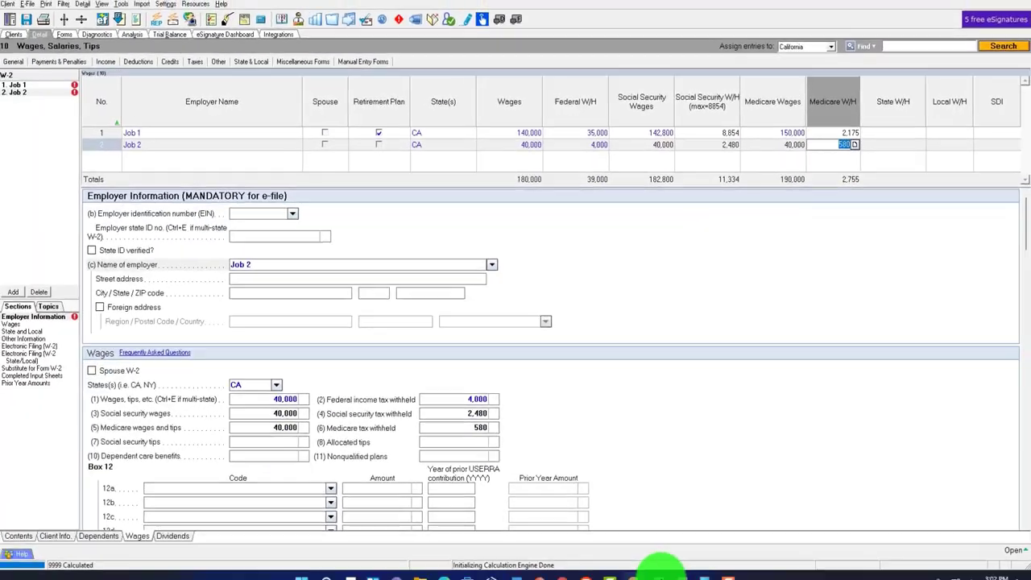
Compare Job 2's social security and Medicare amounts with the W-2 workbook, and check the wages line on Form 1040 page 1.
{"action": "mouse_move", "coordinate": [660, 566]}
{"action": "left_click", "coordinate": [690, 519]}
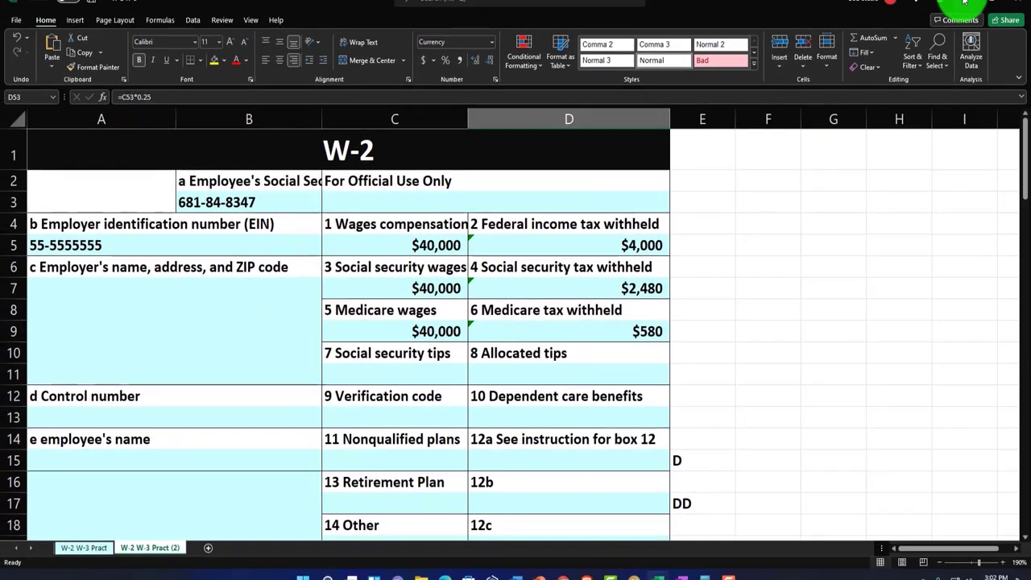
{"action": "left_click", "coordinate": [964, 1]}
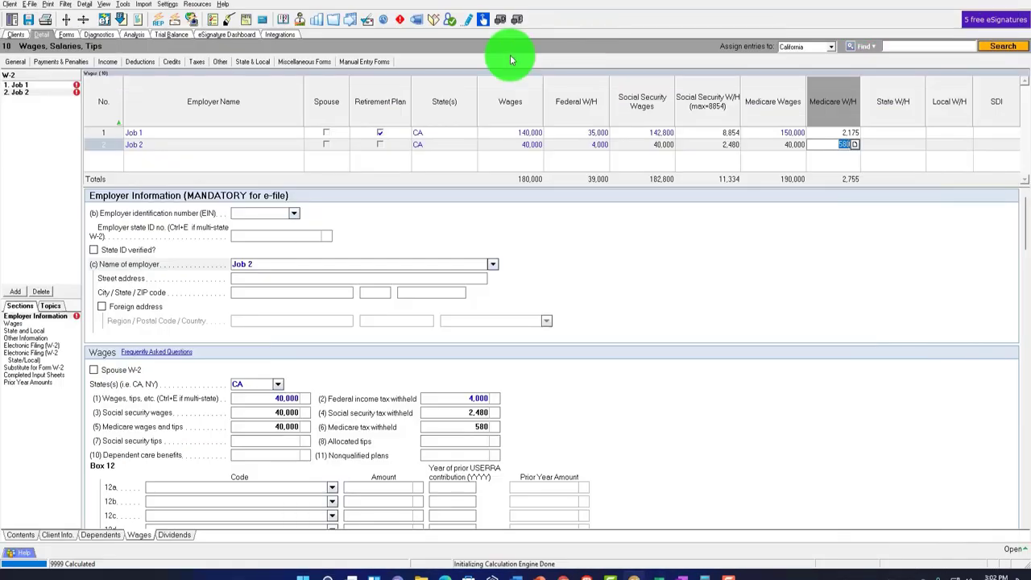
{"action": "left_click", "coordinate": [66, 36]}
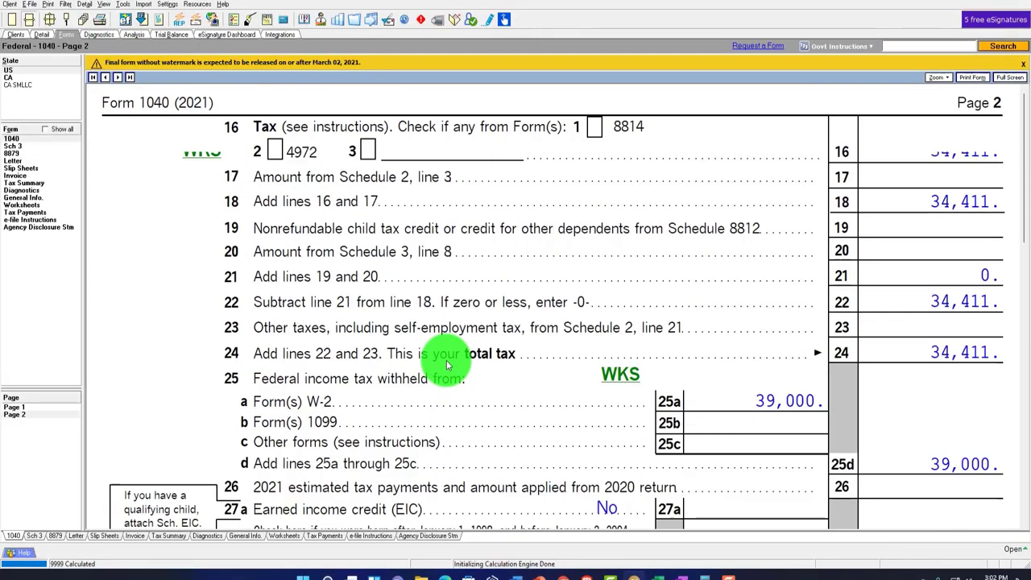
{"action": "left_click", "coordinate": [48, 407]}
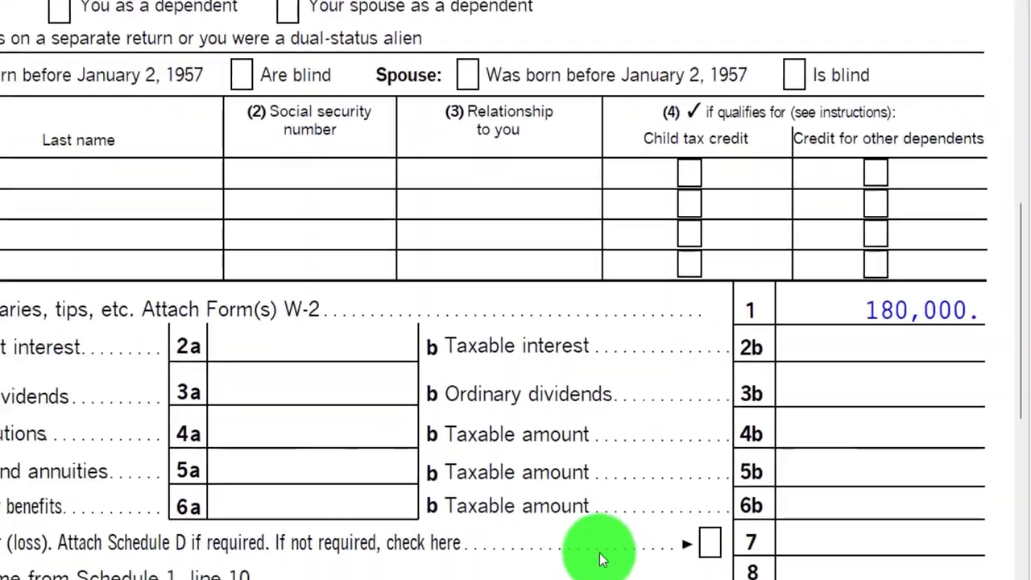
Switch to the tax formula workbook and enter 40,000 as the second W-2 income on the Income F1040 sheet.
{"action": "mouse_move", "coordinate": [658, 573]}
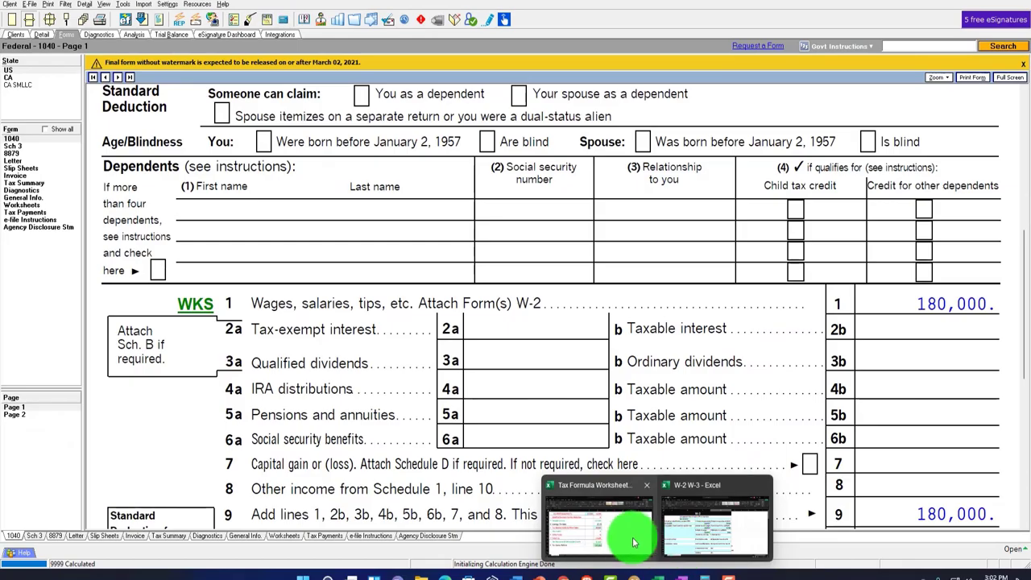
{"action": "left_click", "coordinate": [634, 542]}
{"action": "scroll", "coordinate": [198, 516], "scroll_direction": "up", "scroll_amount": 2}
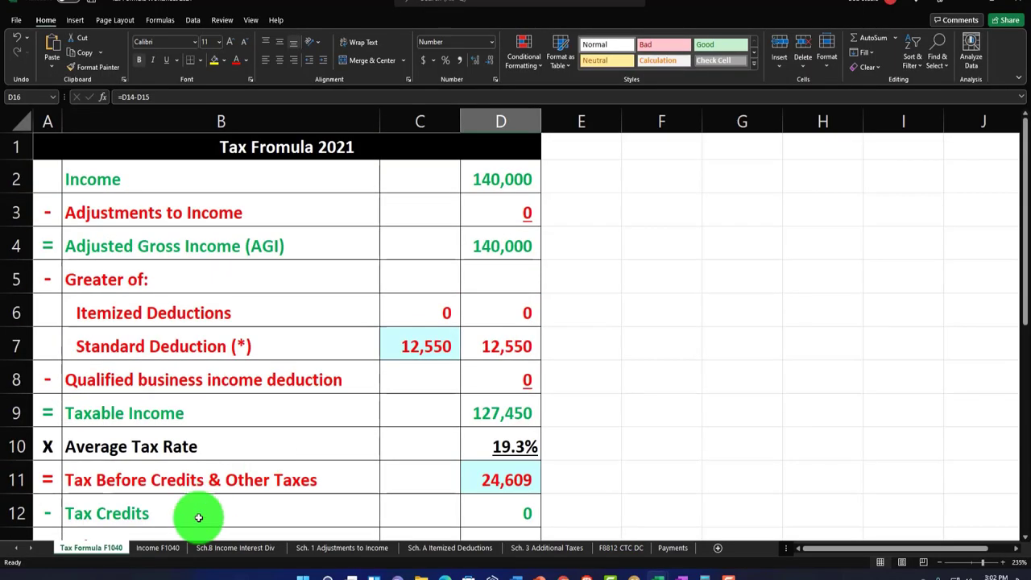
{"action": "left_click", "coordinate": [161, 547]}
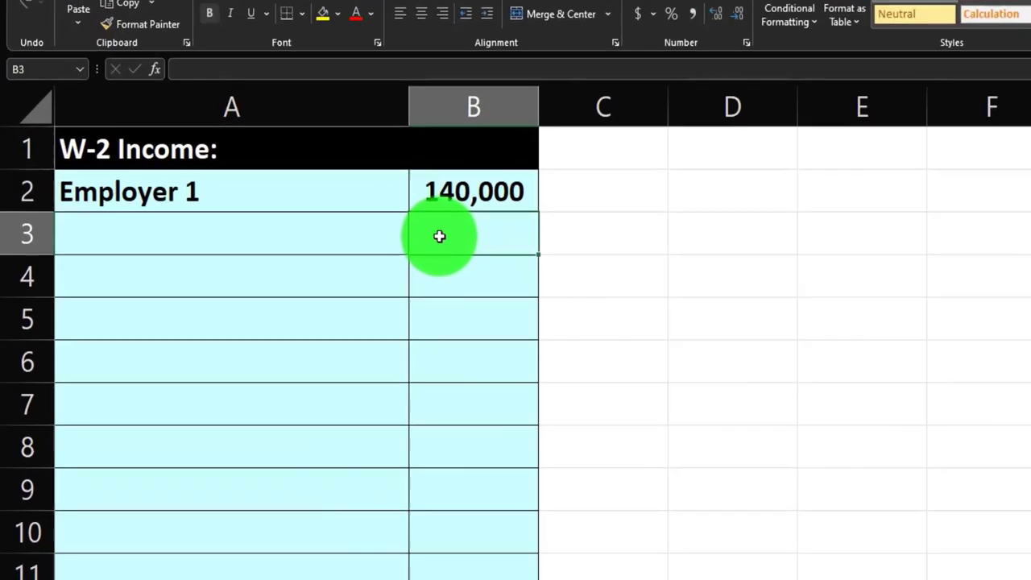
{"action": "type", "text": "40,000"}
{"action": "key", "text": "Return"}
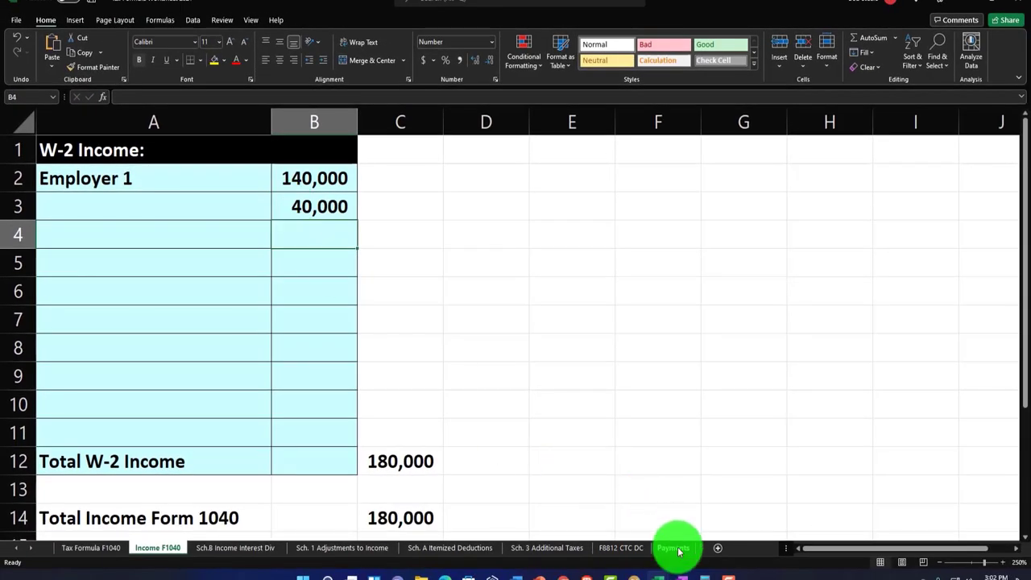
Check Job 2's federal withholding in the W-2 workbook and enter 4,000 as the second W-2 payment on the Payments sheet.
{"action": "left_click", "coordinate": [677, 548]}
{"action": "mouse_move", "coordinate": [658, 573]}
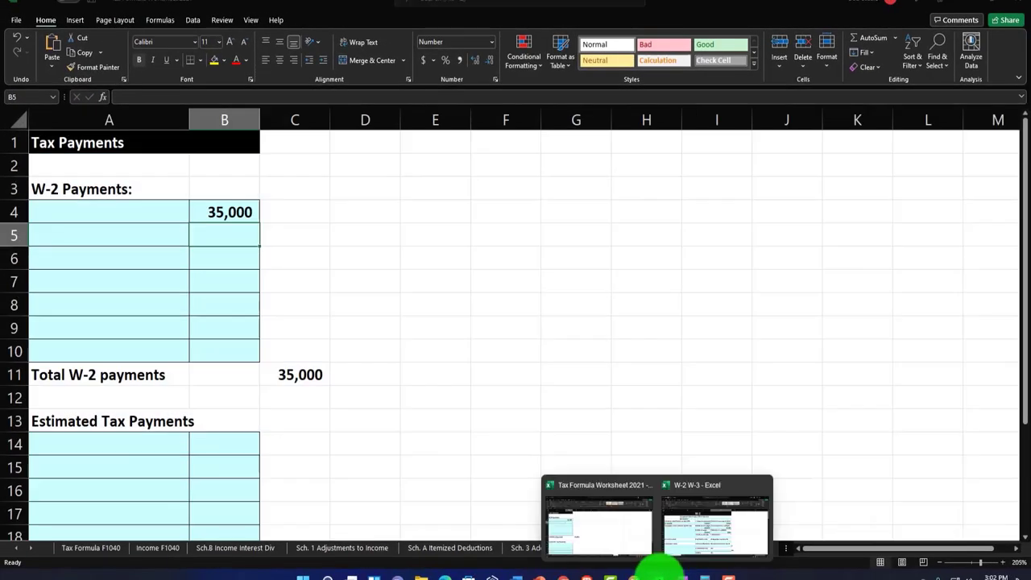
{"action": "left_click", "coordinate": [707, 536]}
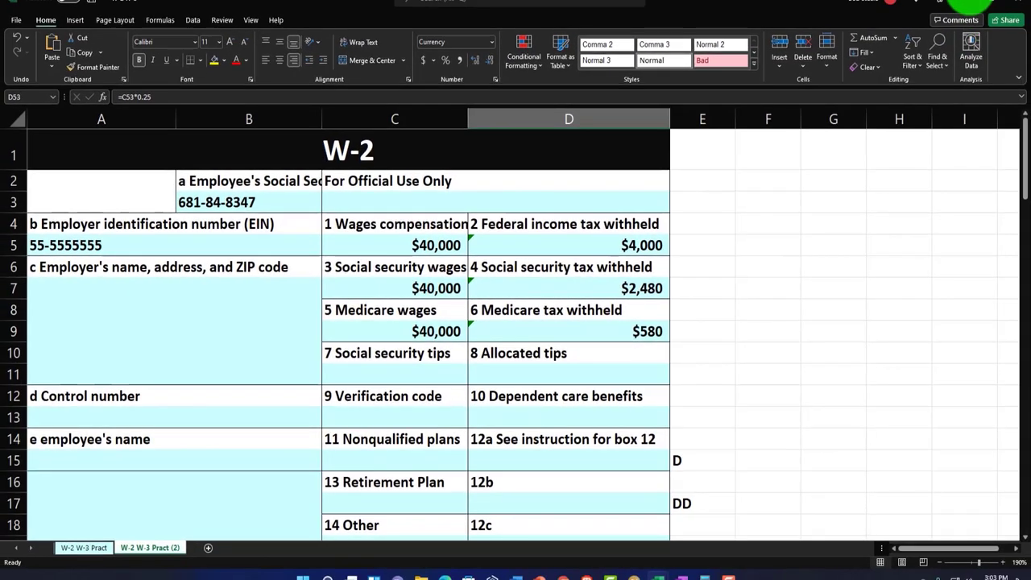
{"action": "key", "text": "alt+Tab"}
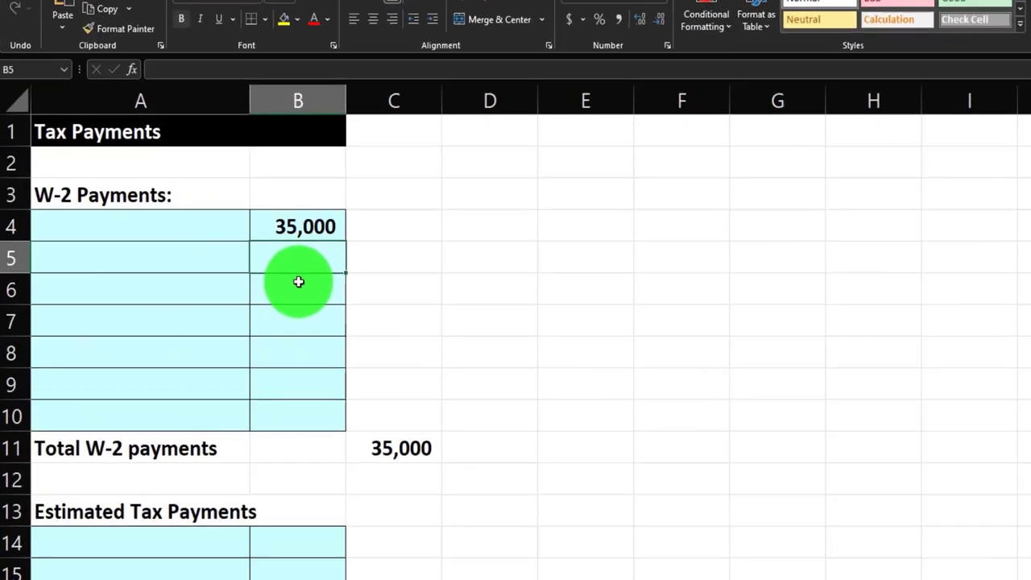
{"action": "type", "text": "4,00"}
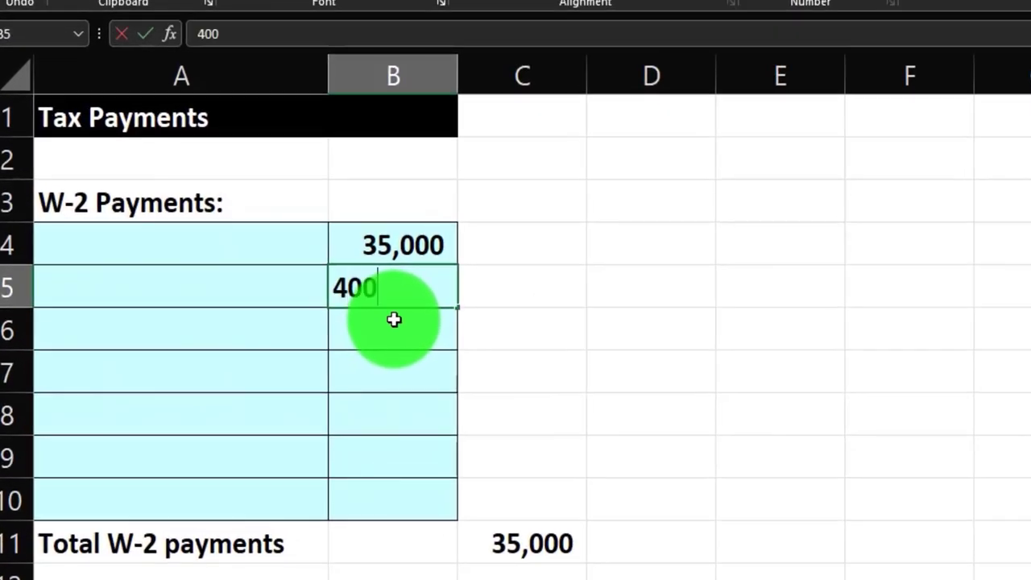
{"action": "type", "text": "0"}
{"action": "key", "text": "Return"}
{"action": "key", "text": "Left"}
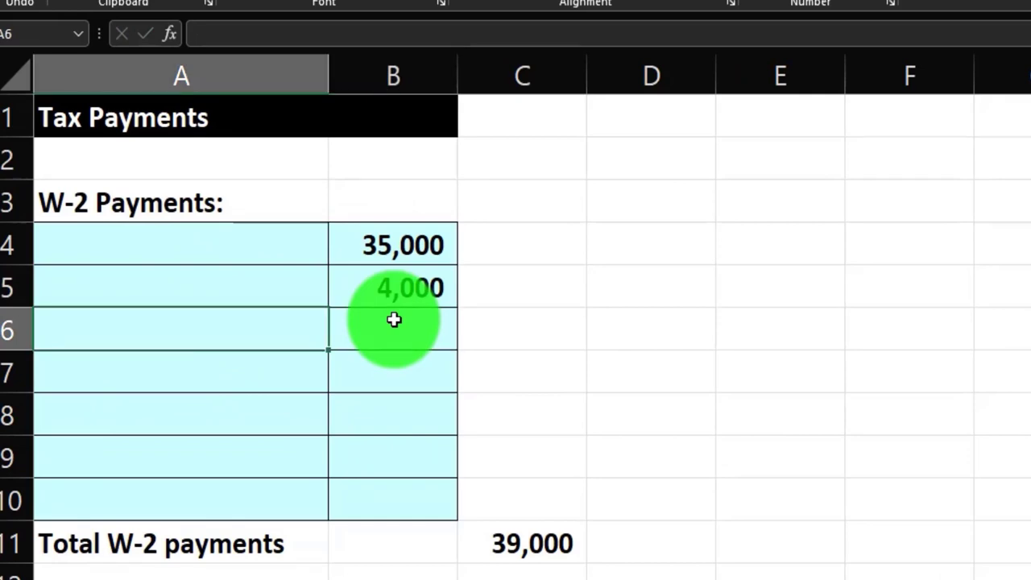
{"action": "key", "text": "Up"}
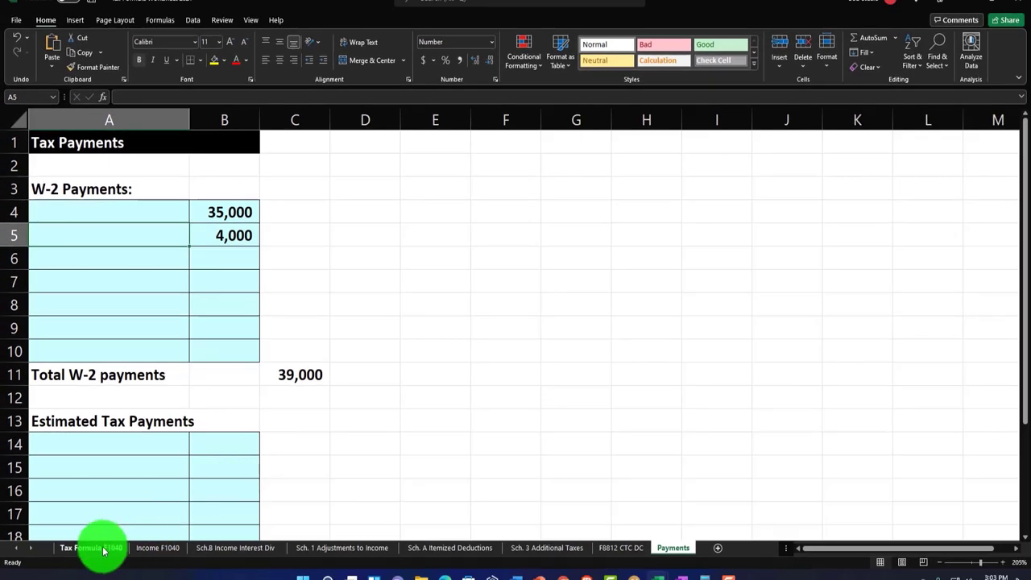
Compare income, standard deduction and taxable income on the Tax Formula F1040 sheet with Lacerte's Form 1040, and find the page 2 tax.
{"action": "left_click", "coordinate": [103, 550]}
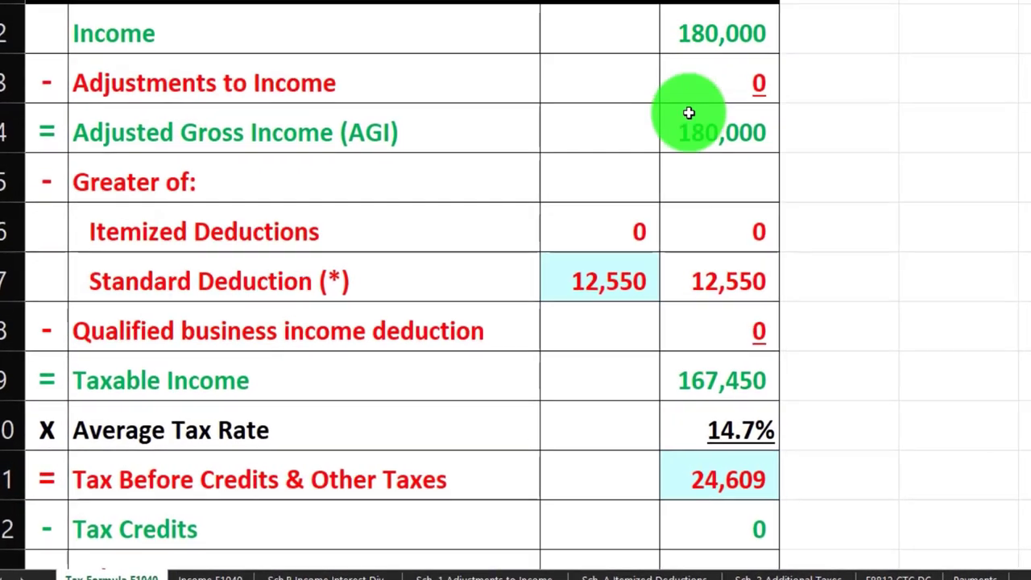
{"action": "left_click", "coordinate": [435, 324]}
{"action": "scroll", "coordinate": [533, 342], "scroll_direction": "down", "scroll_amount": 2}
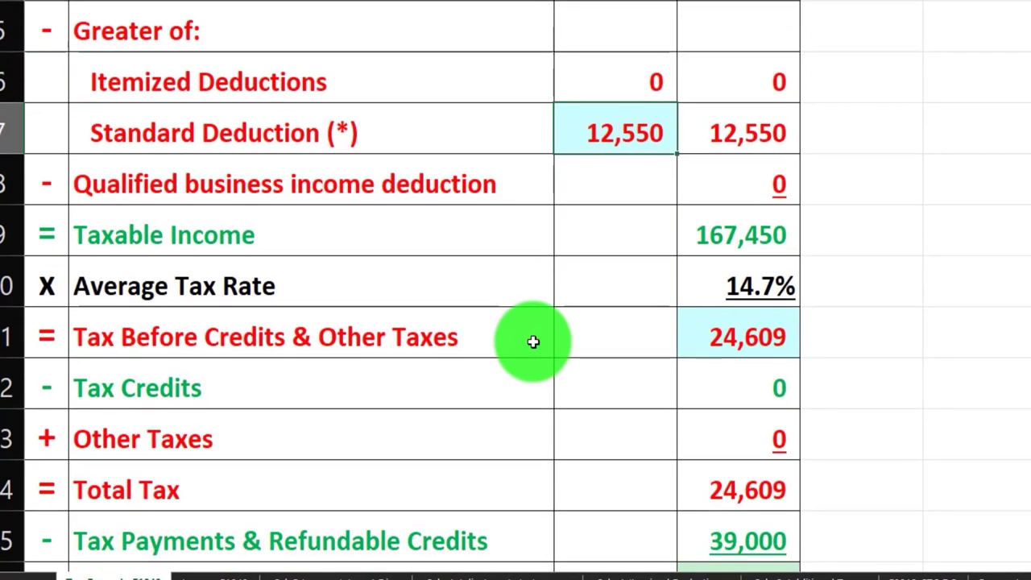
{"action": "left_click", "coordinate": [702, 245]}
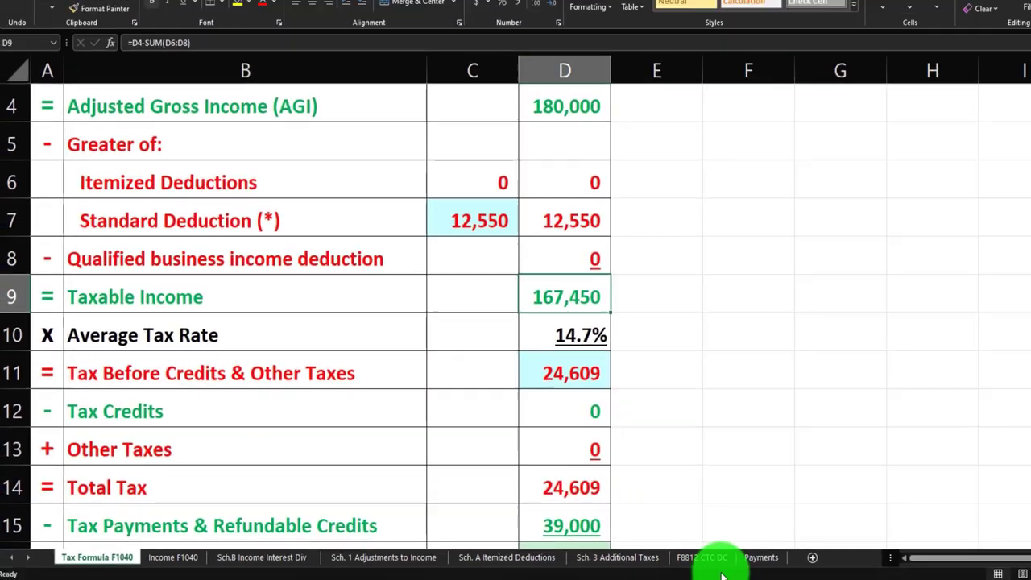
{"action": "mouse_move", "coordinate": [634, 570]}
{"action": "left_click", "coordinate": [648, 507]}
{"action": "scroll", "coordinate": [650, 432], "scroll_direction": "down", "scroll_amount": 5}
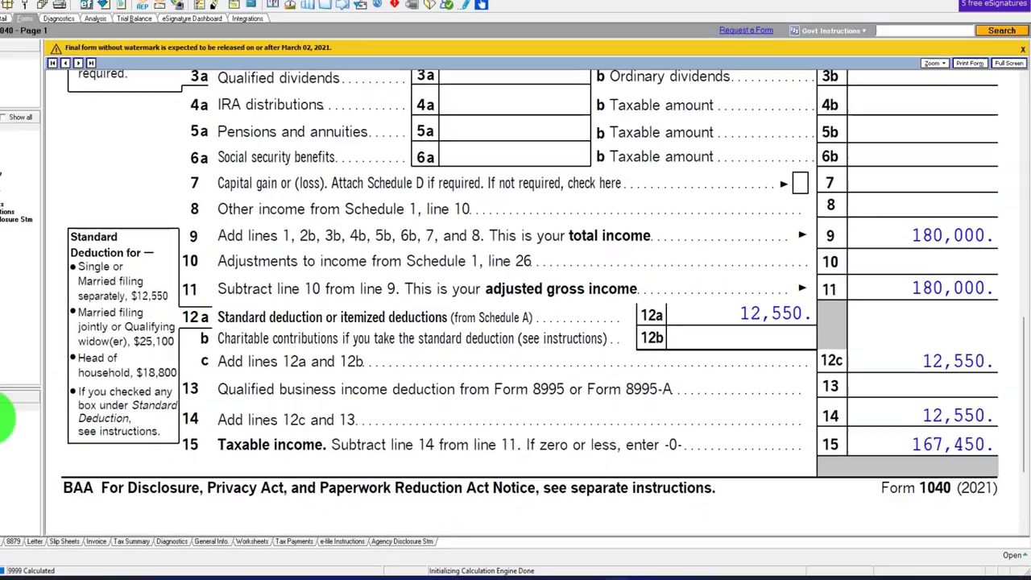
{"action": "scroll", "coordinate": [124, 421], "scroll_direction": "down", "scroll_amount": 10}
{"action": "scroll", "coordinate": [553, 361], "scroll_direction": "up", "scroll_amount": 4}
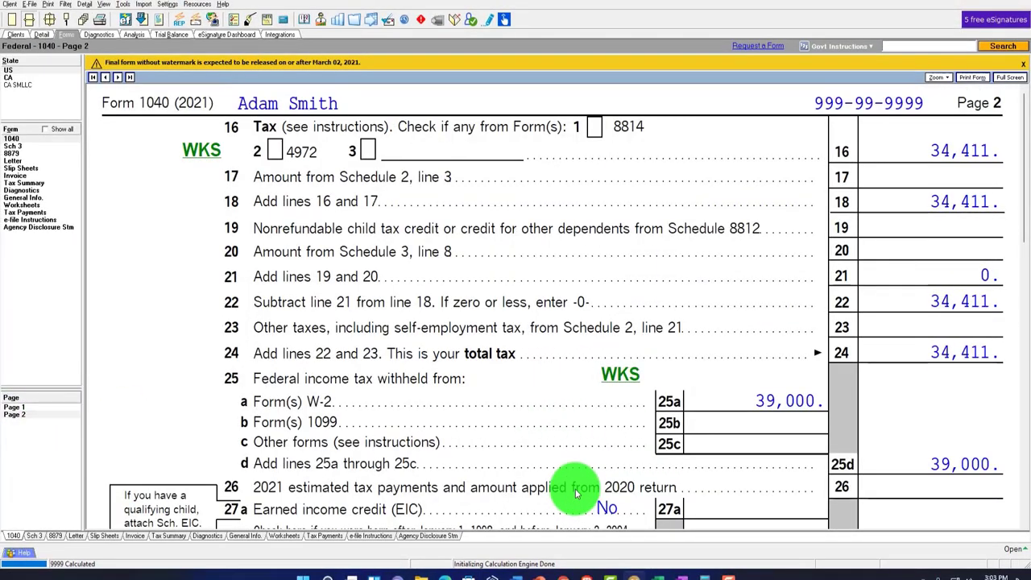
Switch to the tax formula workbook and set Tax Before Credits & Other Taxes to 34411.
{"action": "mouse_move", "coordinate": [654, 569]}
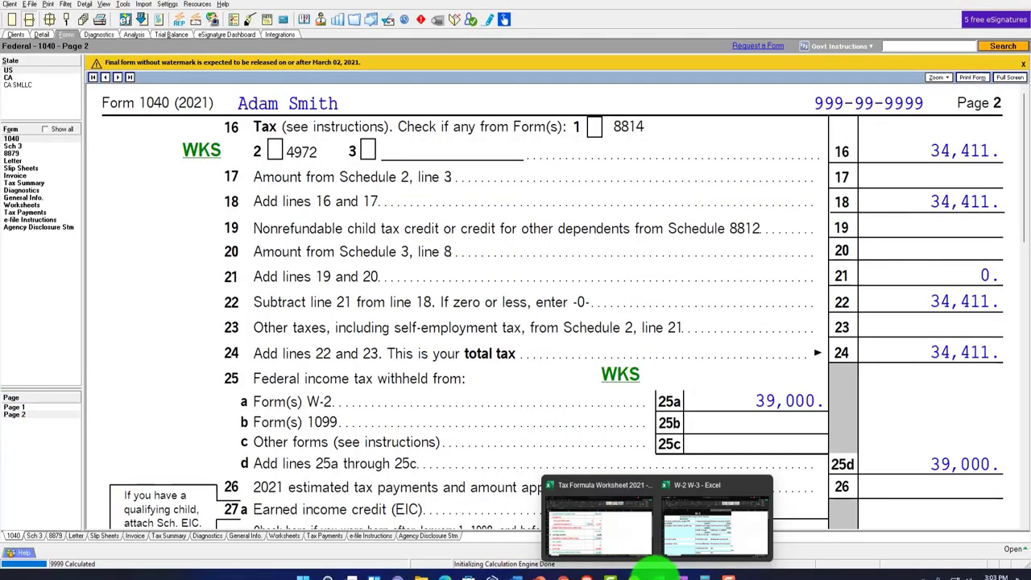
{"action": "left_click", "coordinate": [600, 524]}
{"action": "left_click", "coordinate": [540, 372]}
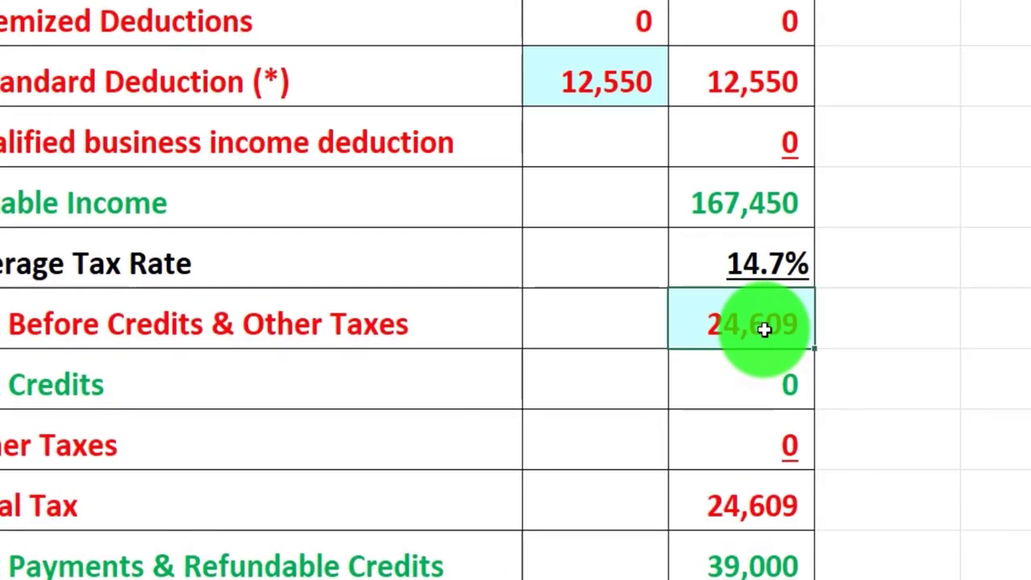
{"action": "type", "text": "34411"}
{"action": "key", "text": "Return"}
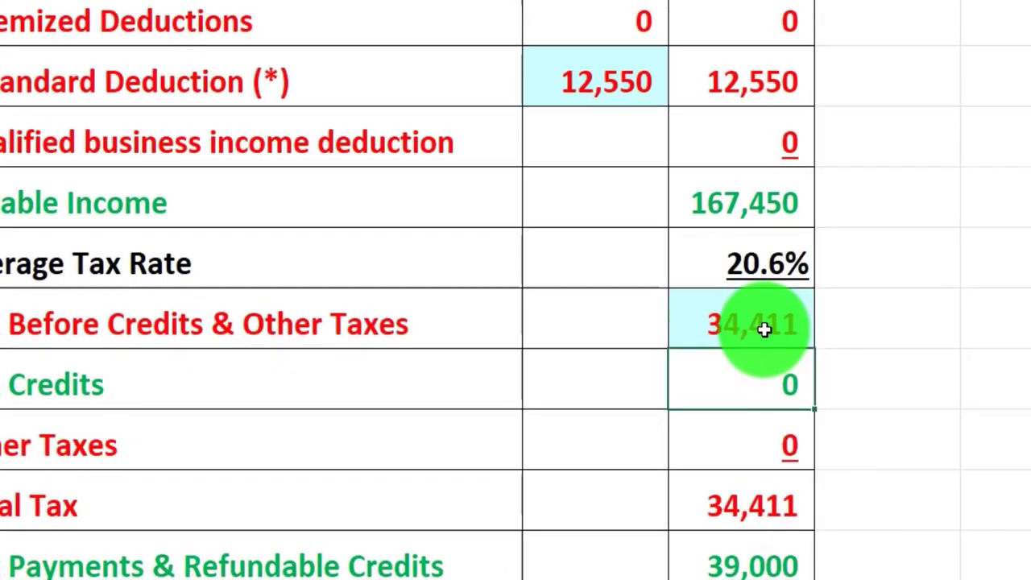
Compare the worksheet's tax payments and refund with the payments and refund lines on Form 1040 page 2 in Lacerte.
{"action": "scroll", "coordinate": [765, 329], "scroll_direction": "down", "scroll_amount": 1}
{"action": "left_click", "coordinate": [721, 387]}
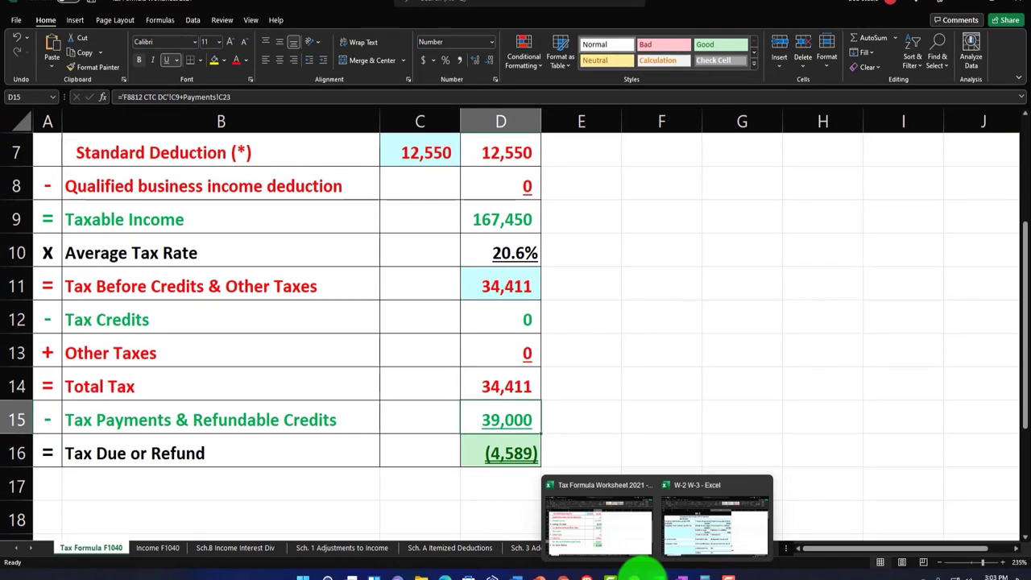
{"action": "left_click", "coordinate": [634, 567]}
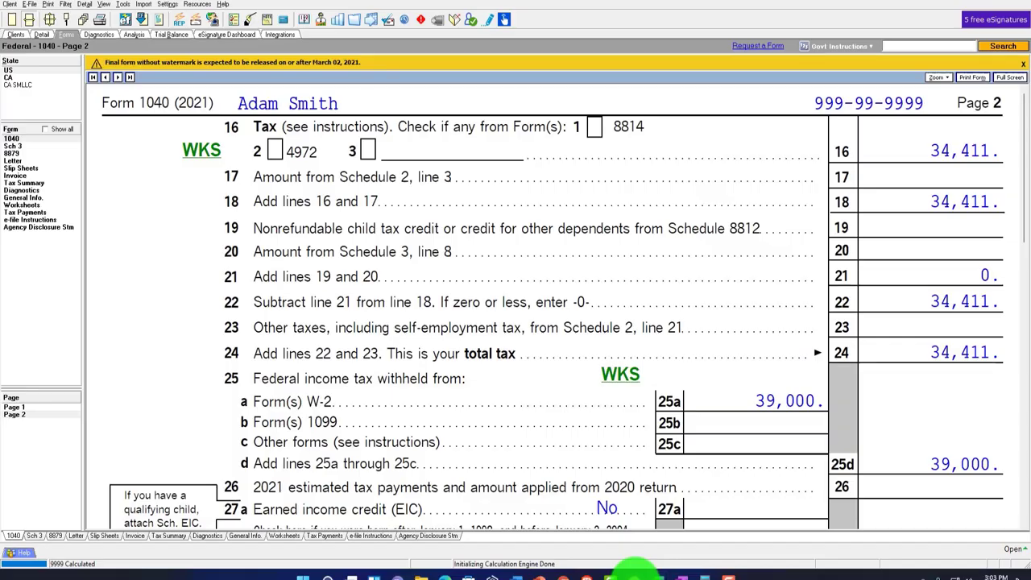
{"action": "scroll", "coordinate": [635, 485], "scroll_direction": "down", "scroll_amount": 5}
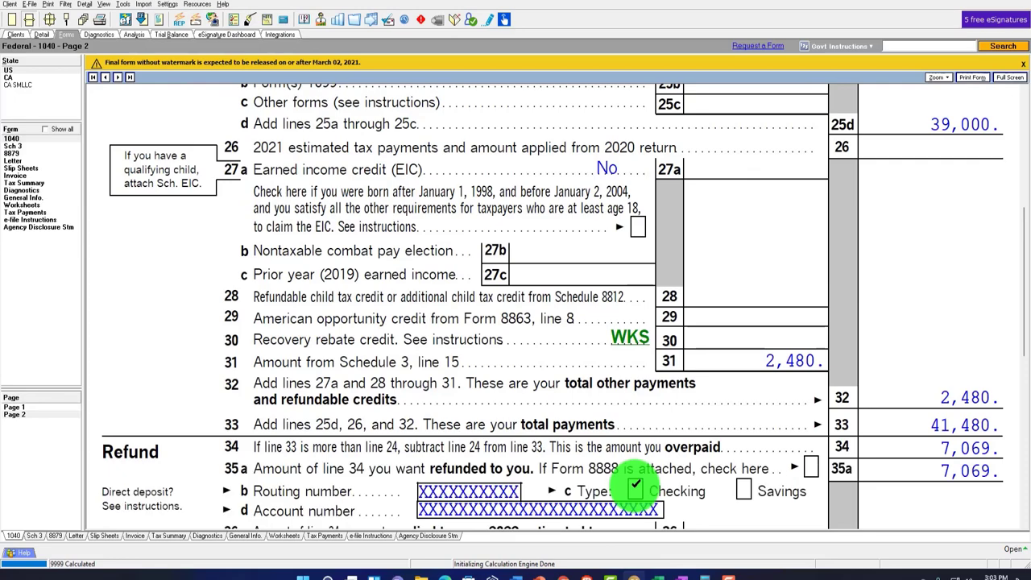
{"action": "scroll", "coordinate": [636, 487], "scroll_direction": "down", "scroll_amount": 3}
{"action": "scroll", "coordinate": [636, 487], "scroll_direction": "up", "scroll_amount": 5}
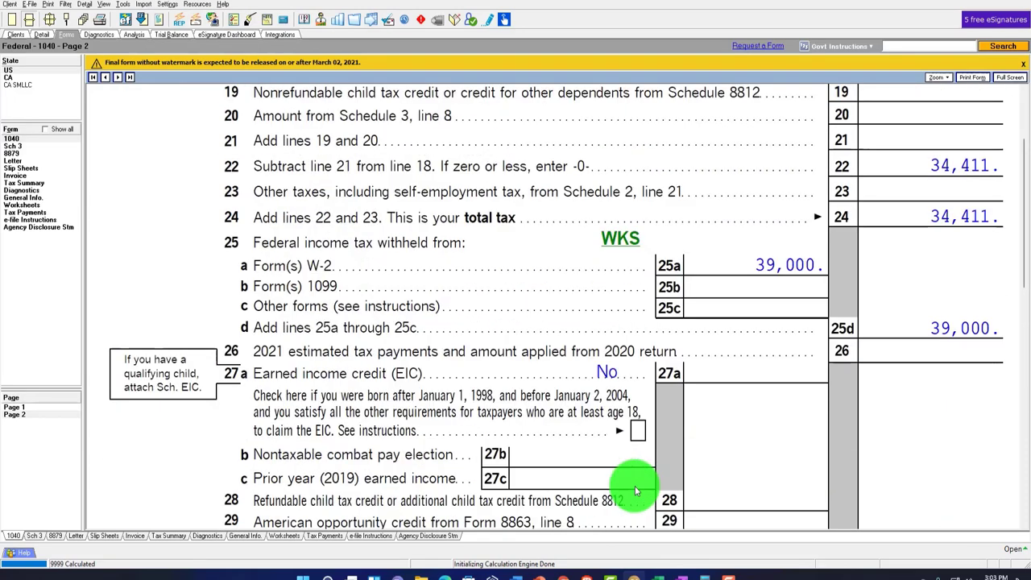
{"action": "scroll", "coordinate": [634, 486], "scroll_direction": "up", "scroll_amount": 3}
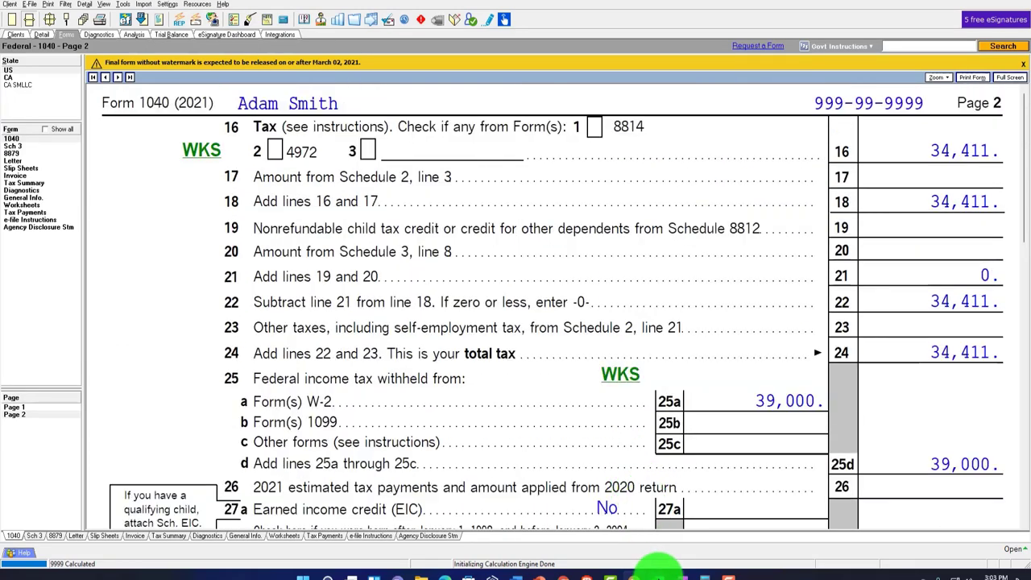
Recheck the worksheet's tax before credits against Form 1040 line 16 and trace the refund difference down to line 31.
{"action": "mouse_move", "coordinate": [659, 565]}
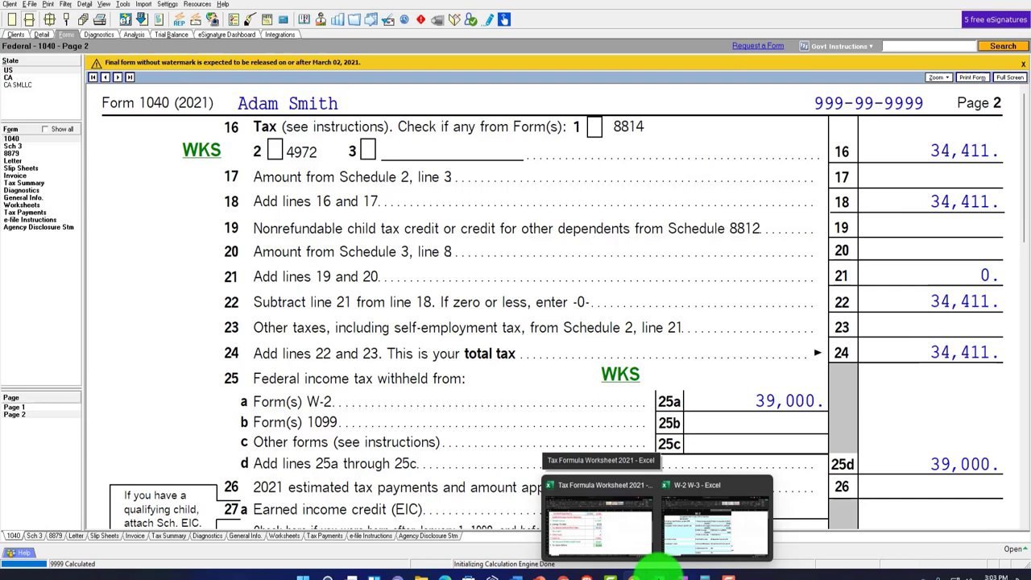
{"action": "left_click", "coordinate": [625, 507]}
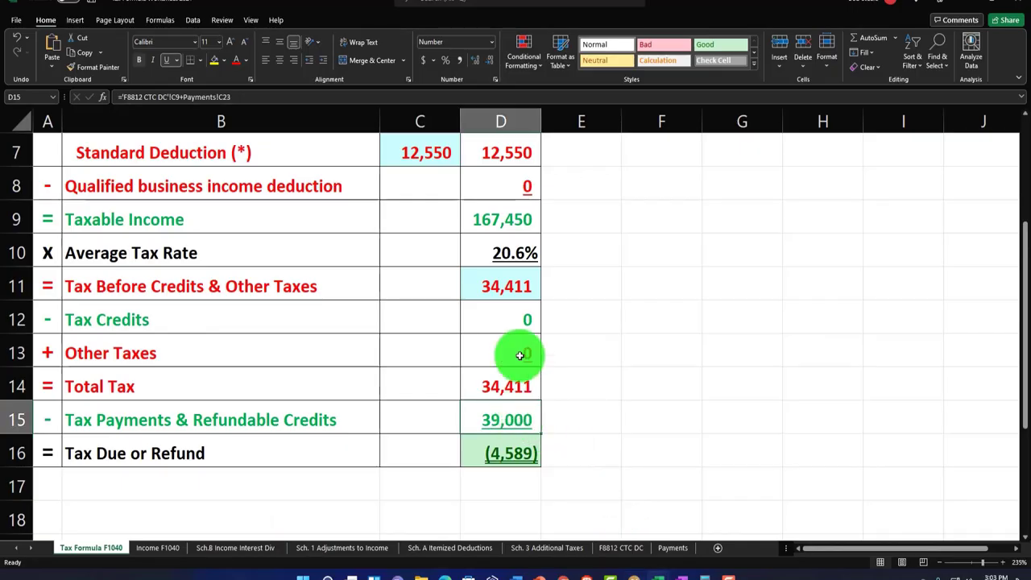
{"action": "left_click", "coordinate": [501, 286]}
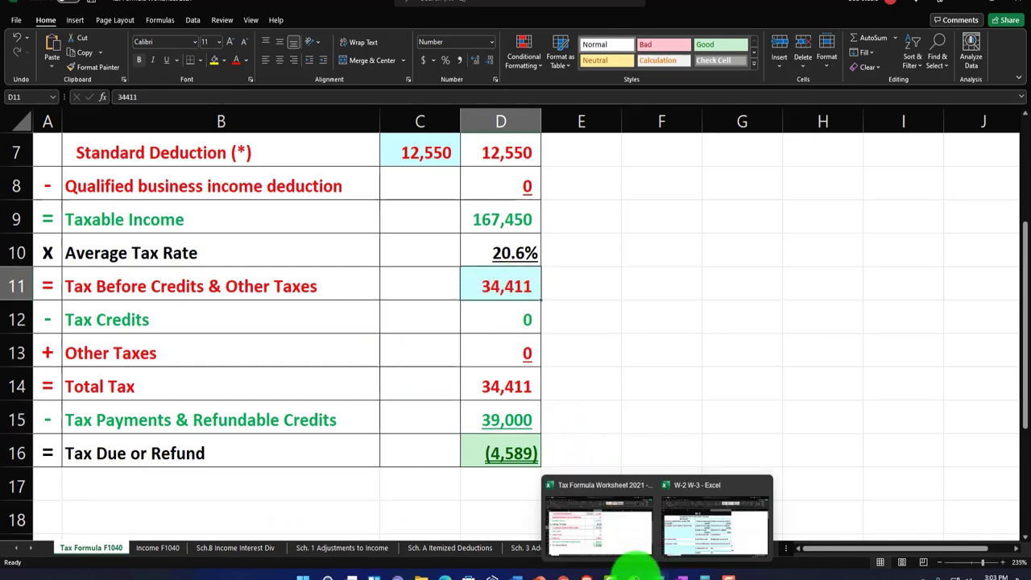
{"action": "left_click", "coordinate": [636, 572]}
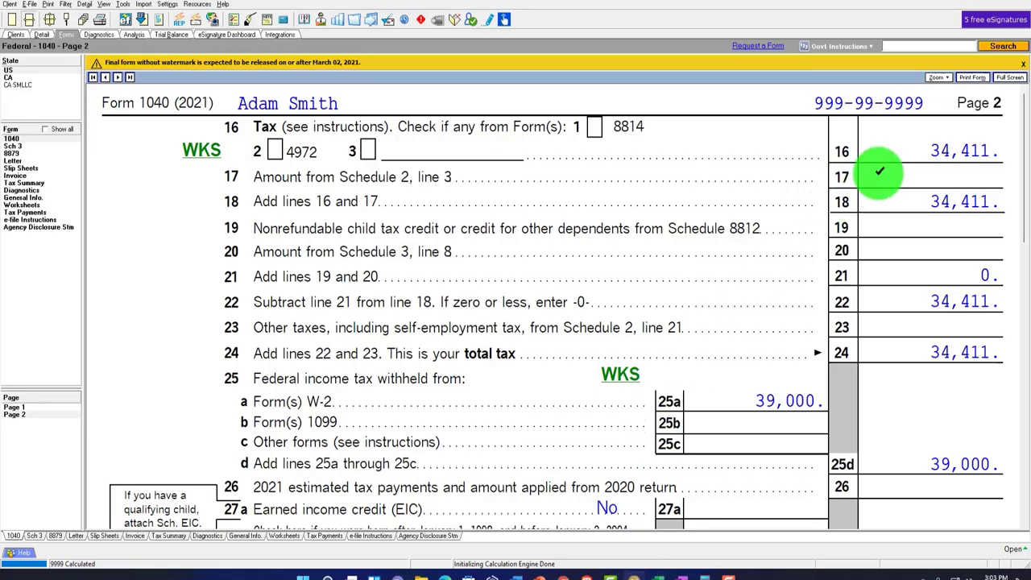
{"action": "scroll", "coordinate": [877, 184], "scroll_direction": "down", "scroll_amount": 3}
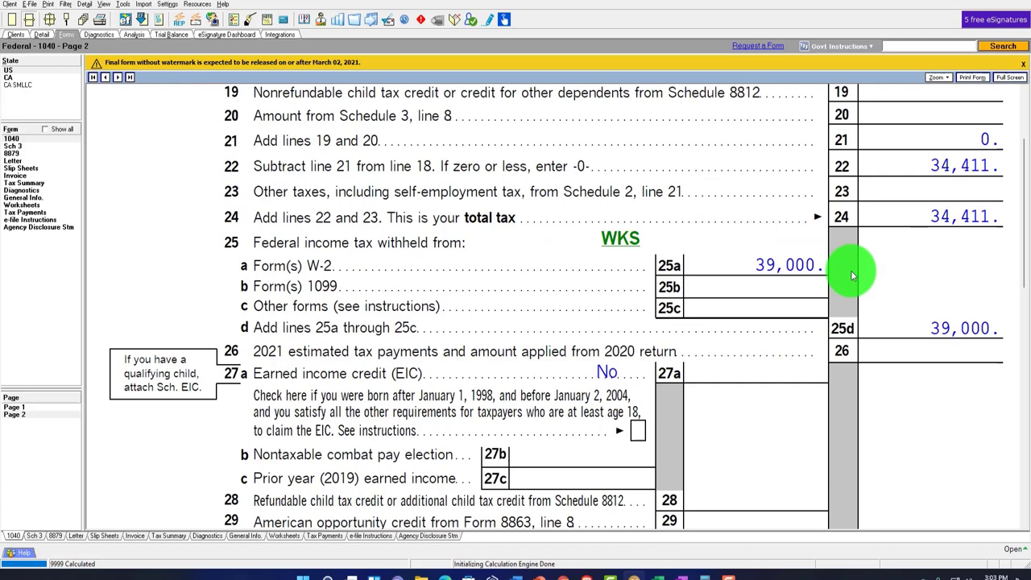
{"action": "scroll", "coordinate": [851, 270], "scroll_direction": "down", "scroll_amount": 4}
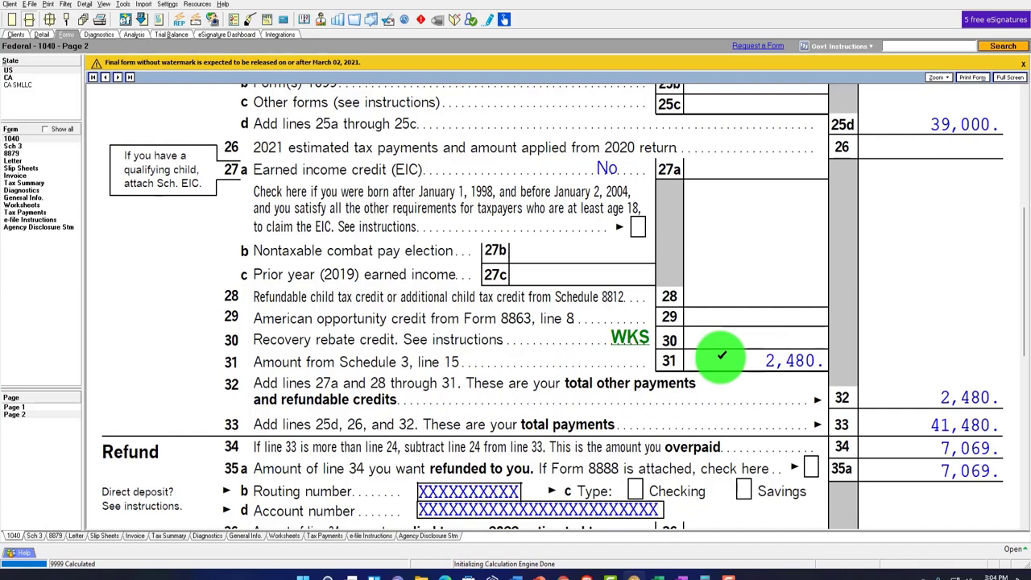
Open Schedule 3 in Lacerte and examine page 2 for the source of the line 15 amount.
{"action": "left_click", "coordinate": [17, 147]}
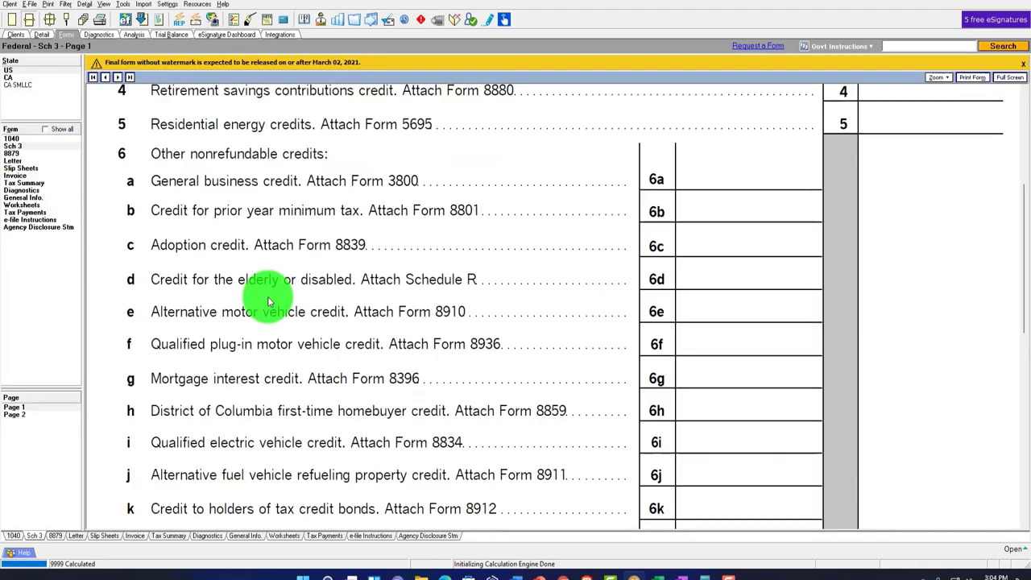
{"action": "scroll", "coordinate": [423, 373], "scroll_direction": "down", "scroll_amount": 3}
{"action": "scroll", "coordinate": [423, 373], "scroll_direction": "up", "scroll_amount": 6}
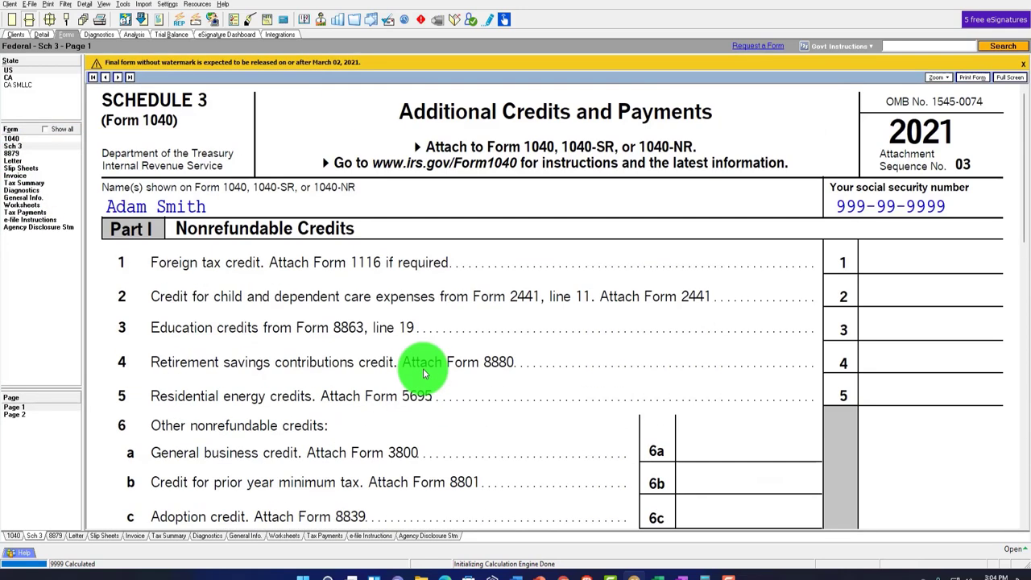
{"action": "left_click", "coordinate": [28, 416]}
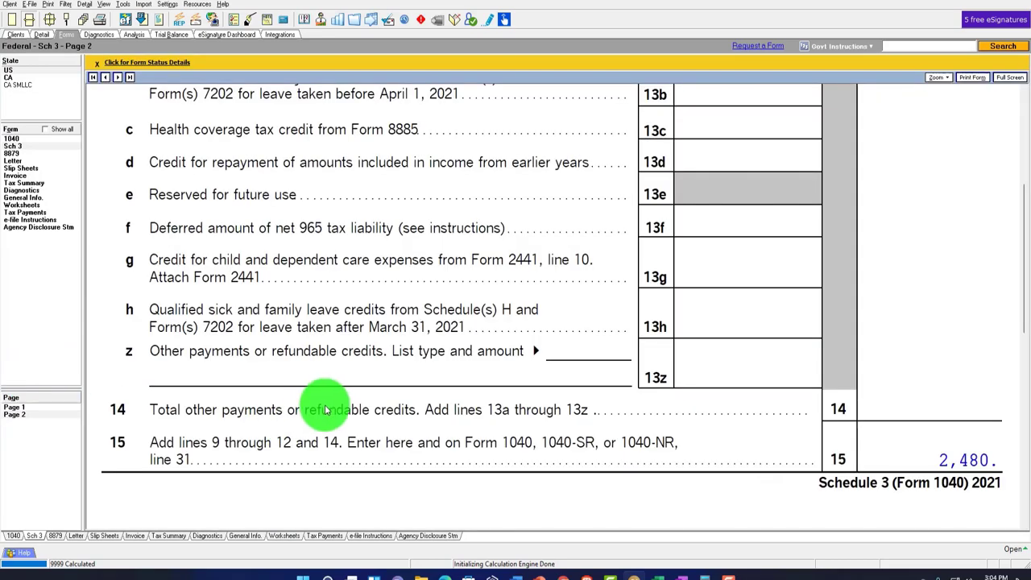
{"action": "scroll", "coordinate": [391, 403], "scroll_direction": "up", "scroll_amount": 5}
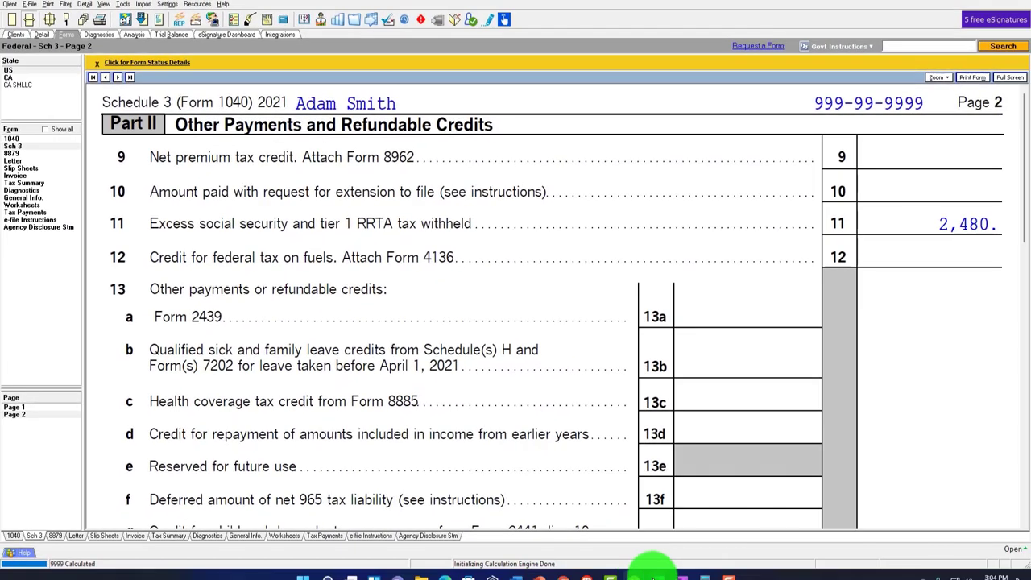
Review the social security tax withheld on both W-2s in the W-2 workbook, then return to Form 1040 page 2 in Lacerte.
{"action": "mouse_move", "coordinate": [648, 573]}
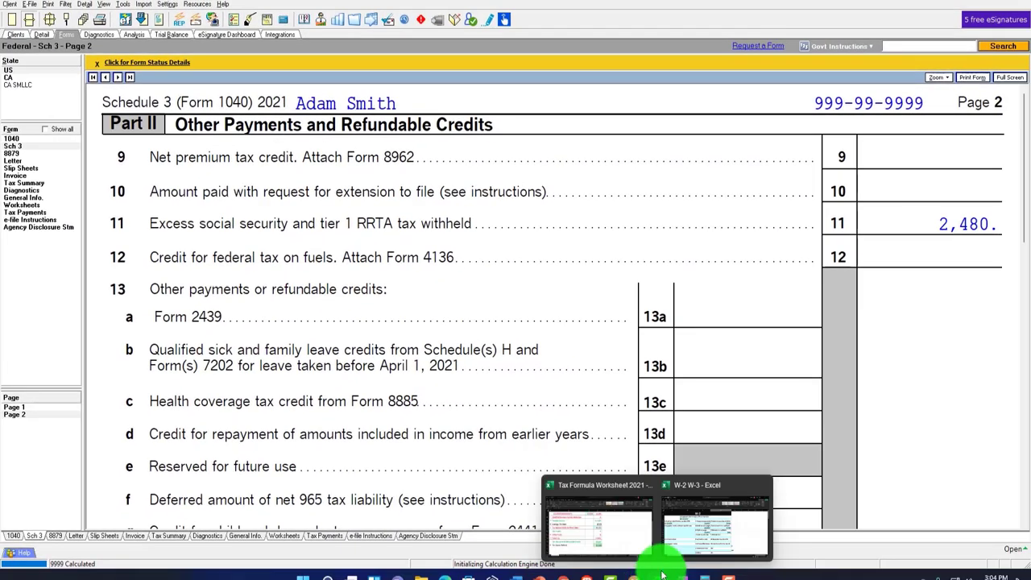
{"action": "left_click", "coordinate": [682, 478]}
{"action": "scroll", "coordinate": [668, 437], "scroll_direction": "down", "scroll_amount": 16}
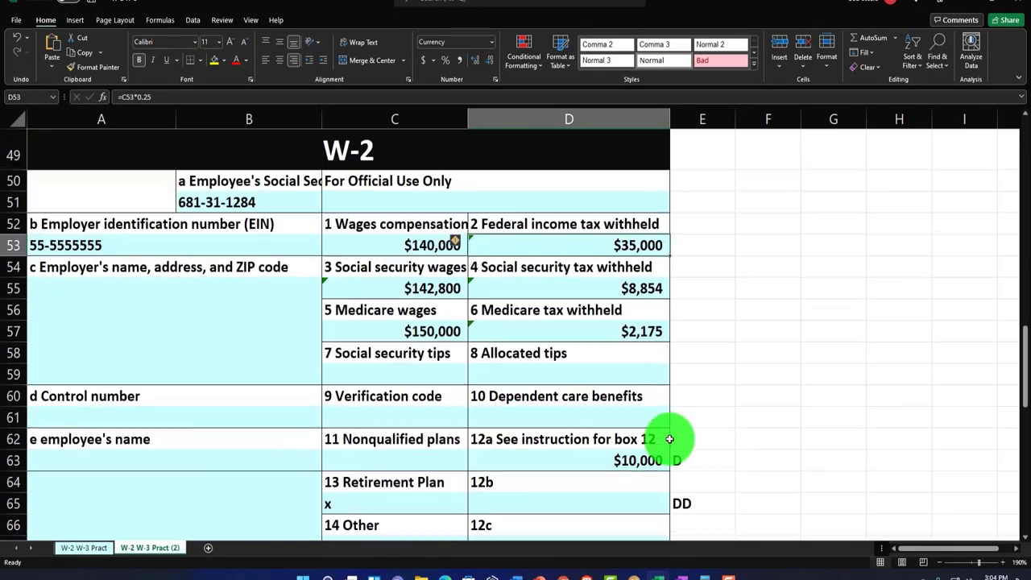
{"action": "scroll", "coordinate": [669, 438], "scroll_direction": "down", "scroll_amount": 8}
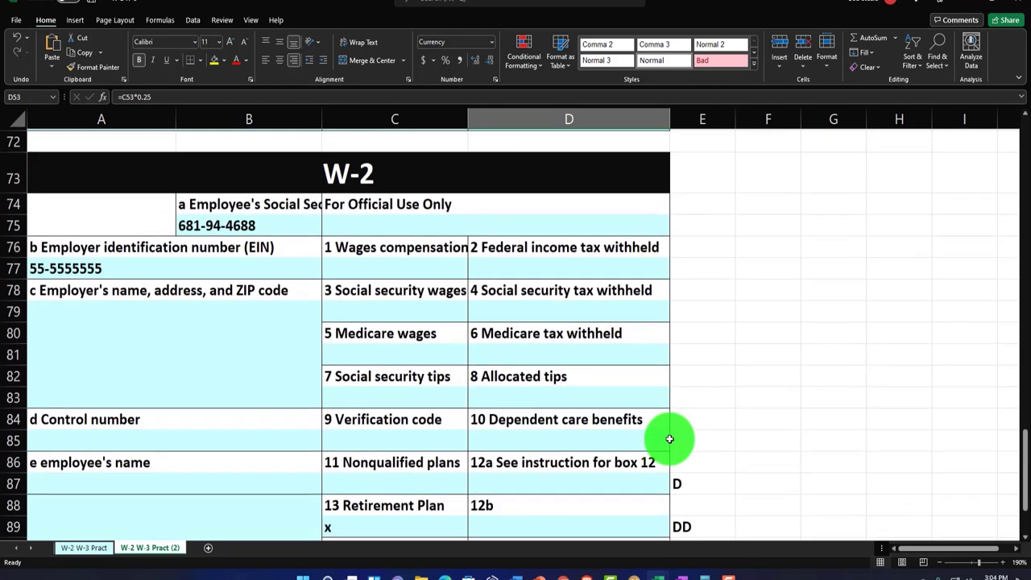
{"action": "scroll", "coordinate": [670, 438], "scroll_direction": "down", "scroll_amount": 1}
{"action": "scroll", "coordinate": [669, 438], "scroll_direction": "up", "scroll_amount": 8}
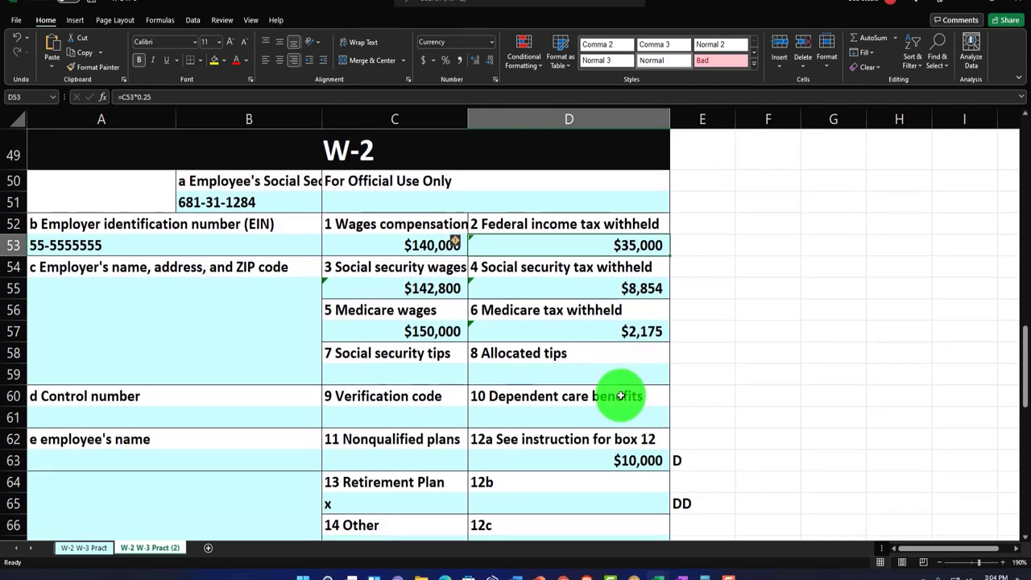
{"action": "scroll", "coordinate": [613, 449], "scroll_direction": "up", "scroll_amount": 16}
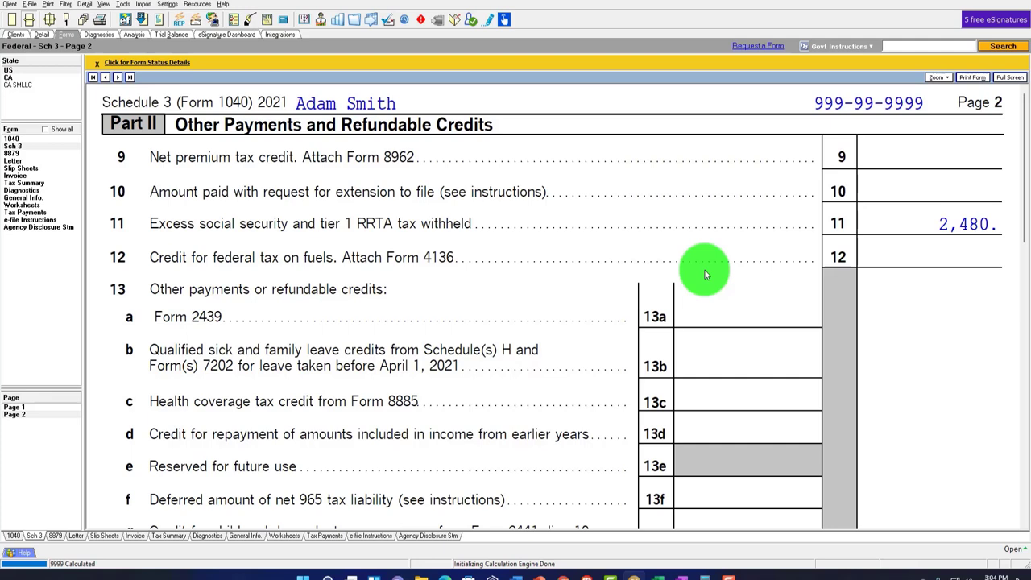
{"action": "key", "text": "Escape"}
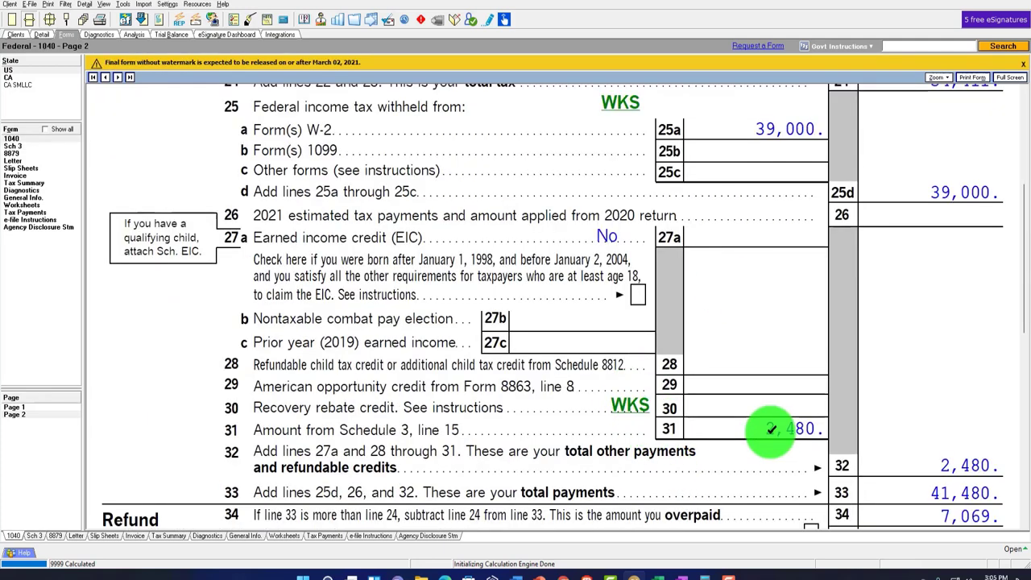
Switch to the tax formula workbook in Excel and examine the W-2 and estimated tax payment sections of the Payments sheet.
{"action": "mouse_move", "coordinate": [656, 573]}
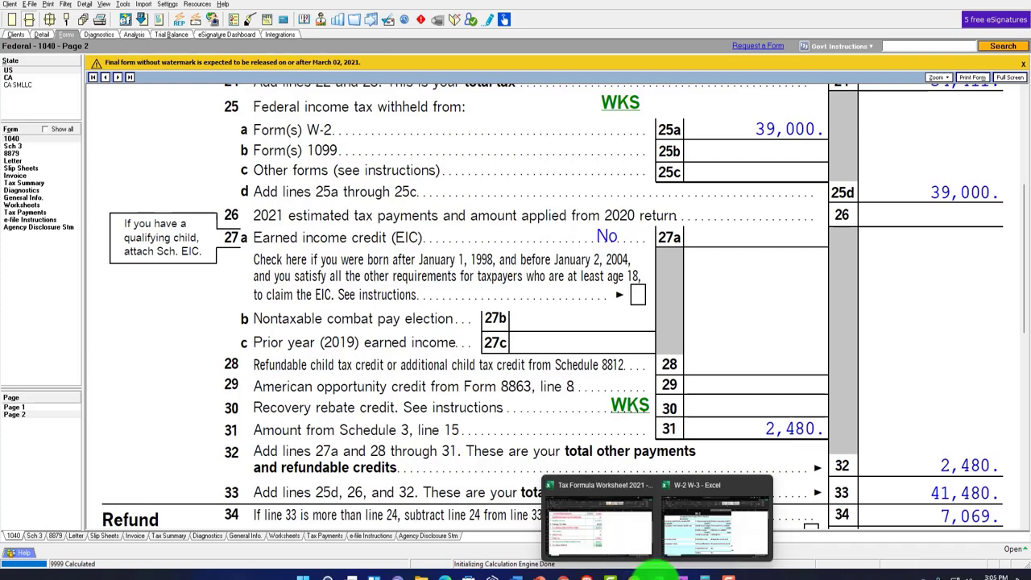
{"action": "left_click", "coordinate": [690, 528]}
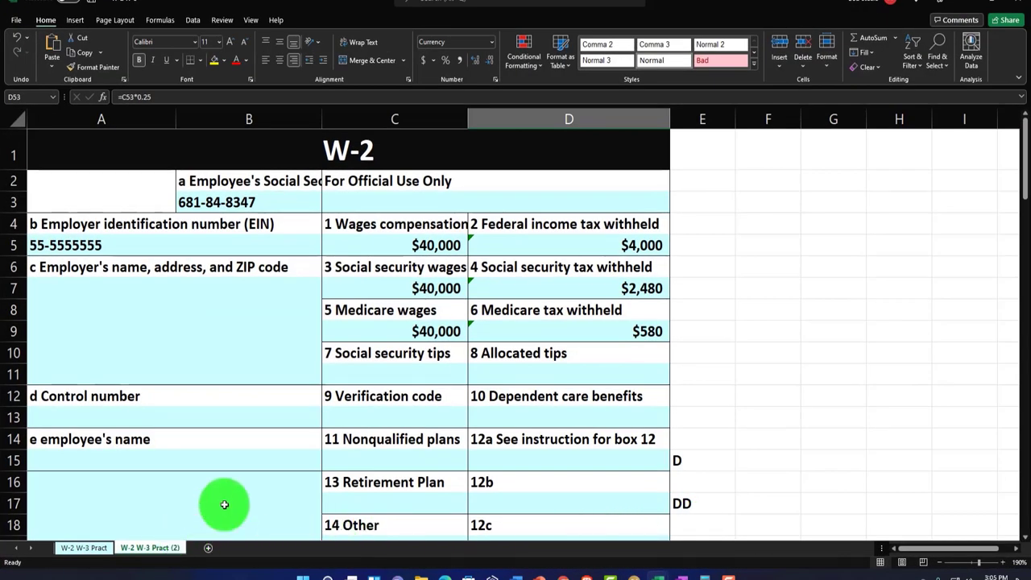
{"action": "mouse_move", "coordinate": [655, 569]}
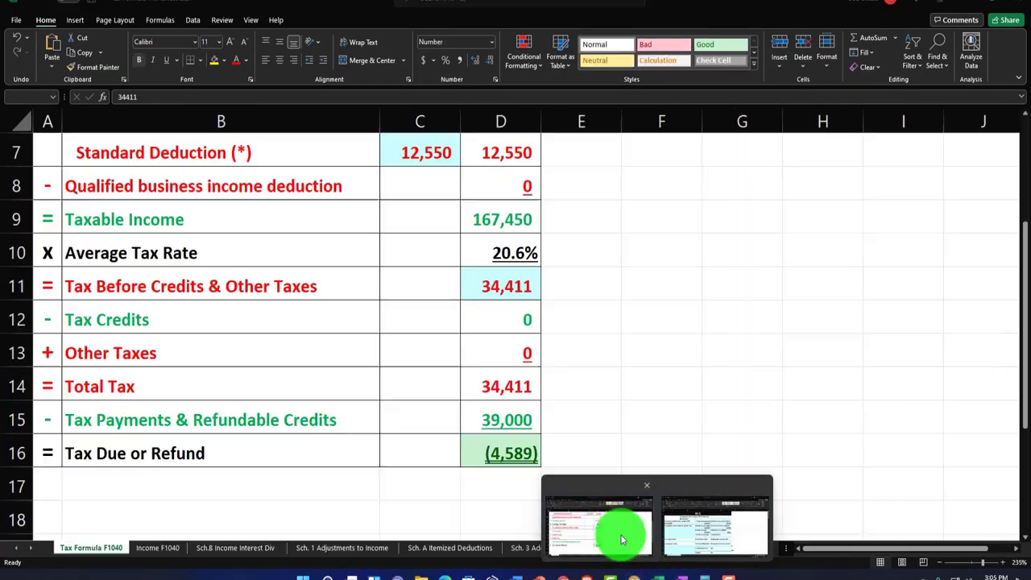
{"action": "left_click", "coordinate": [614, 532]}
{"action": "left_click", "coordinate": [670, 548]}
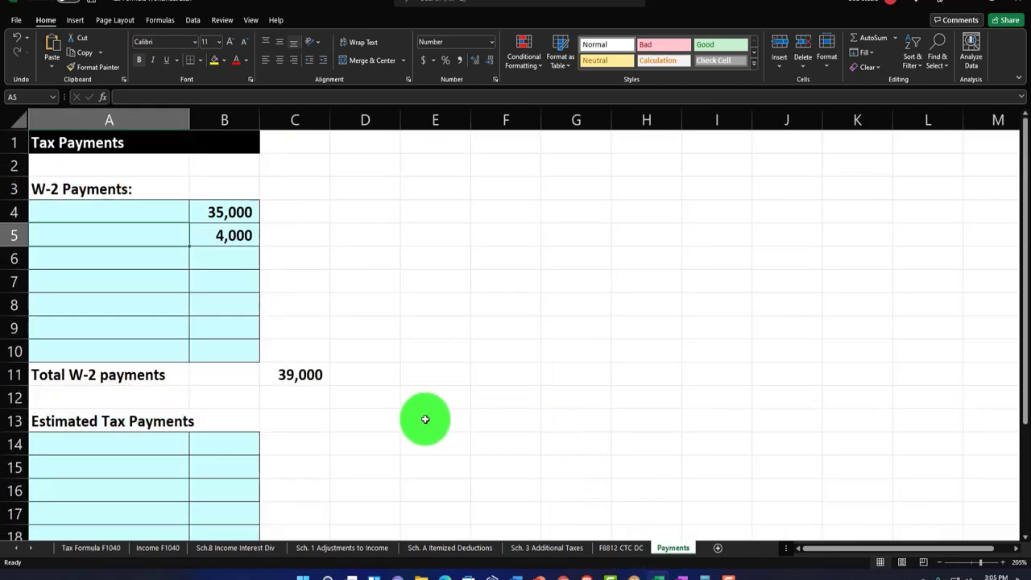
{"action": "scroll", "coordinate": [424, 416], "scroll_direction": "down", "scroll_amount": 3}
{"action": "scroll", "coordinate": [424, 417], "scroll_direction": "up", "scroll_amount": 3}
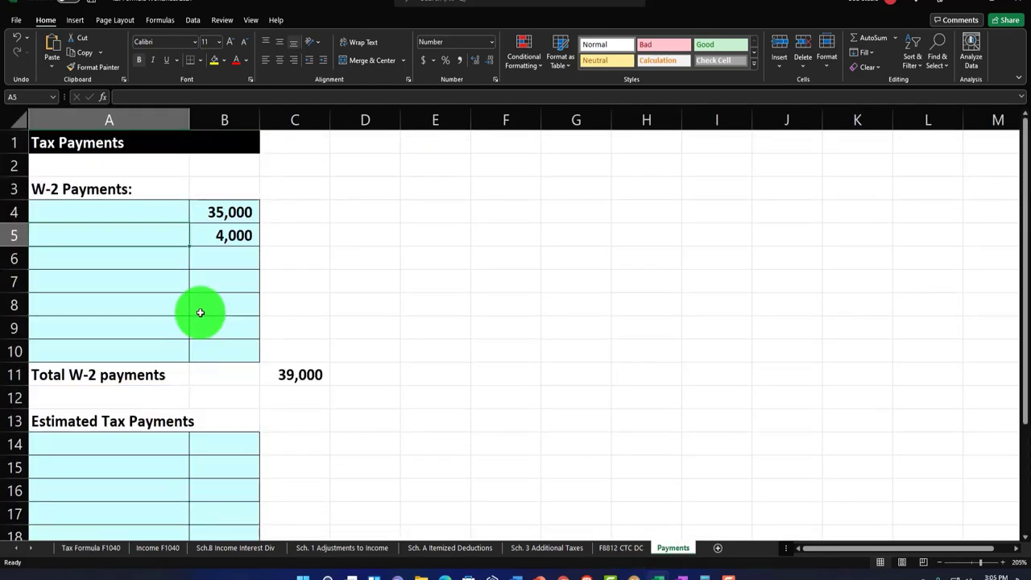
{"action": "scroll", "coordinate": [200, 292], "scroll_direction": "down", "scroll_amount": 4}
{"action": "scroll", "coordinate": [249, 373], "scroll_direction": "up", "scroll_amount": 4}
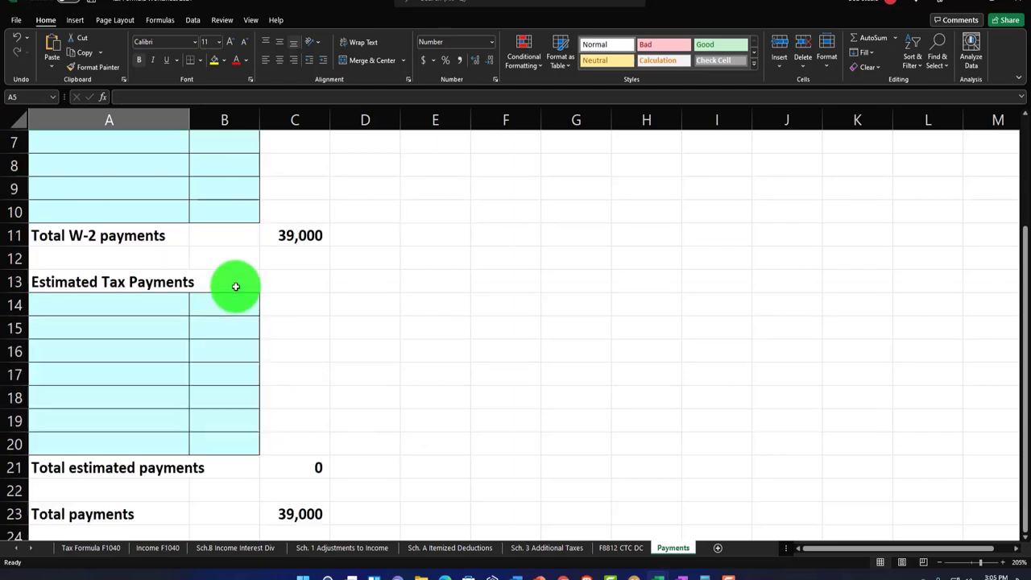
{"action": "left_click", "coordinate": [227, 278]}
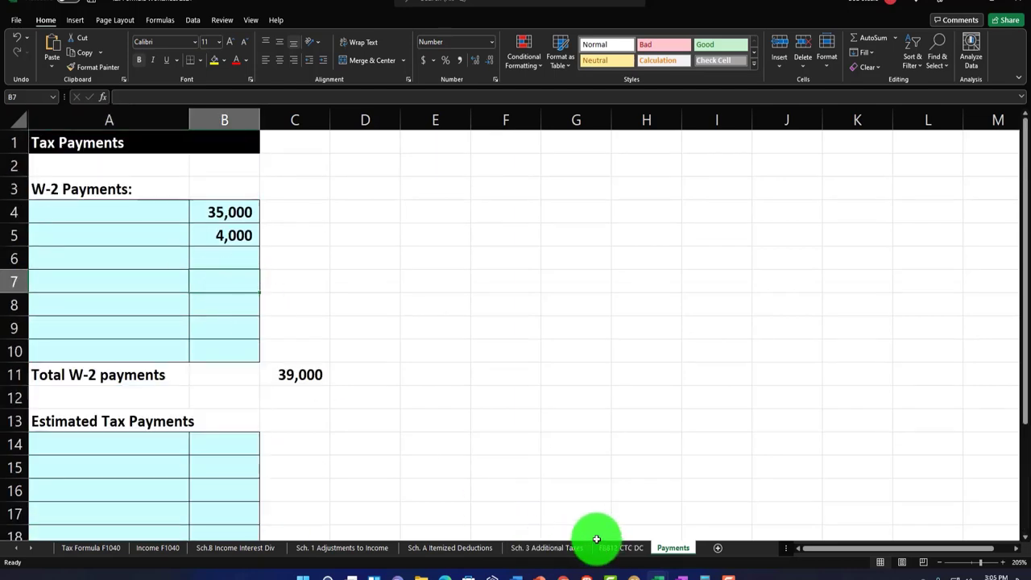
{"action": "scroll", "coordinate": [540, 476], "scroll_direction": "down", "scroll_amount": 4}
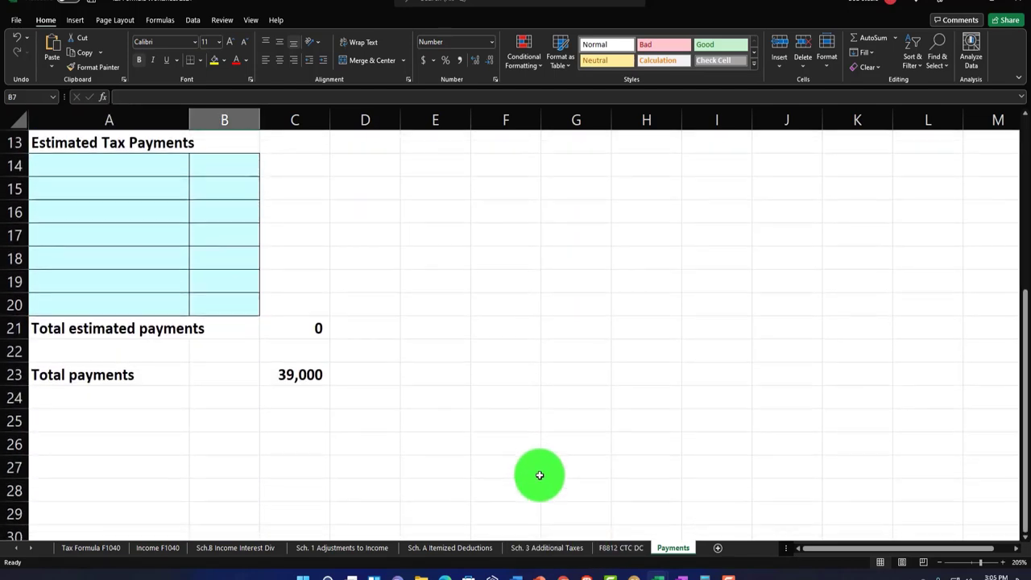
Move the Total payments row down to row 26 and add an Excess social security line with 2,480 in C23.
{"action": "left_click", "coordinate": [185, 378]}
{"action": "left_click_drag", "start_coordinate": [216, 382], "coordinate": [315, 386]}
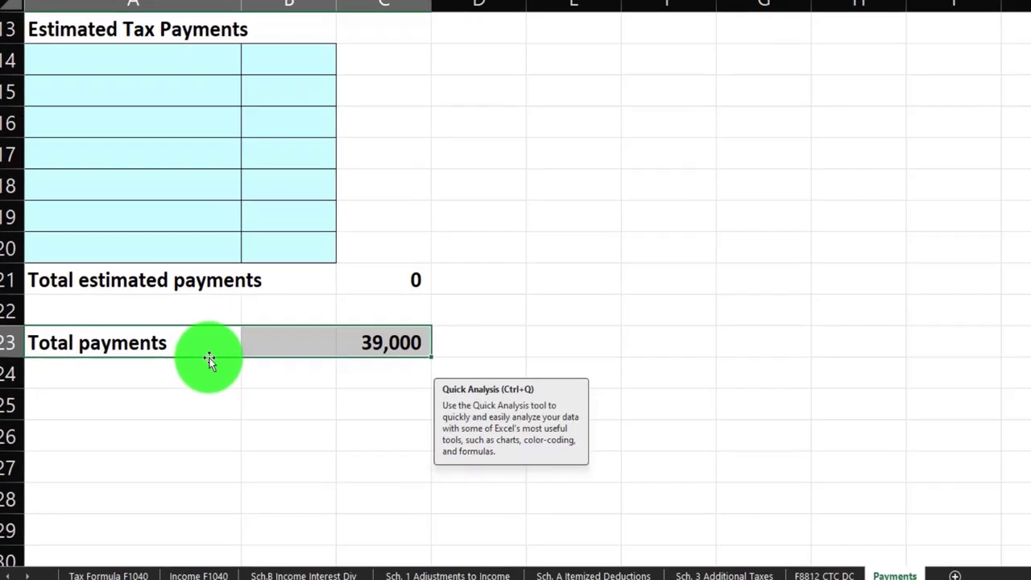
{"action": "left_click_drag", "start_coordinate": [165, 387], "coordinate": [160, 454]}
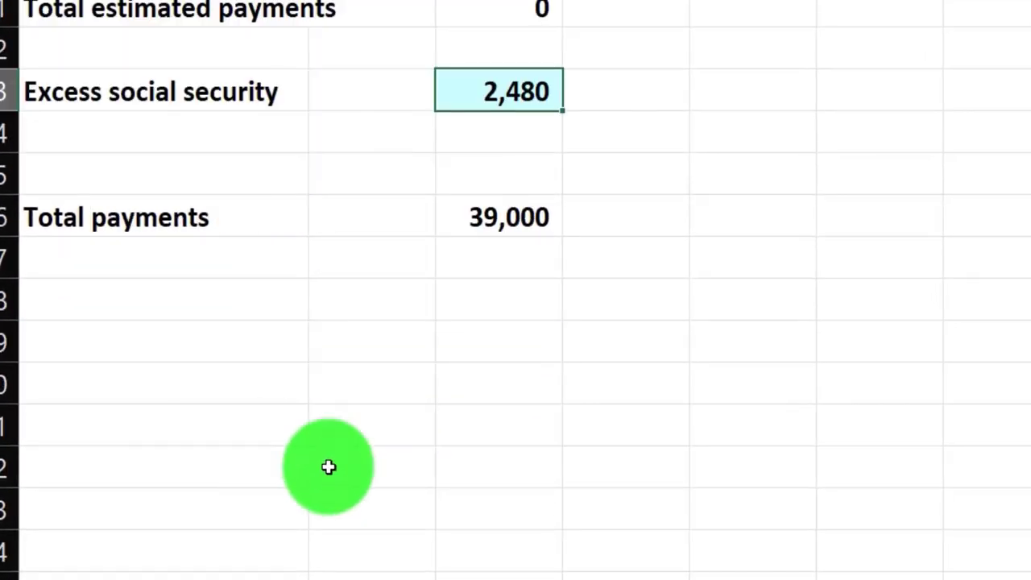
Extend the Total payments formula to =SUM(C10:C23) so it includes the excess social security amount.
{"action": "scroll", "coordinate": [232, 334], "scroll_direction": "up", "scroll_amount": 1}
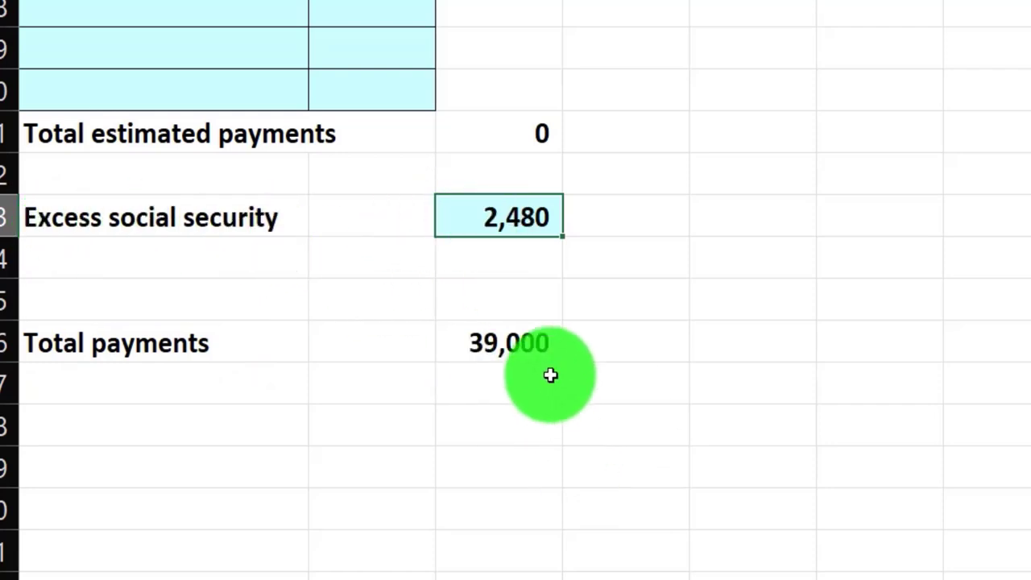
{"action": "double_click", "coordinate": [521, 347]}
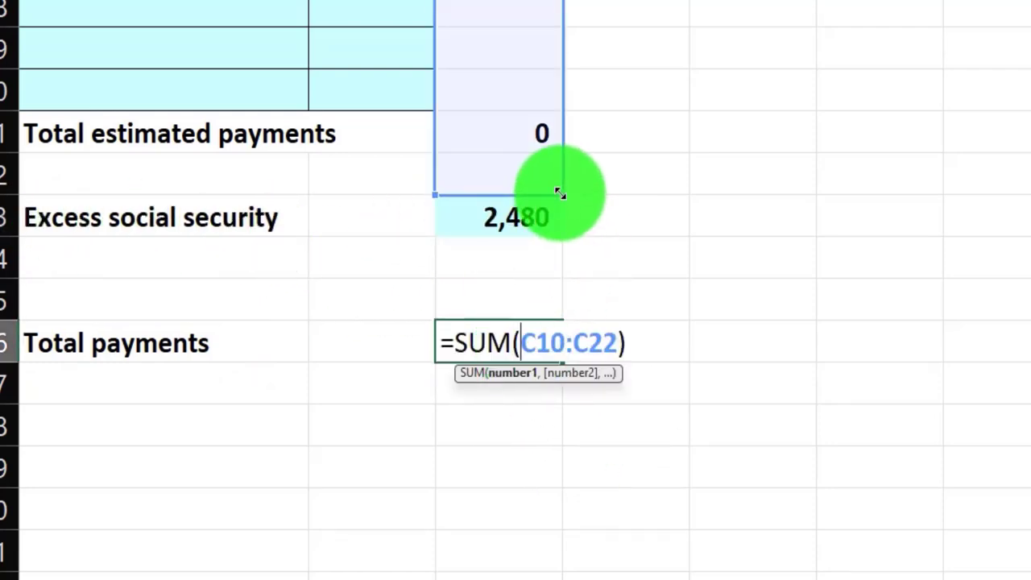
{"action": "left_click_drag", "start_coordinate": [560, 193], "coordinate": [558, 232]}
{"action": "key", "text": "Return"}
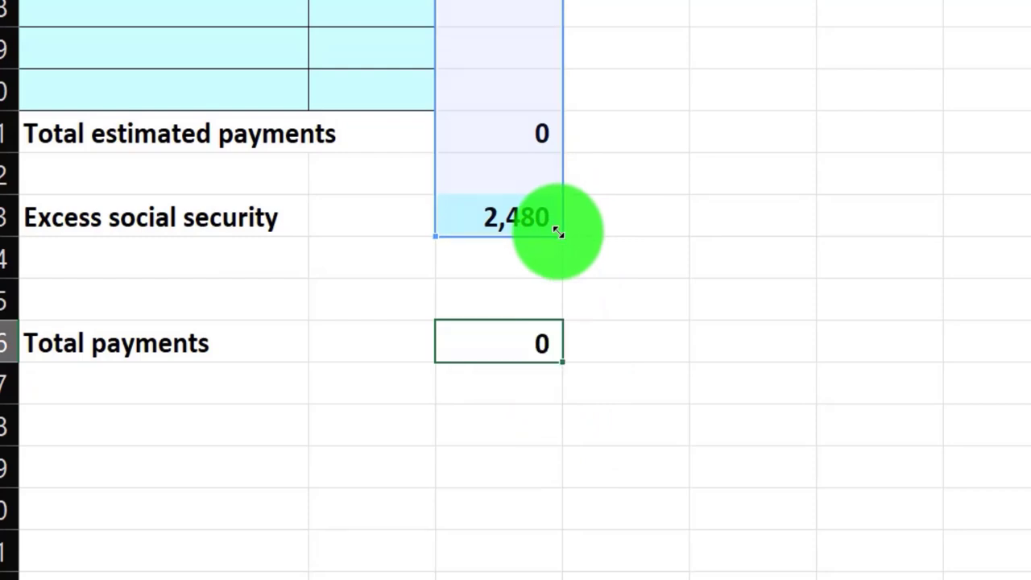
Apply all borders to the excess social security amount in C23.
{"action": "left_click", "coordinate": [524, 215]}
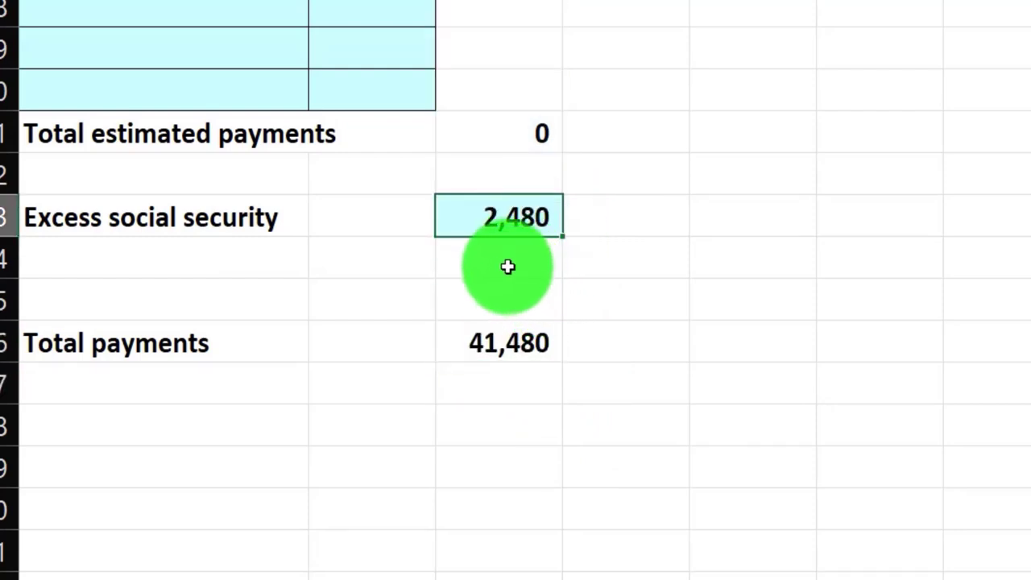
{"action": "left_click", "coordinate": [488, 304]}
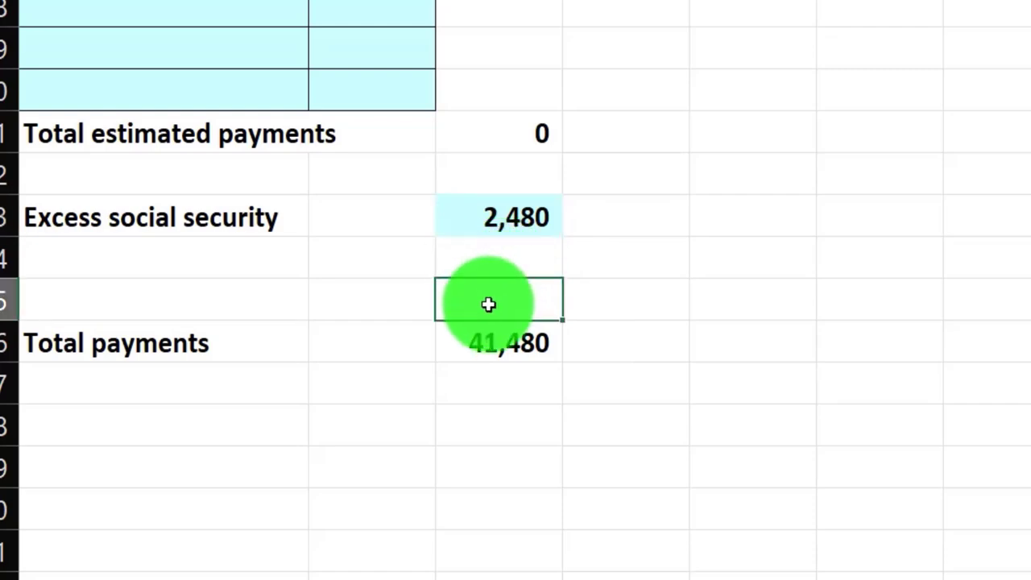
{"action": "left_click", "coordinate": [476, 209]}
{"action": "left_click", "coordinate": [200, 60]}
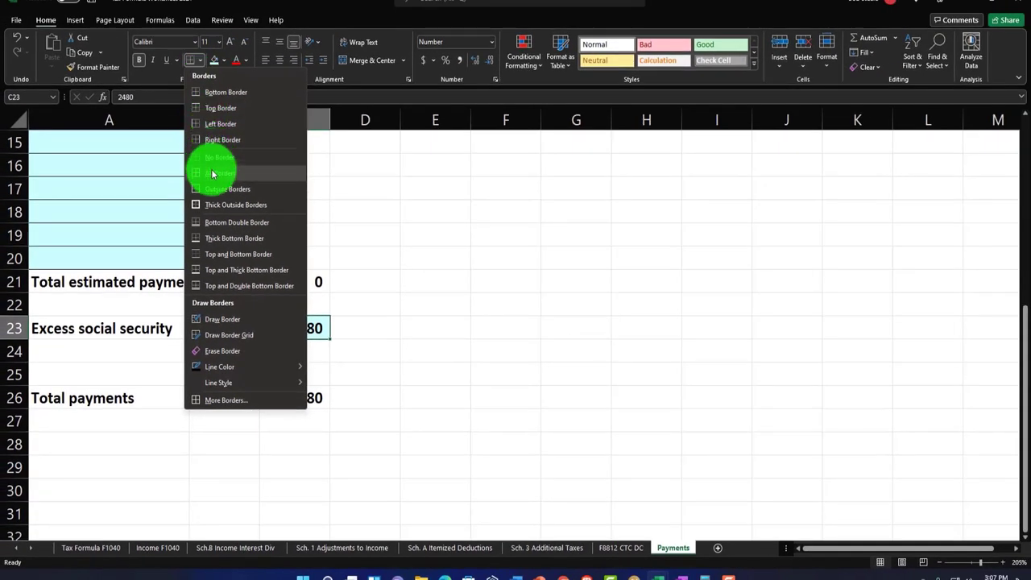
{"action": "left_click", "coordinate": [212, 173]}
{"action": "left_click", "coordinate": [386, 349]}
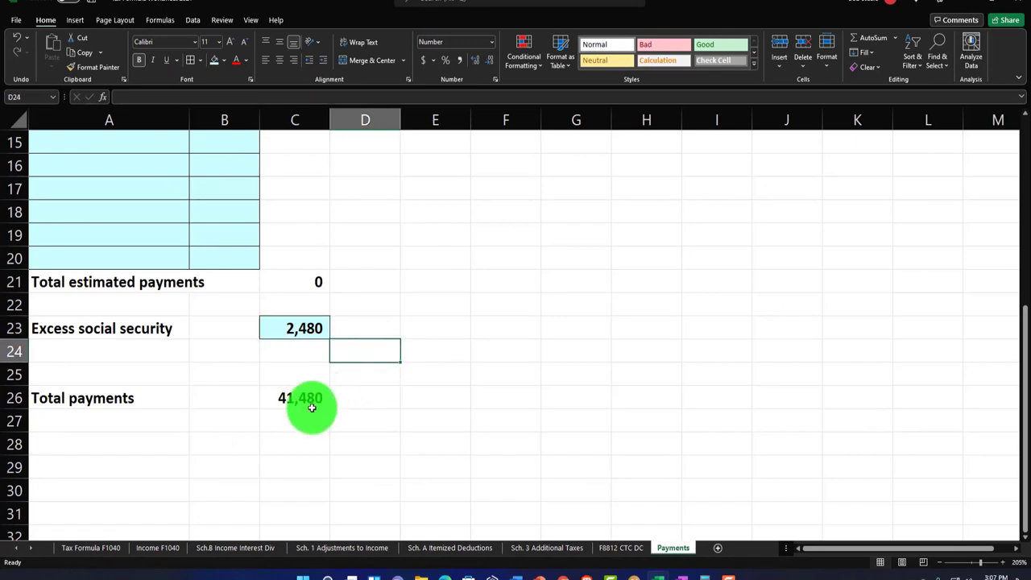
Check the Total payments formula and review the payments and refund lines on the Tax Formula F1040 sheet.
{"action": "mouse_move", "coordinate": [310, 402]}
{"action": "left_mouse_down"}
{"action": "mouse_move", "coordinate": [328, 441]}
{"action": "mouse_move", "coordinate": [299, 396]}
{"action": "left_mouse_up"}
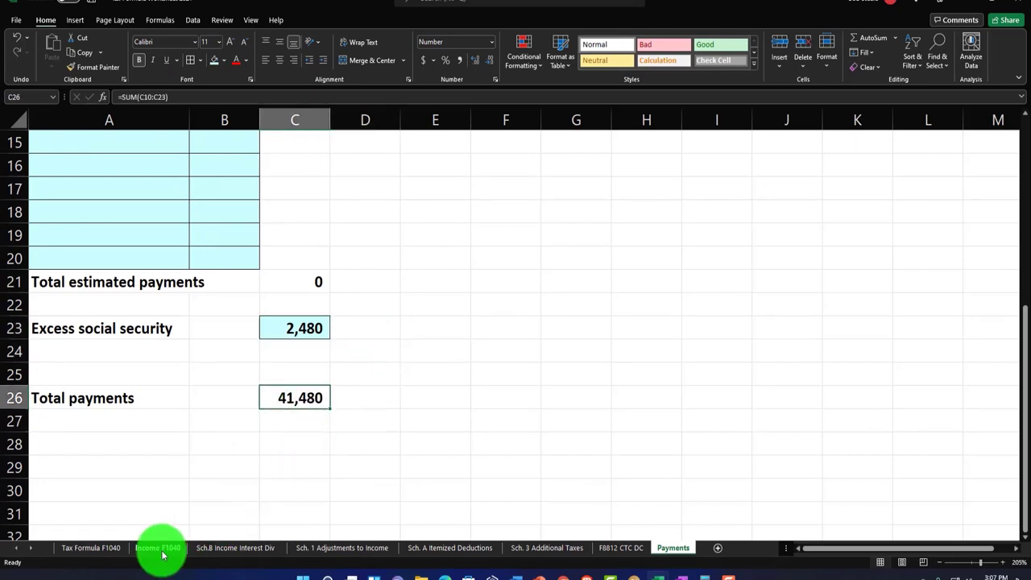
{"action": "left_click", "coordinate": [97, 547]}
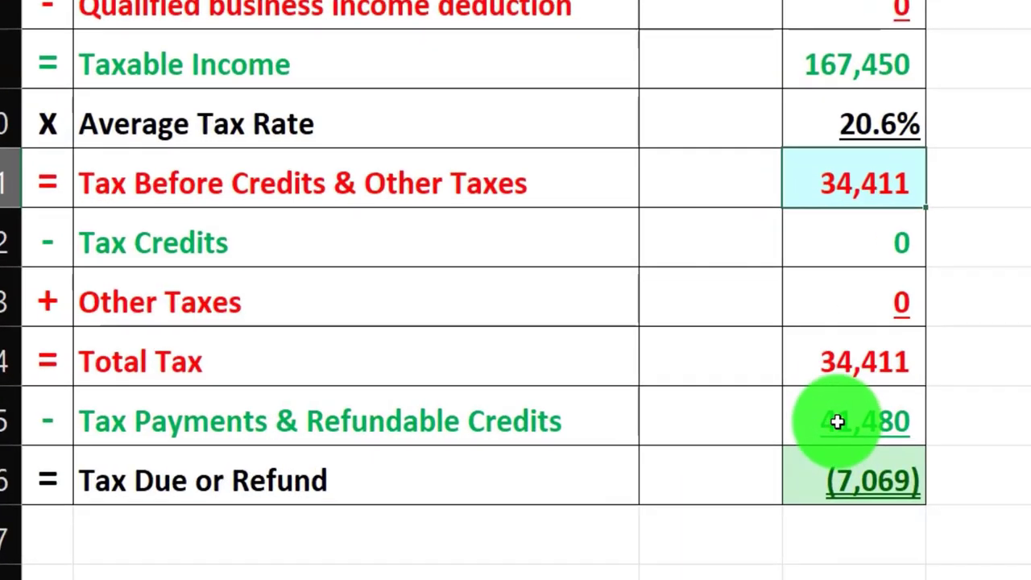
{"action": "left_click", "coordinate": [1020, 499]}
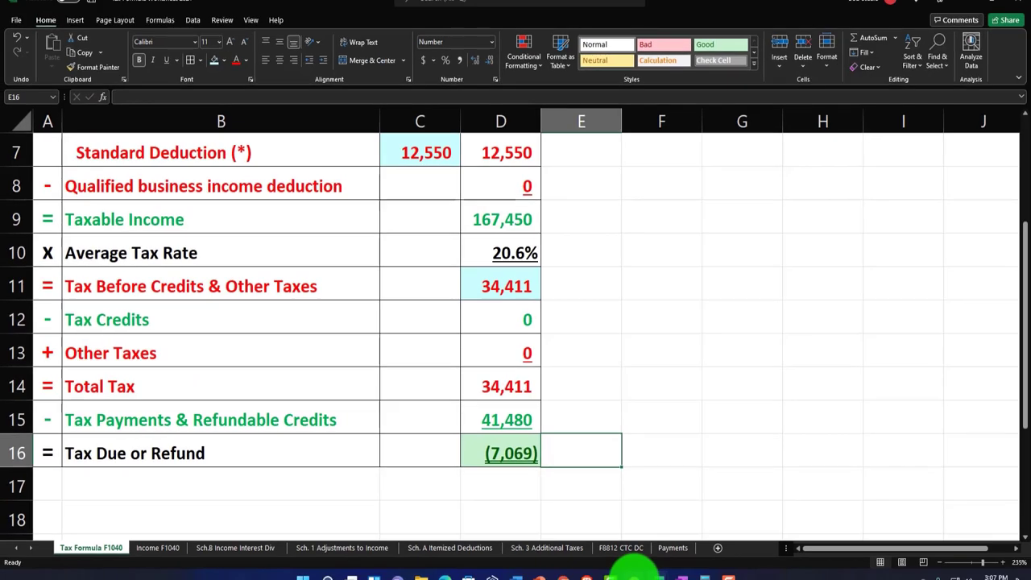
Switch to Lacerte, compare the payments and refund lines on Form 1040 page 2, and review the filing status on page 1.
{"action": "left_click", "coordinate": [633, 573]}
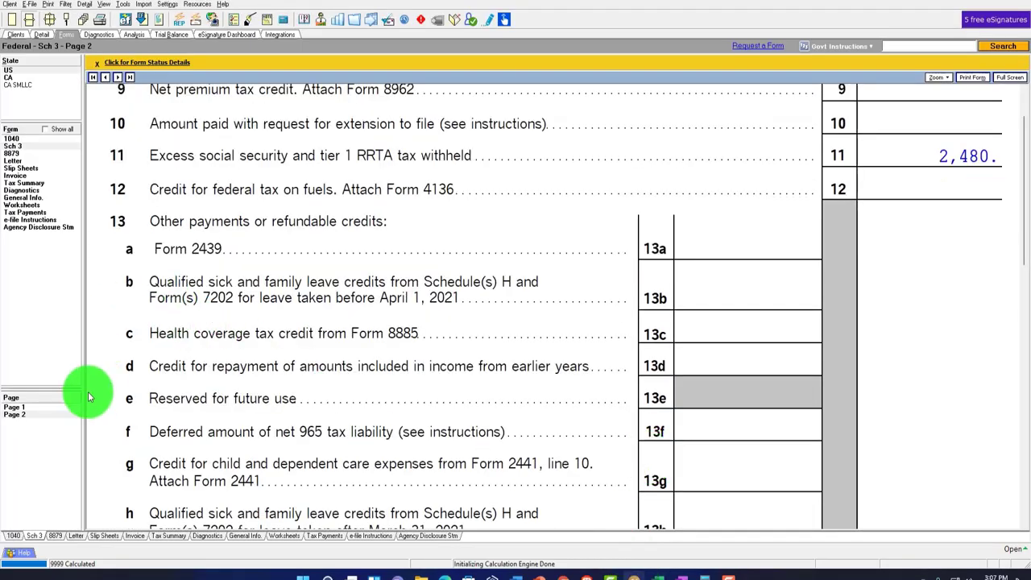
{"action": "left_click", "coordinate": [13, 139]}
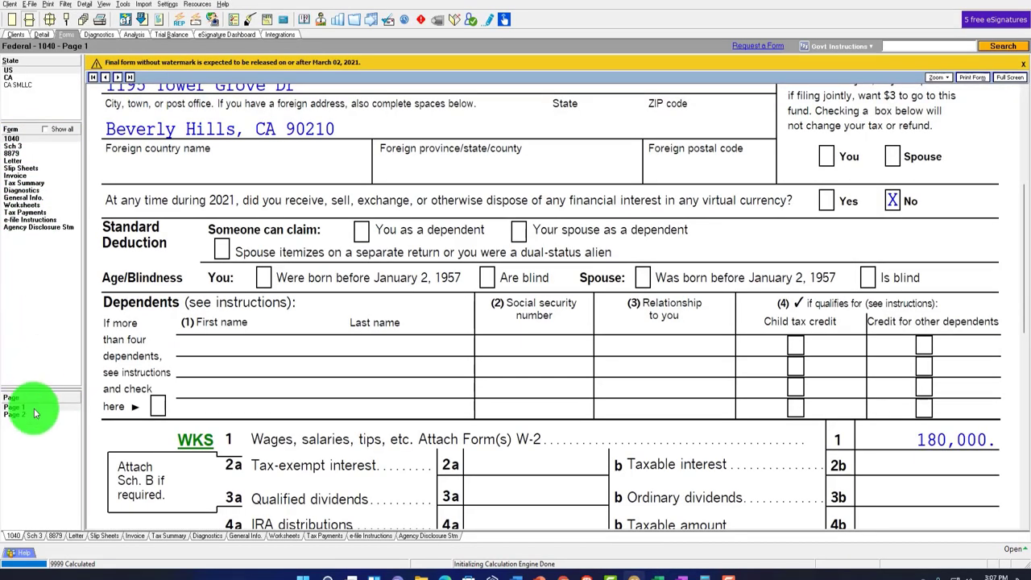
{"action": "left_click", "coordinate": [30, 415]}
{"action": "scroll", "coordinate": [472, 395], "scroll_direction": "down", "scroll_amount": 3}
{"action": "scroll", "coordinate": [476, 395], "scroll_direction": "up", "scroll_amount": 3}
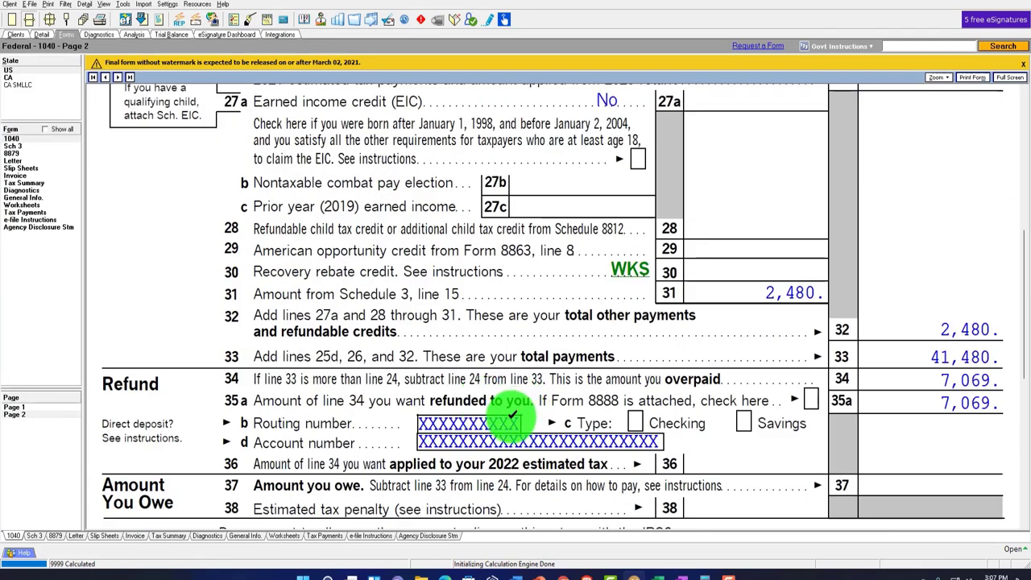
{"action": "scroll", "coordinate": [511, 415], "scroll_direction": "up", "scroll_amount": 5}
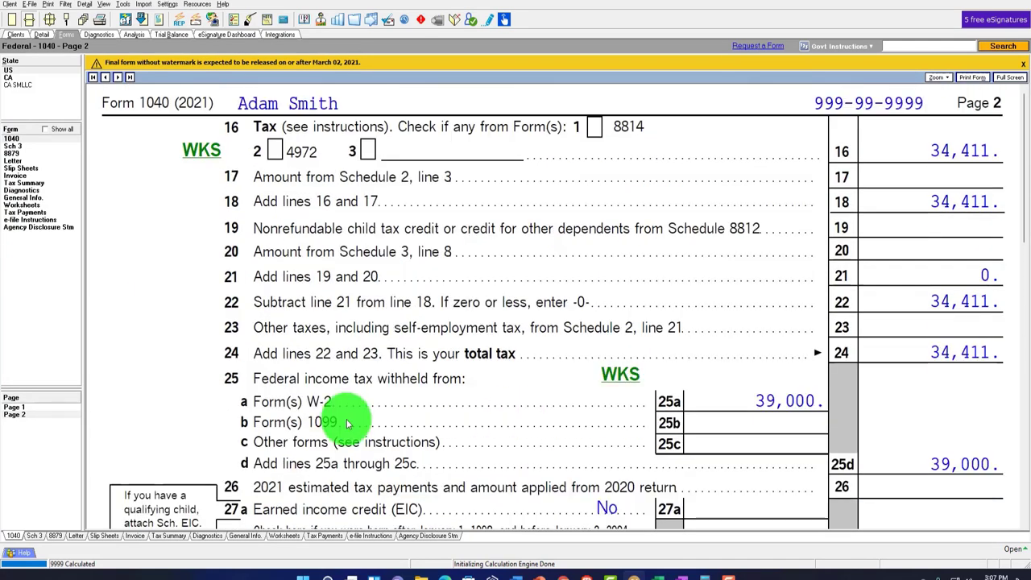
{"action": "left_click", "coordinate": [14, 407]}
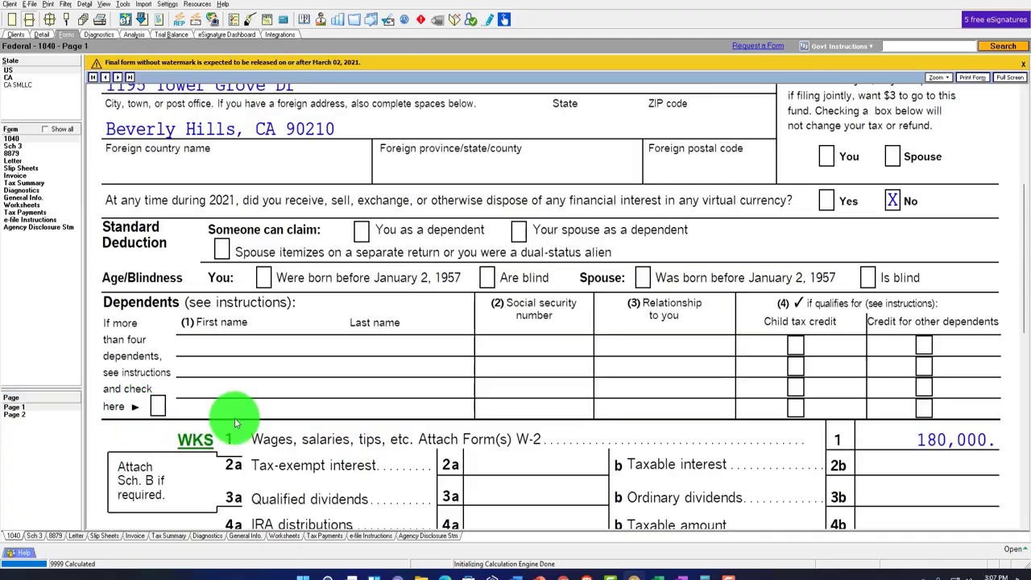
{"action": "scroll", "coordinate": [235, 417], "scroll_direction": "up", "scroll_amount": 5}
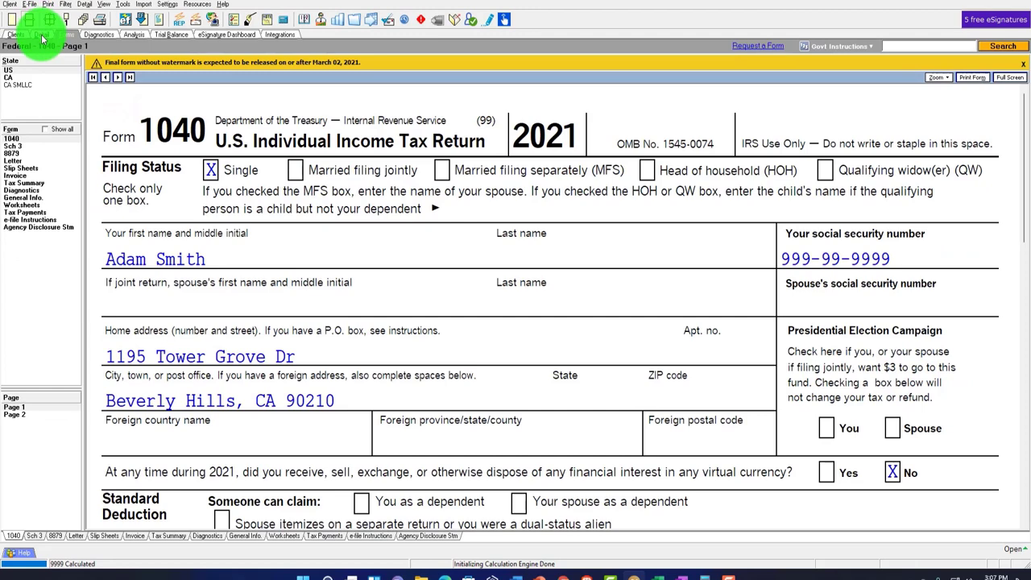
Change the client's filing status to Married filing jointly in Client Information and review the spouse's details.
{"action": "left_click", "coordinate": [42, 35]}
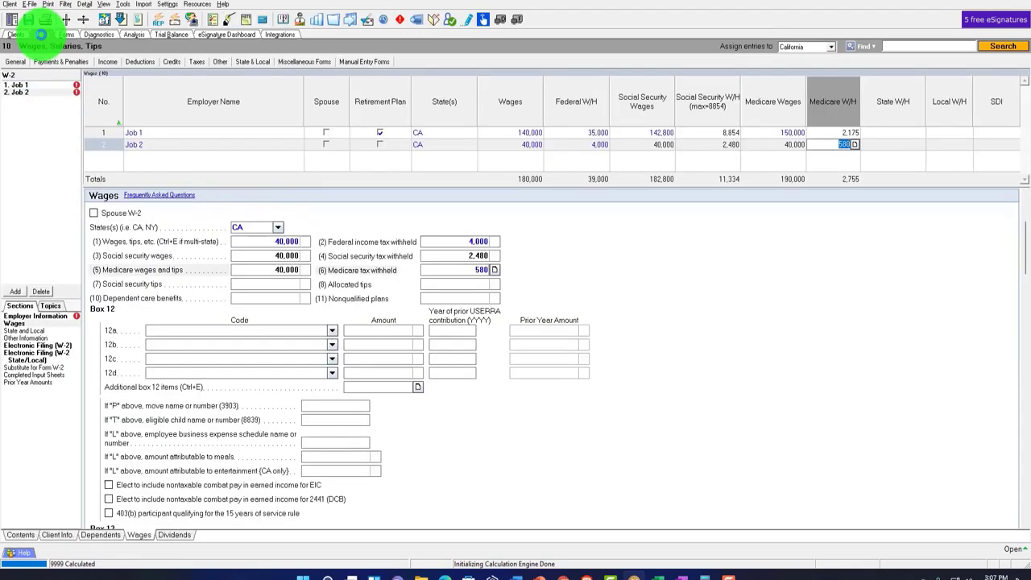
{"action": "left_click", "coordinate": [58, 536]}
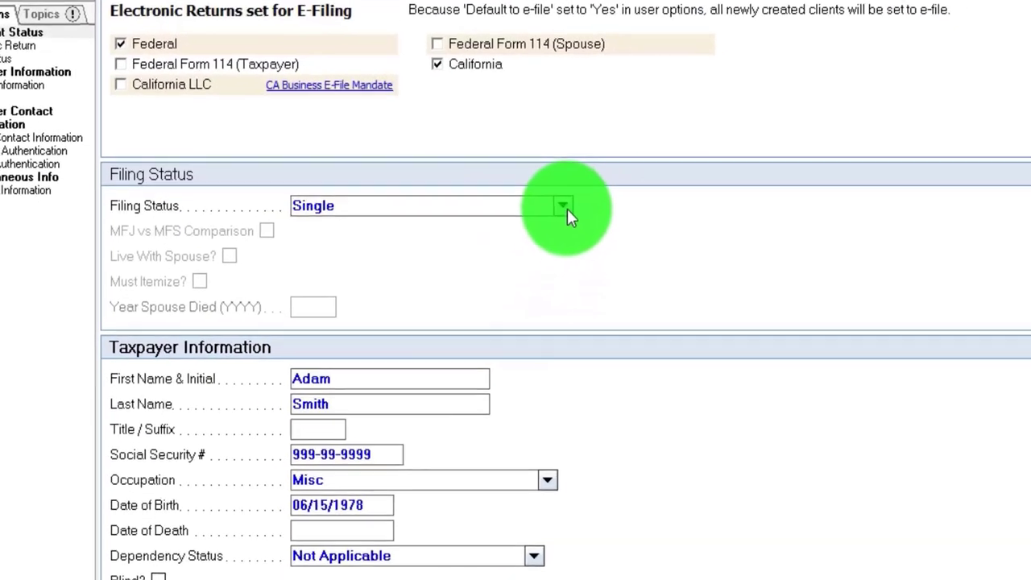
{"action": "left_click", "coordinate": [563, 206]}
{"action": "left_click", "coordinate": [488, 239]}
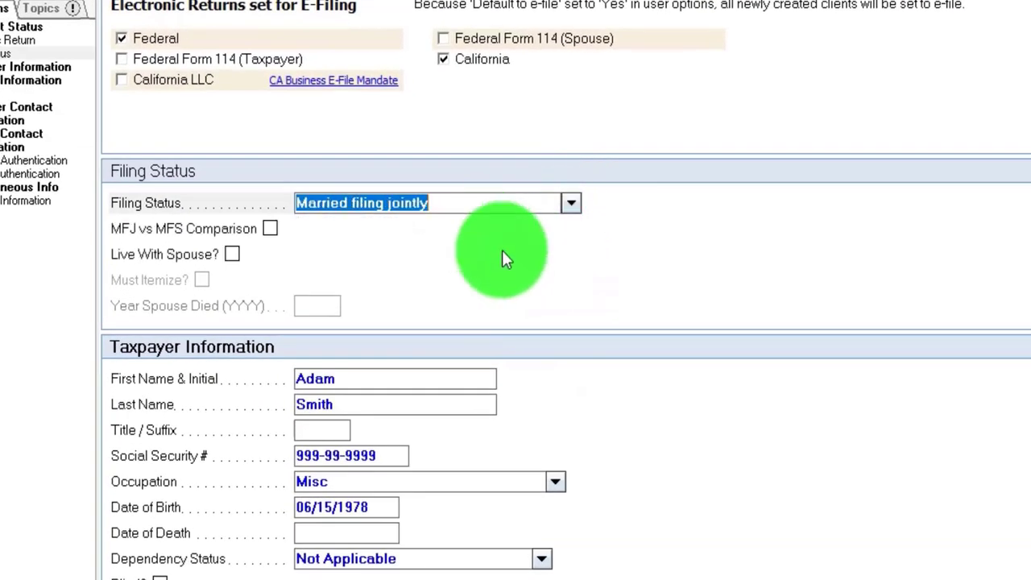
{"action": "scroll", "coordinate": [544, 374], "scroll_direction": "down", "scroll_amount": 10}
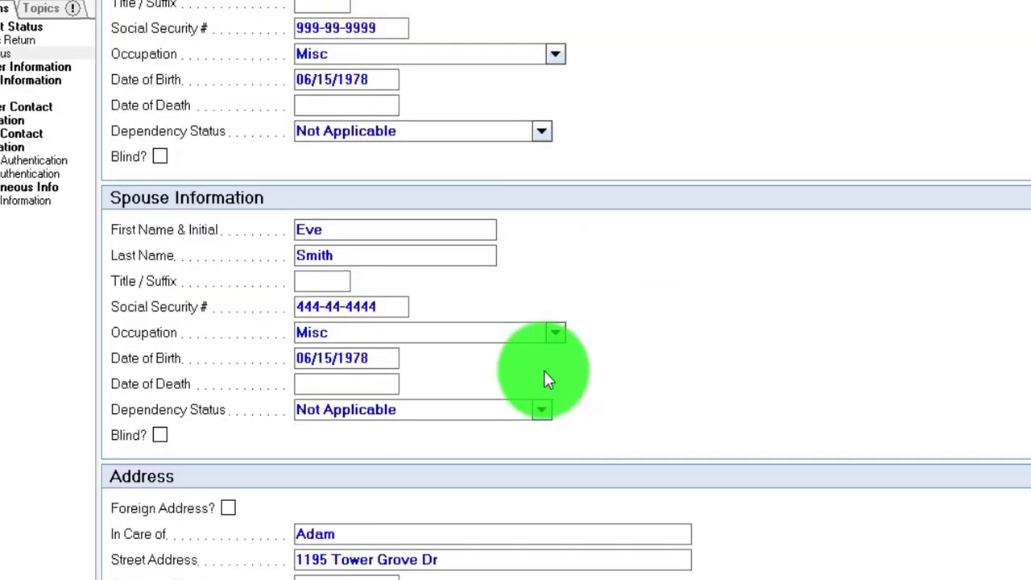
{"action": "scroll", "coordinate": [543, 378], "scroll_direction": "down", "scroll_amount": 3}
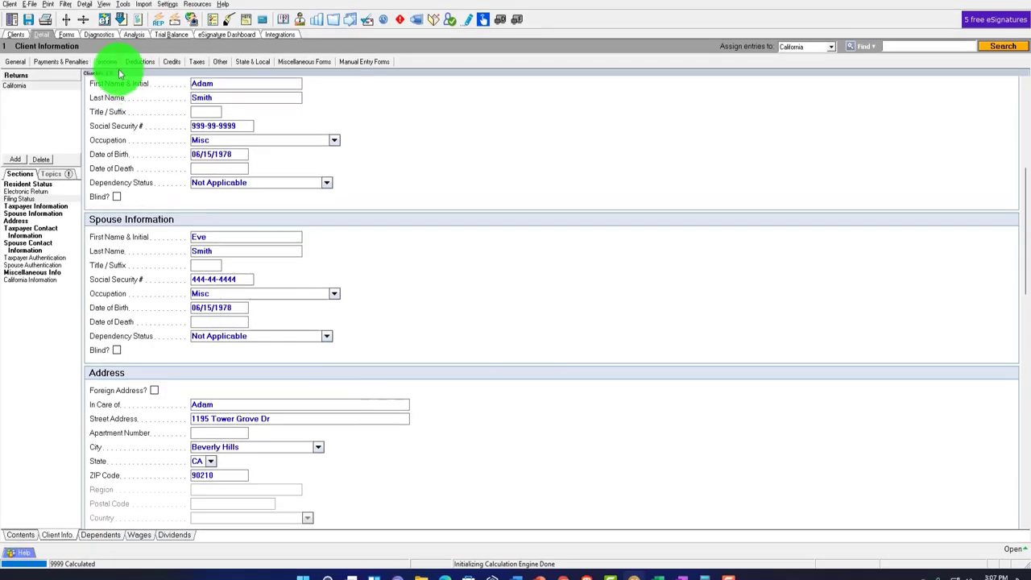
Mark the Job 2 W-2 as belonging to the spouse in Wages, Salaries, Tips.
{"action": "left_click", "coordinate": [111, 62]}
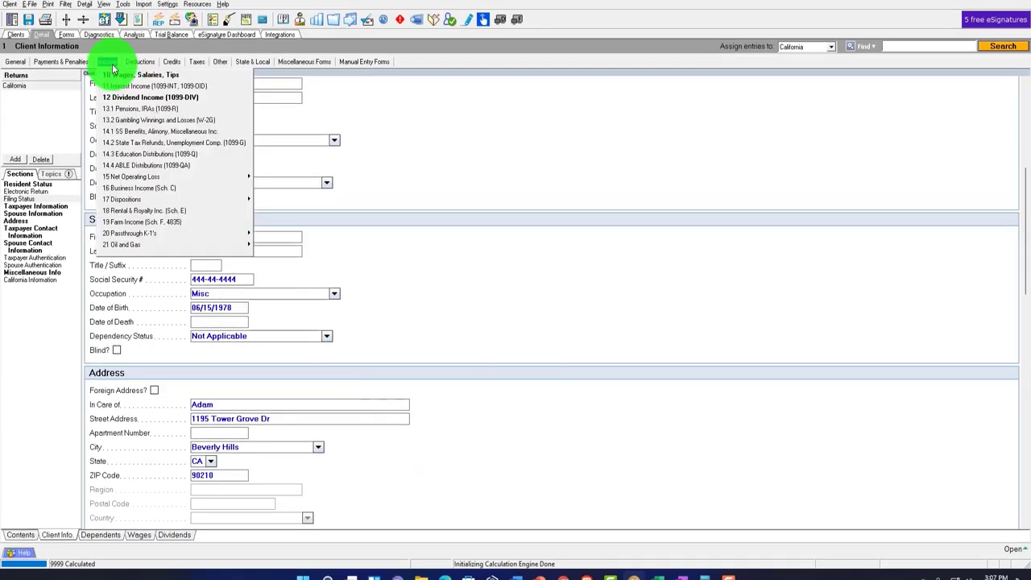
{"action": "left_click", "coordinate": [114, 76]}
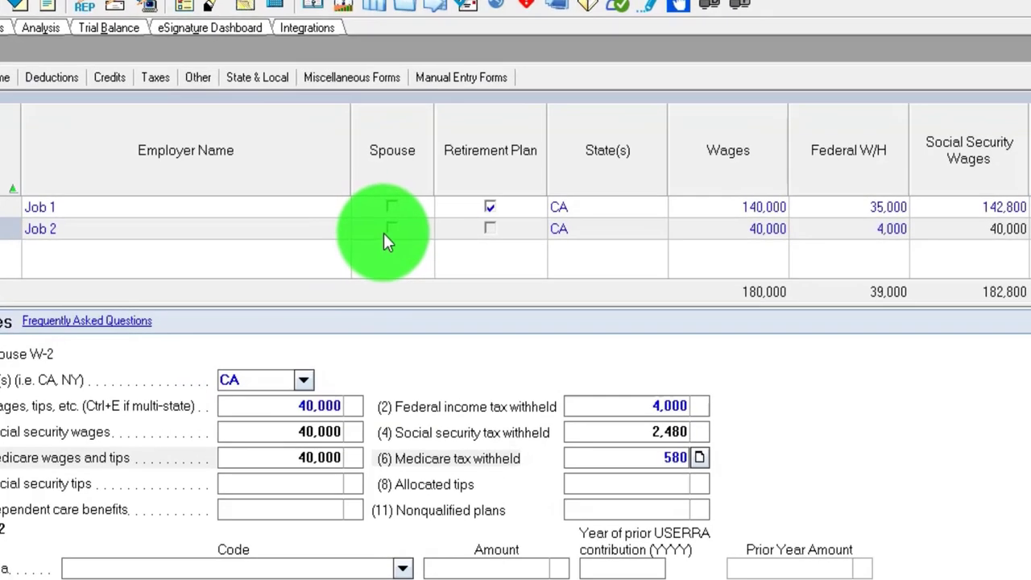
{"action": "left_click", "coordinate": [388, 229]}
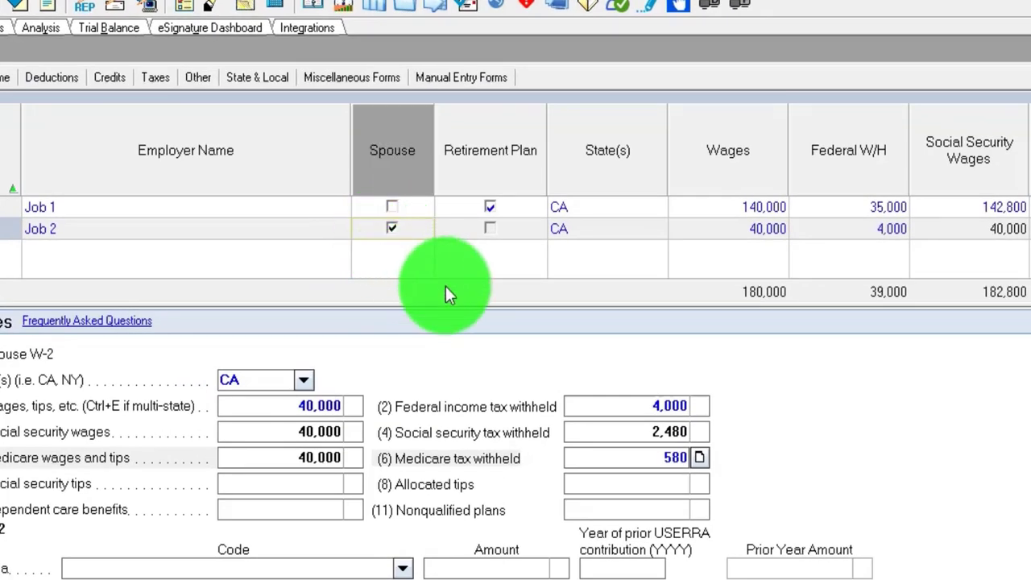
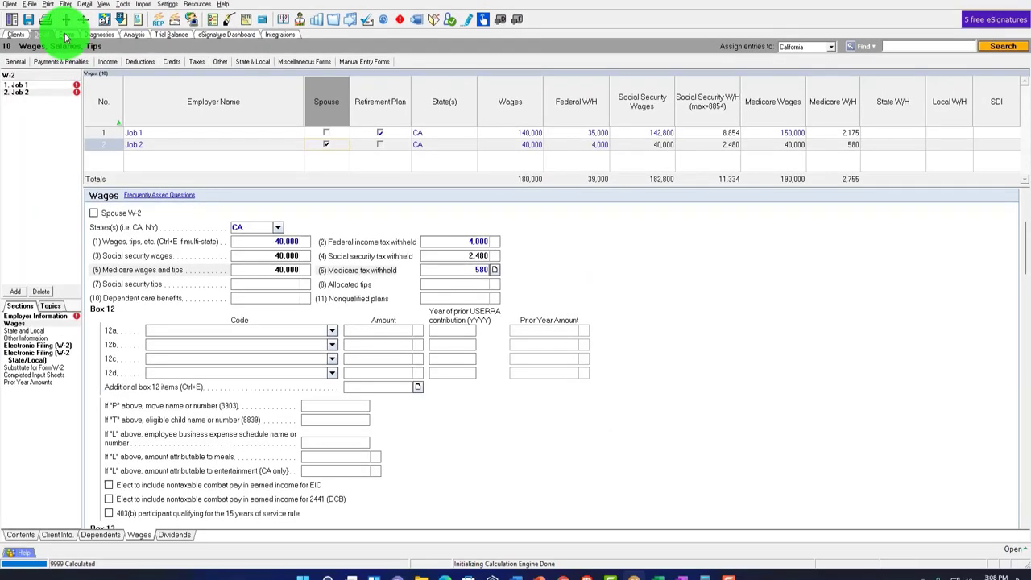
Compare the income and standard deduction lines on Form 1040 page 1 with Excel's Tax Formula F1040 and Income F1040 sheets.
{"action": "left_click", "coordinate": [66, 36]}
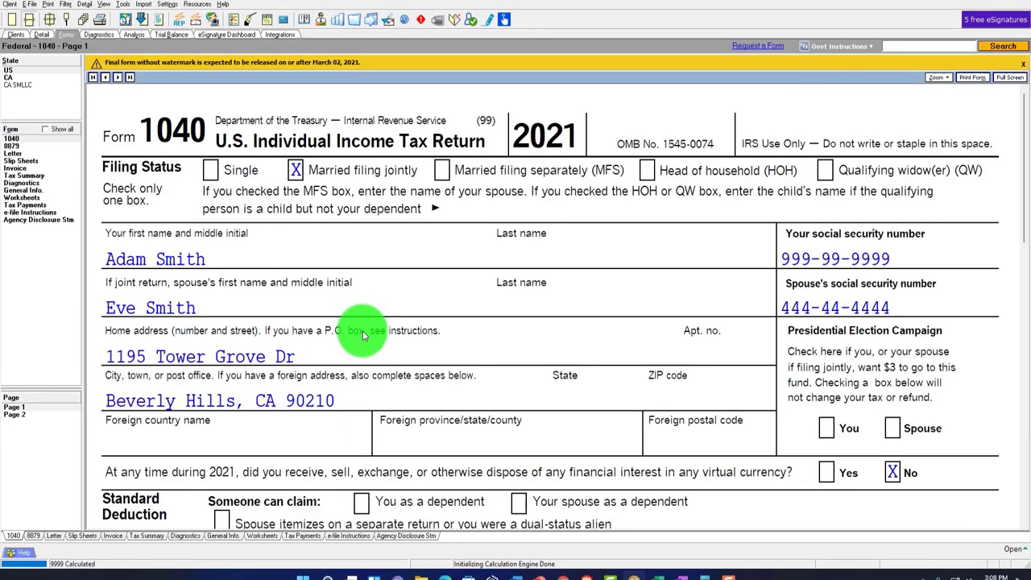
{"action": "scroll", "coordinate": [444, 340], "scroll_direction": "down", "scroll_amount": 10}
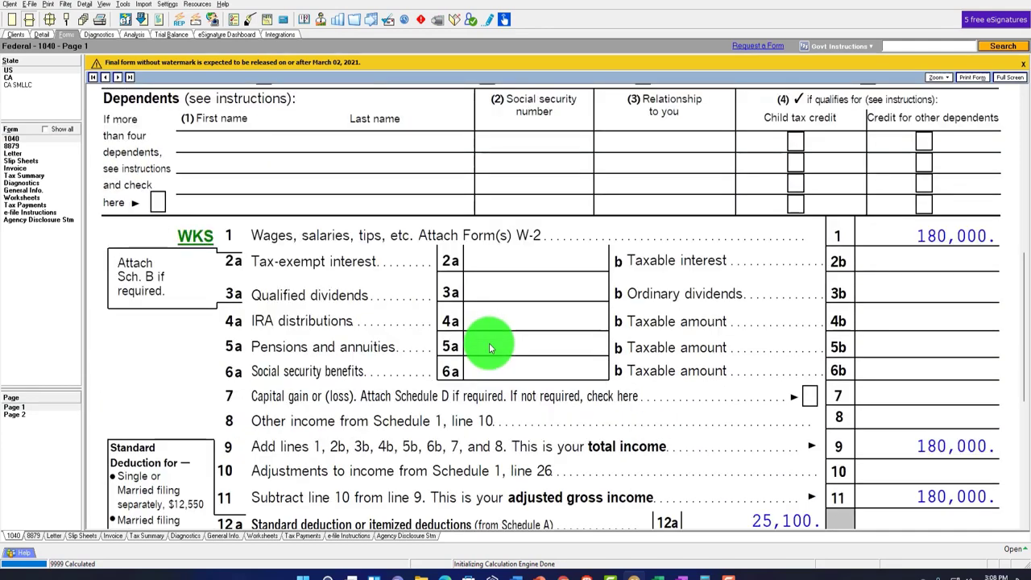
{"action": "scroll", "coordinate": [490, 330], "scroll_direction": "down", "scroll_amount": 2}
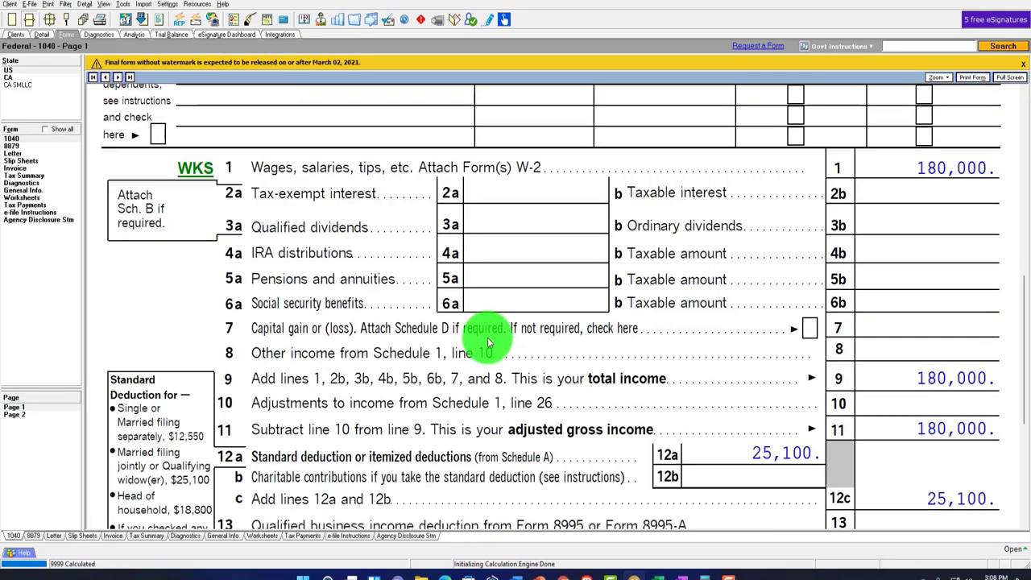
{"action": "mouse_move", "coordinate": [657, 570]}
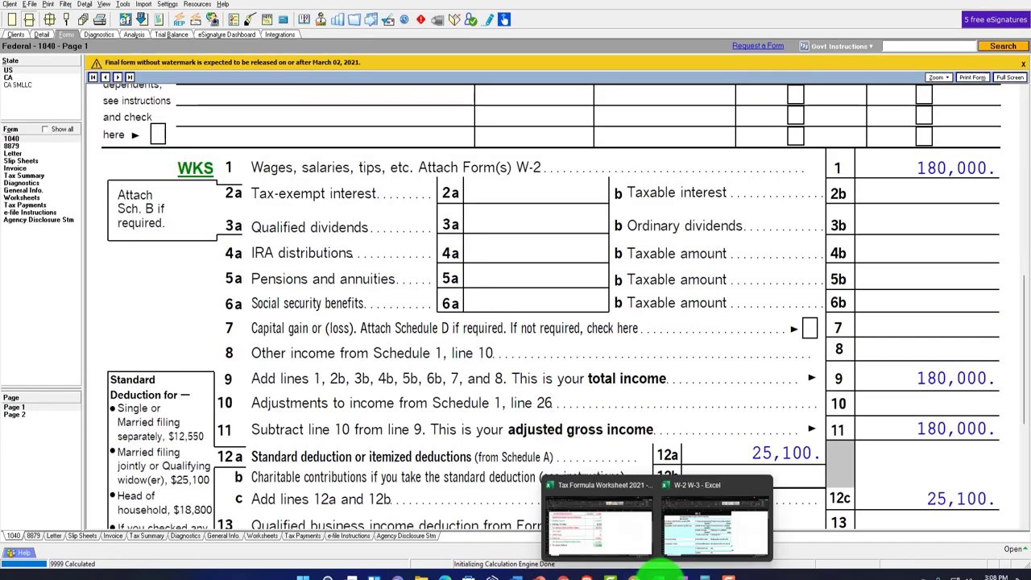
{"action": "left_click", "coordinate": [614, 532]}
{"action": "scroll", "coordinate": [529, 410], "scroll_direction": "up", "scroll_amount": 2}
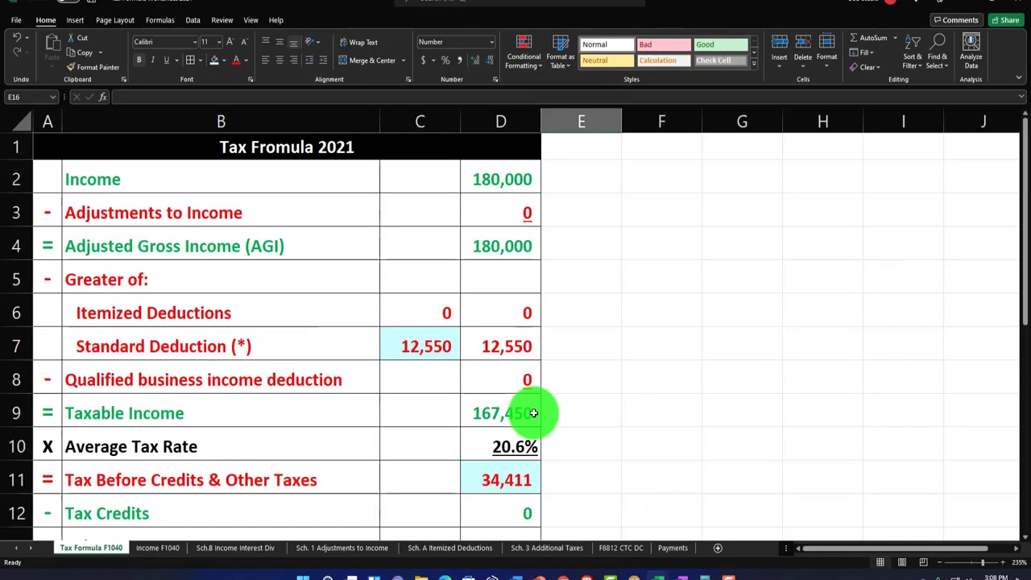
{"action": "left_click", "coordinate": [158, 548]}
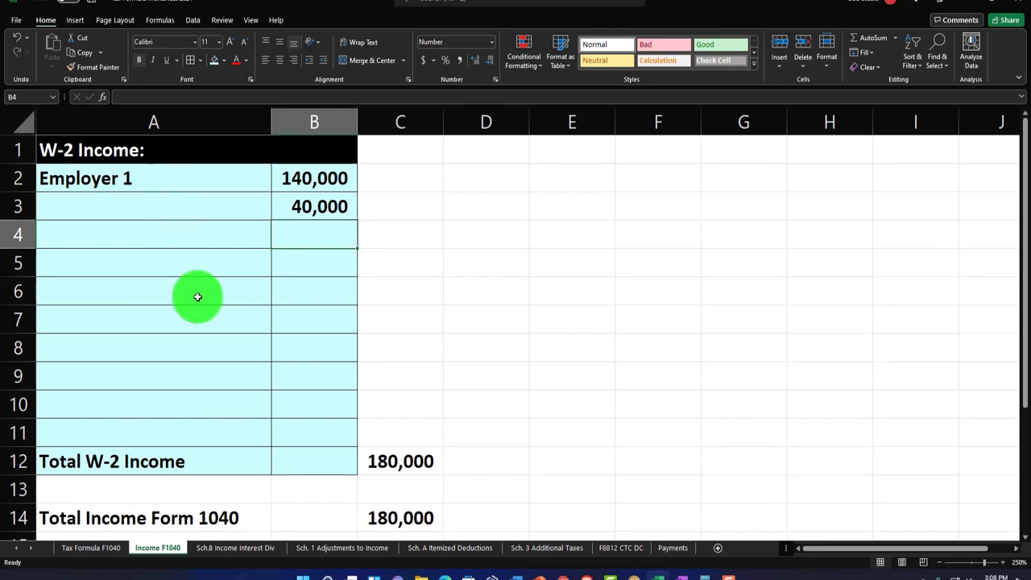
{"action": "scroll", "coordinate": [199, 294], "scroll_direction": "down", "scroll_amount": 1}
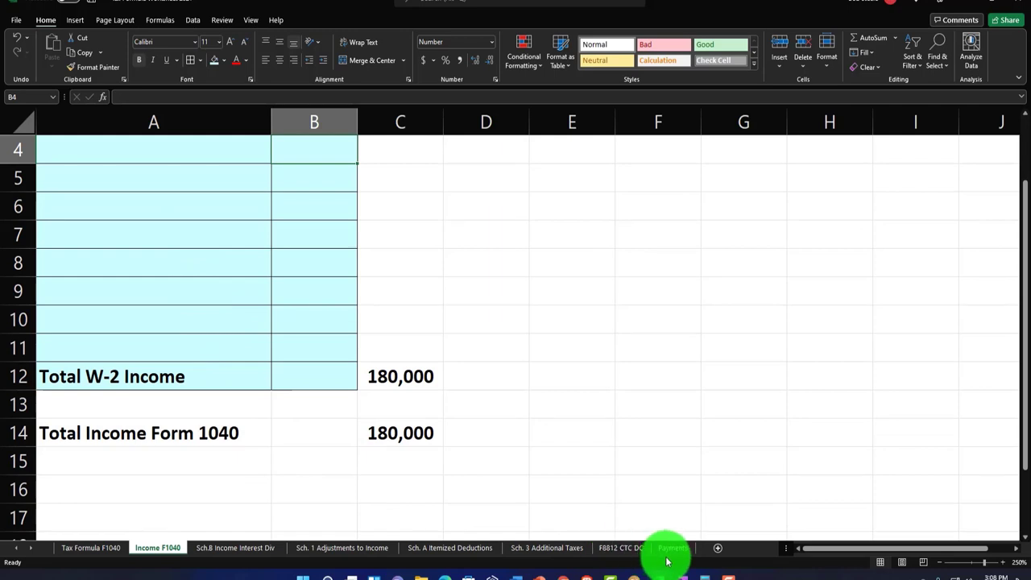
{"action": "left_click", "coordinate": [636, 575]}
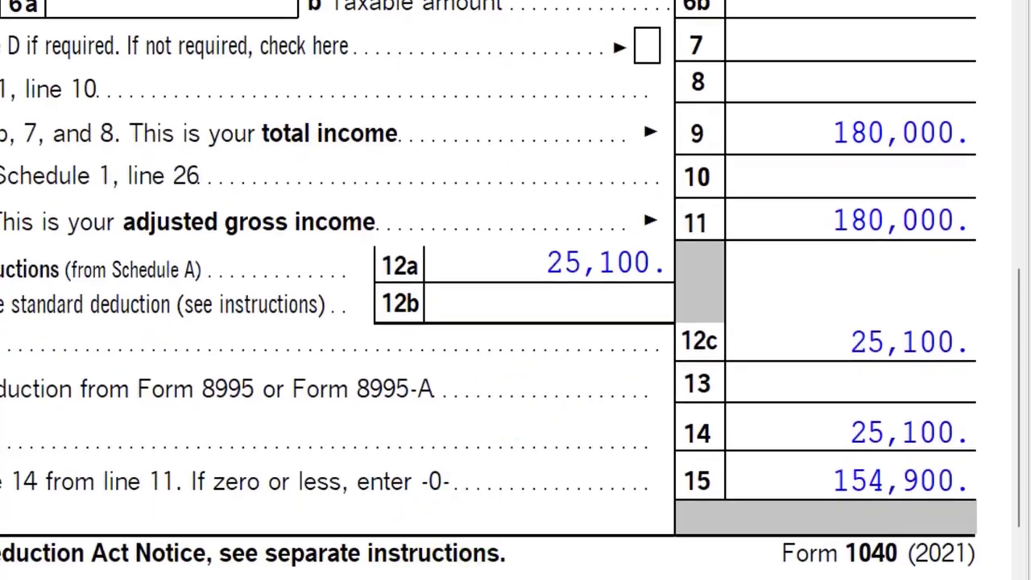
Switch to Excel's Tax Formula F1040 sheet and link the Standard Deduction in C7 to the 25,100 amount listed below the formula.
{"action": "mouse_move", "coordinate": [657, 575]}
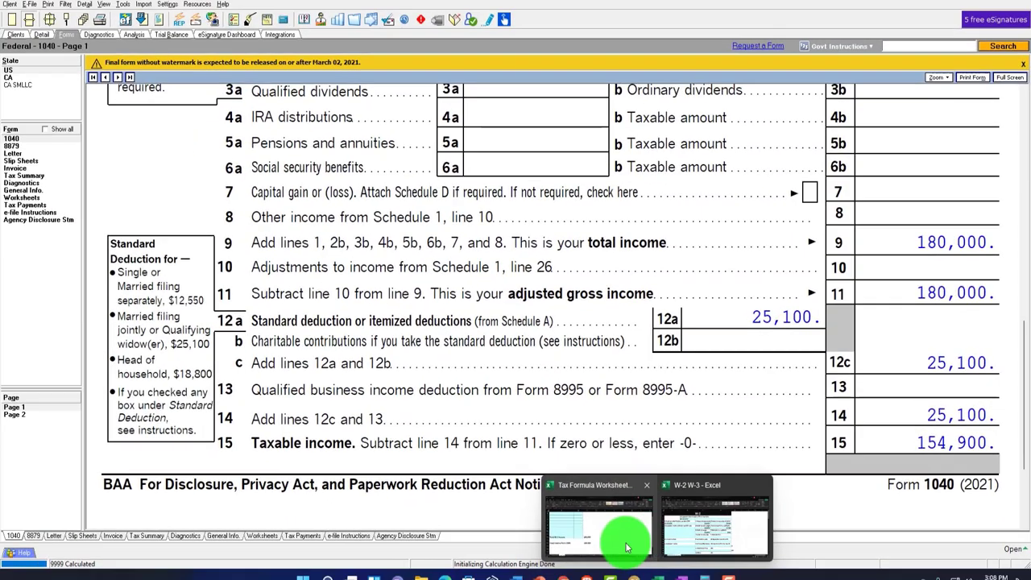
{"action": "left_click", "coordinate": [626, 548]}
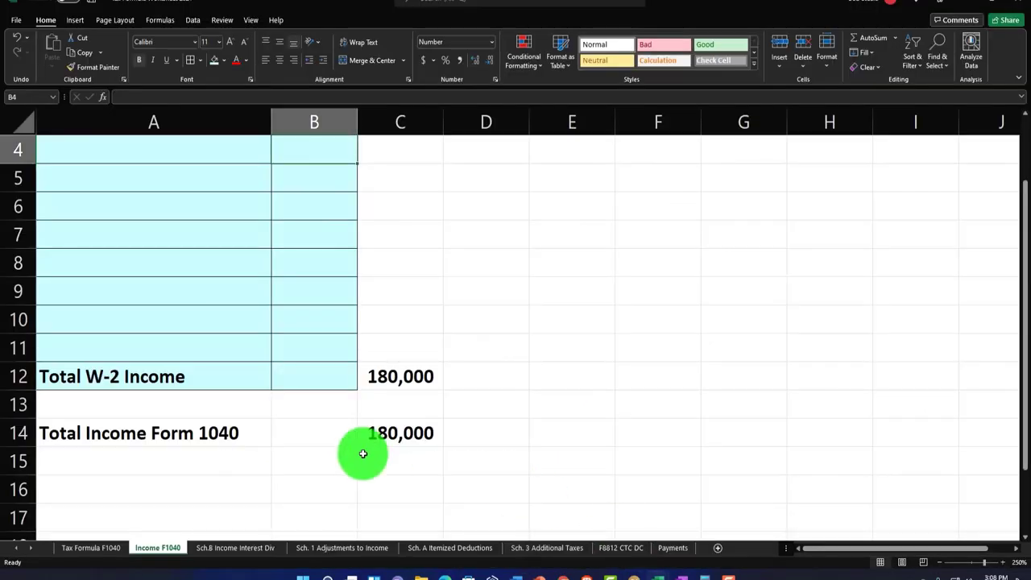
{"action": "left_click", "coordinate": [101, 548]}
{"action": "left_click", "coordinate": [385, 346]}
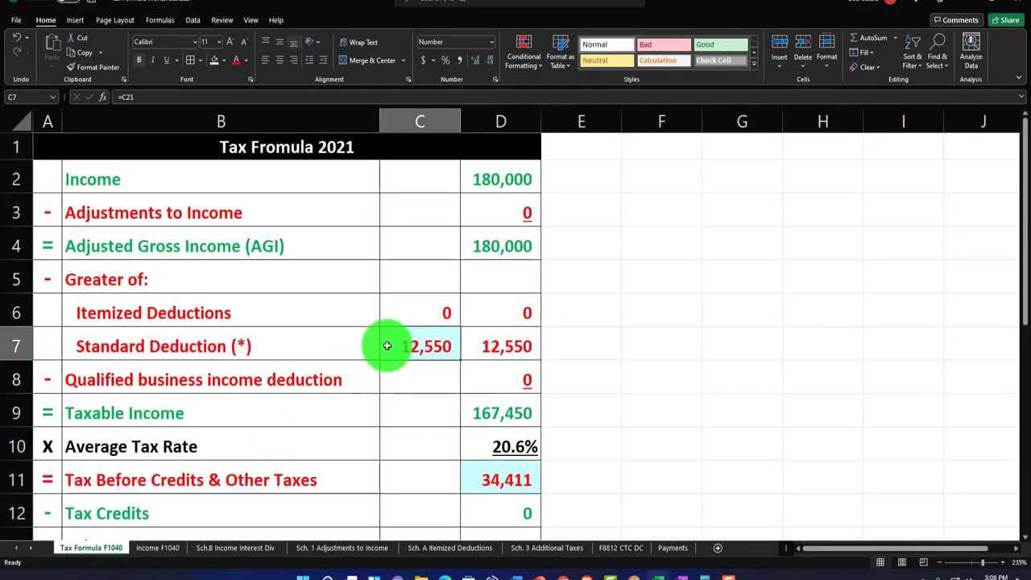
{"action": "type", "text": "="}
{"action": "key", "text": "Down"}
{"action": "key", "text": "Down"}
{"action": "key", "text": "Down"}
{"action": "key", "text": "Down"}
{"action": "key", "text": "Down"}
{"action": "key", "text": "Down"}
{"action": "key", "text": "Down"}
{"action": "key", "text": "Down"}
{"action": "key", "text": "Down"}
{"action": "key", "text": "Down"}
{"action": "key", "text": "Down"}
{"action": "key", "text": "Down"}
{"action": "key", "text": "Down"}
{"action": "key", "text": "Down"}
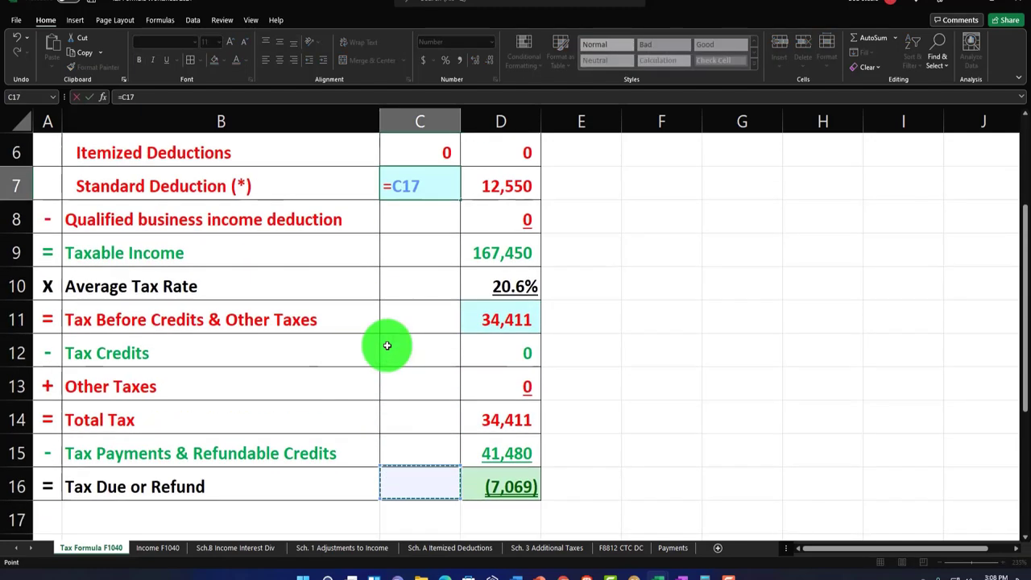
{"action": "key", "text": "Down"}
{"action": "key", "text": "Down"}
{"action": "key", "text": "Up"}
{"action": "key", "text": "Return"}
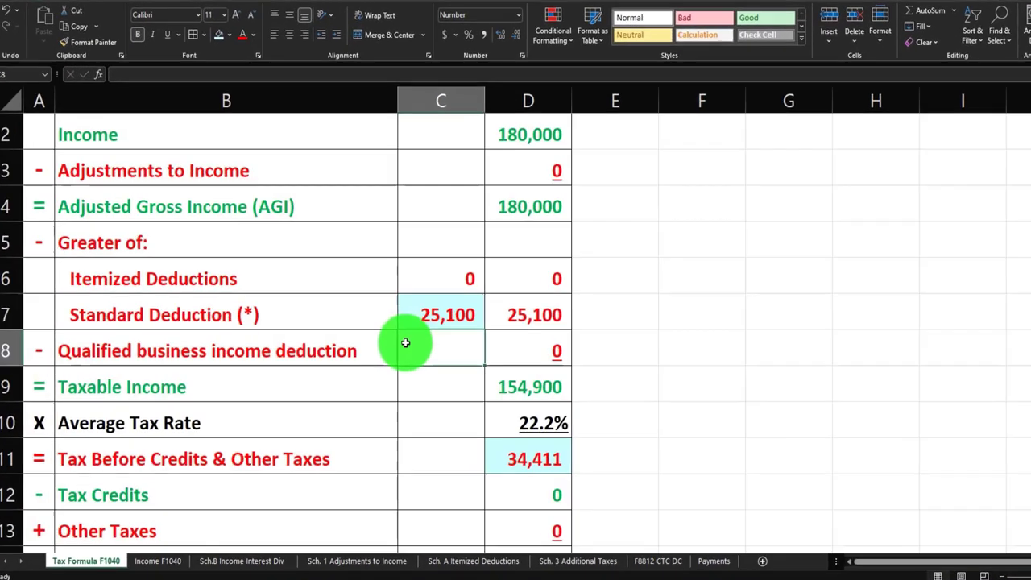
Check taxable income against Lacerte, then set Tax Before Credits & Other Taxes to 25,575 from Form 1040 page 2.
{"action": "left_click", "coordinate": [507, 378]}
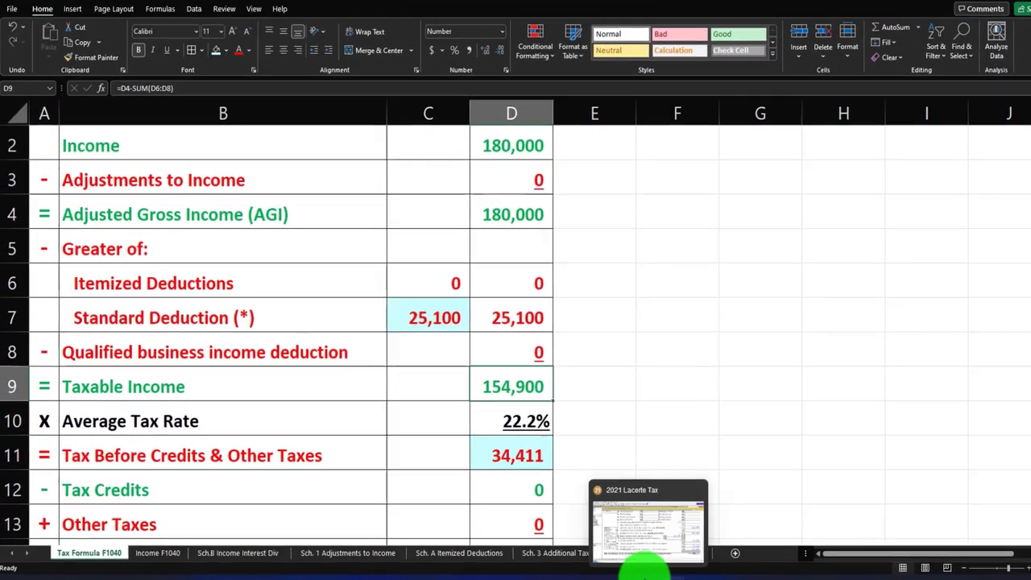
{"action": "left_click", "coordinate": [632, 574]}
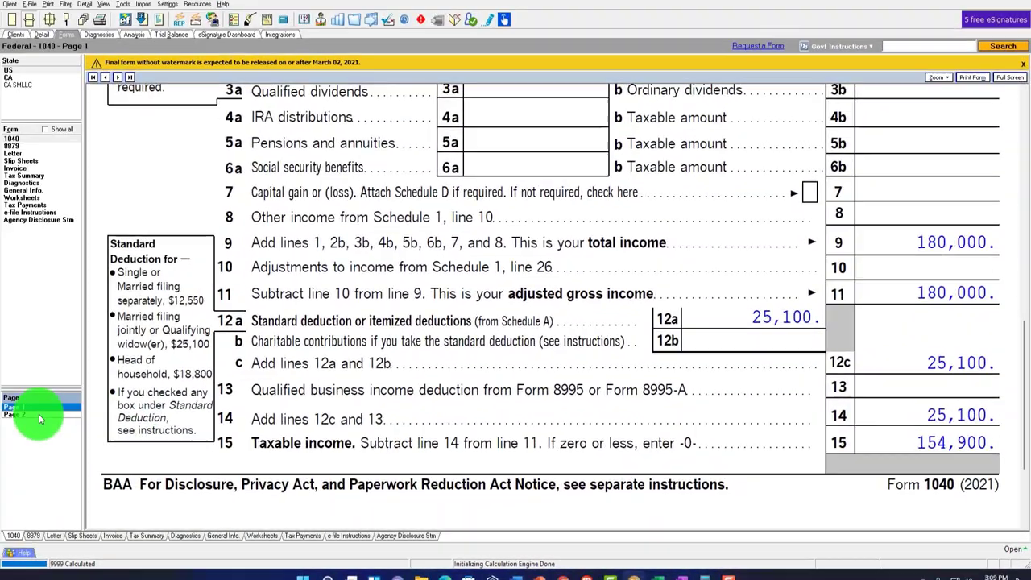
{"action": "left_click", "coordinate": [18, 414]}
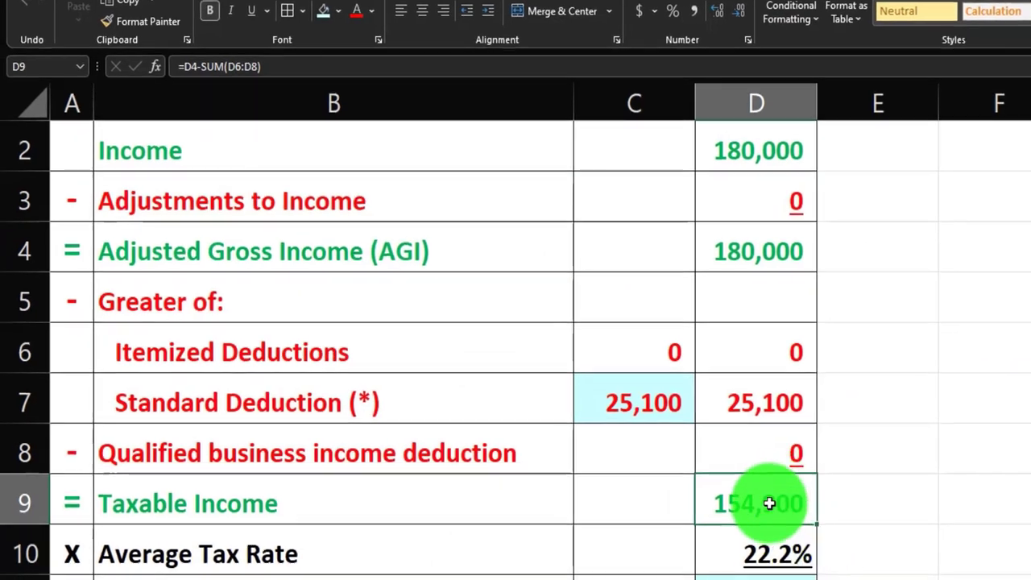
{"action": "left_click", "coordinate": [760, 497]}
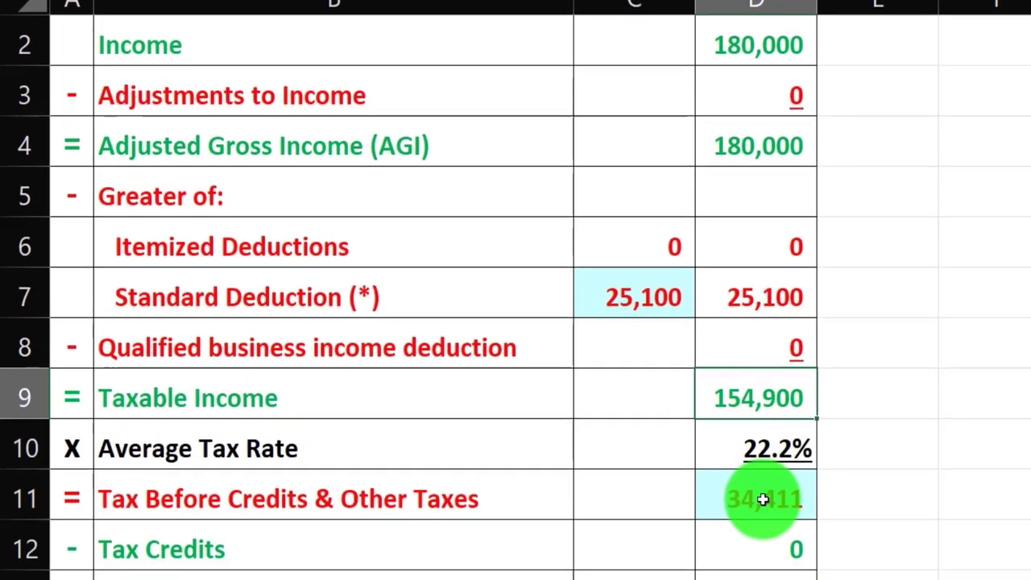
{"action": "type", "text": "25,575"}
{"action": "key", "text": "Return"}
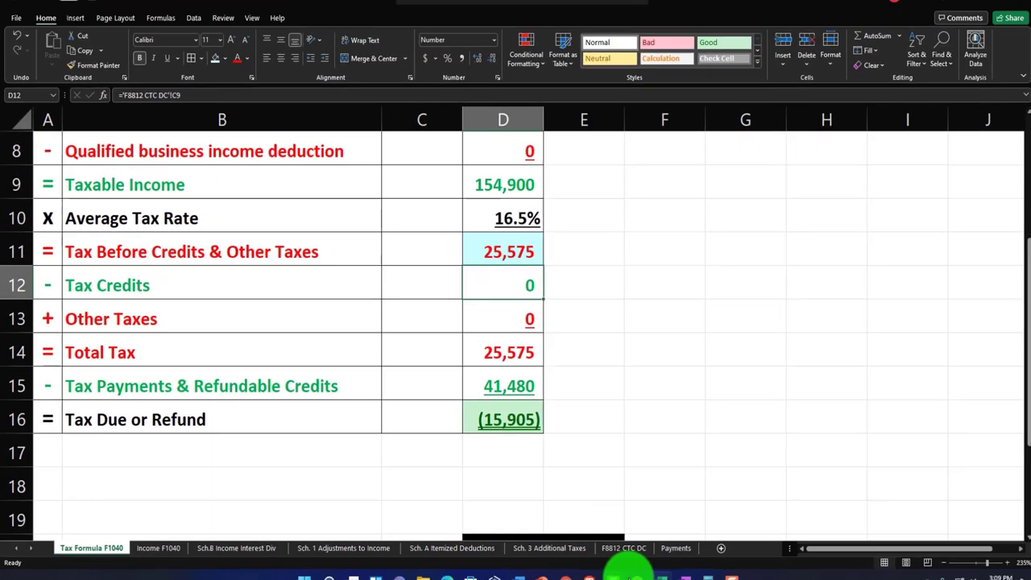
Switch to Lacerte and review the total tax, withholding, total payments and refund lines on Form 1040 page 2.
{"action": "left_click", "coordinate": [624, 573]}
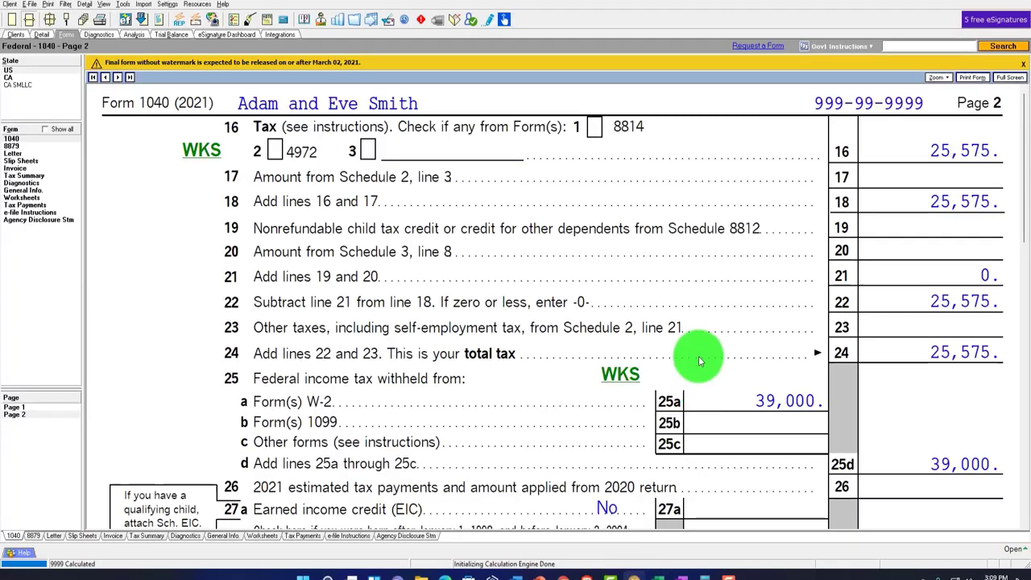
{"action": "scroll", "coordinate": [837, 261], "scroll_direction": "down", "scroll_amount": 3}
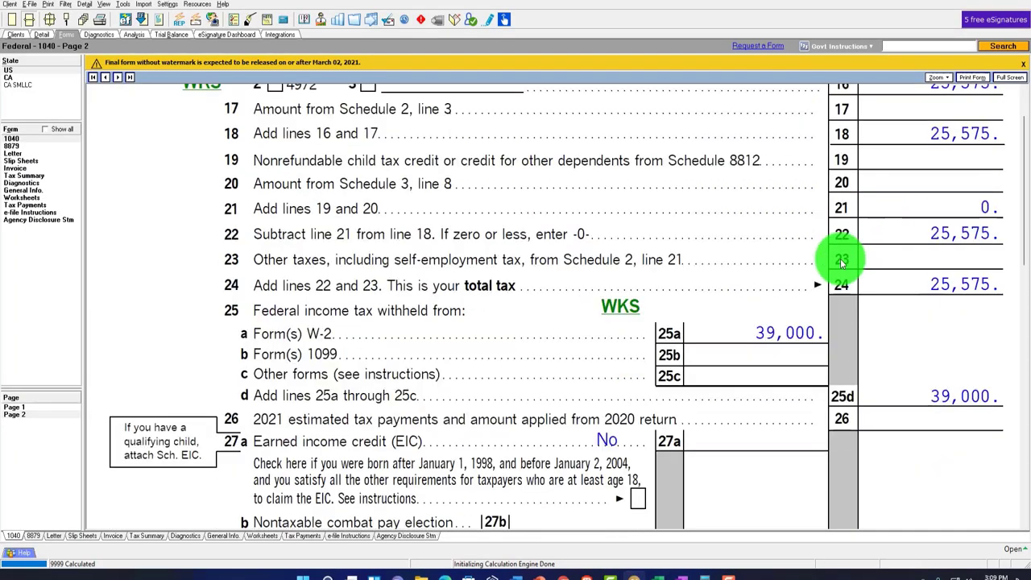
{"action": "scroll", "coordinate": [839, 263], "scroll_direction": "down", "scroll_amount": 3}
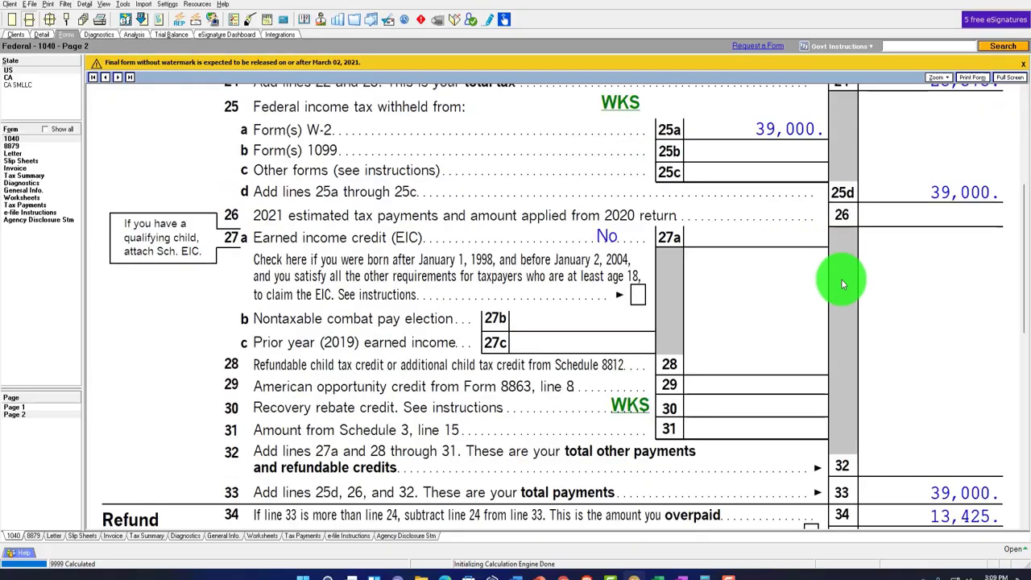
{"action": "scroll", "coordinate": [832, 286], "scroll_direction": "down", "scroll_amount": 2}
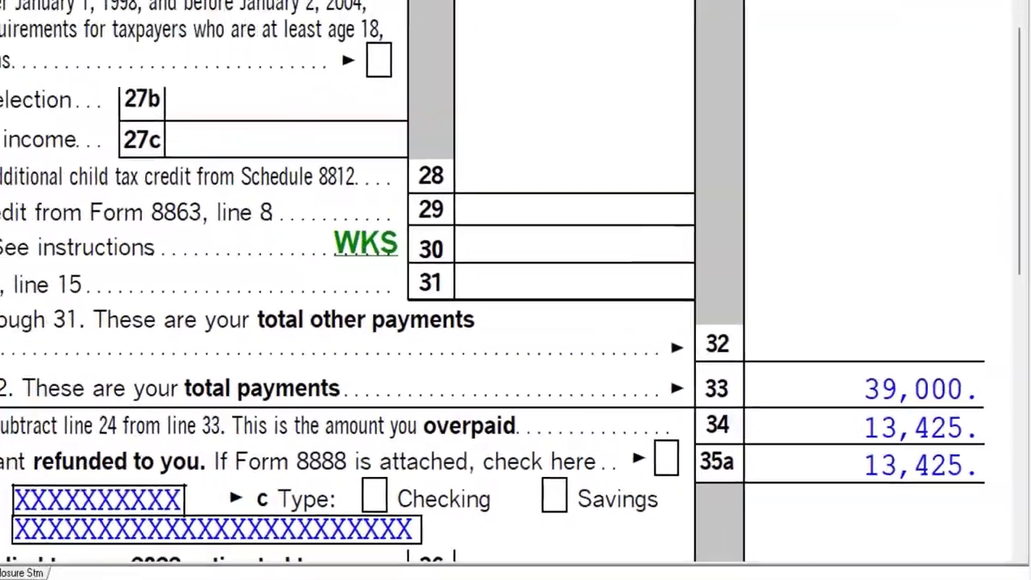
{"action": "mouse_move", "coordinate": [628, 572]}
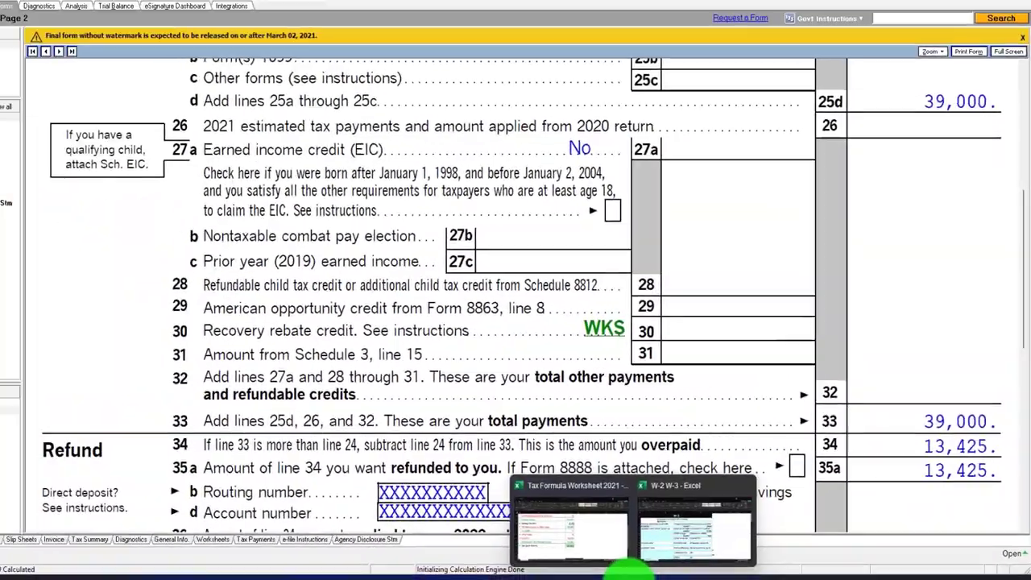
Switch to Excel and clear the Excess social security amount in C23 on the Payments sheet.
{"action": "left_click", "coordinate": [596, 511]}
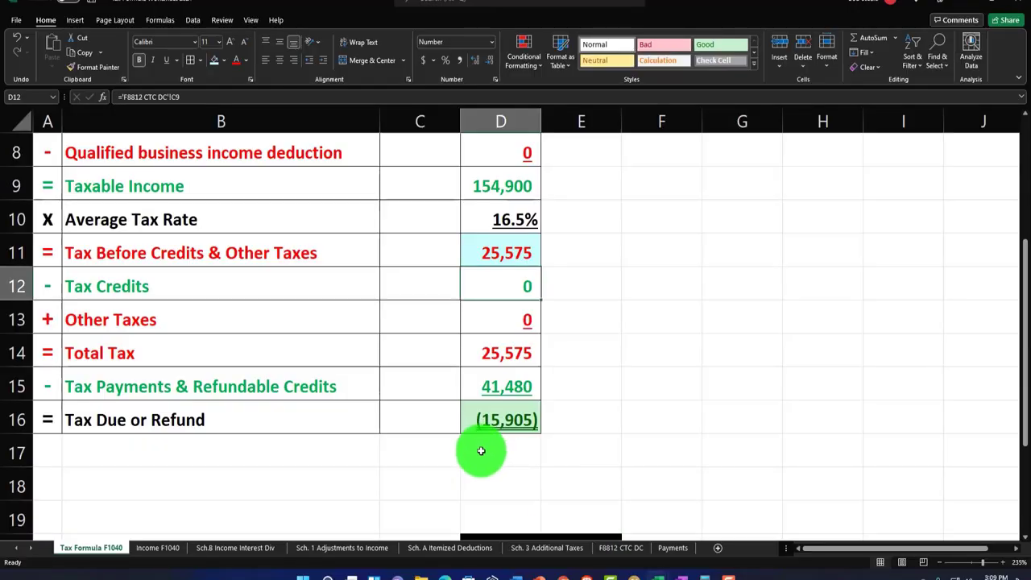
{"action": "left_click", "coordinate": [669, 548]}
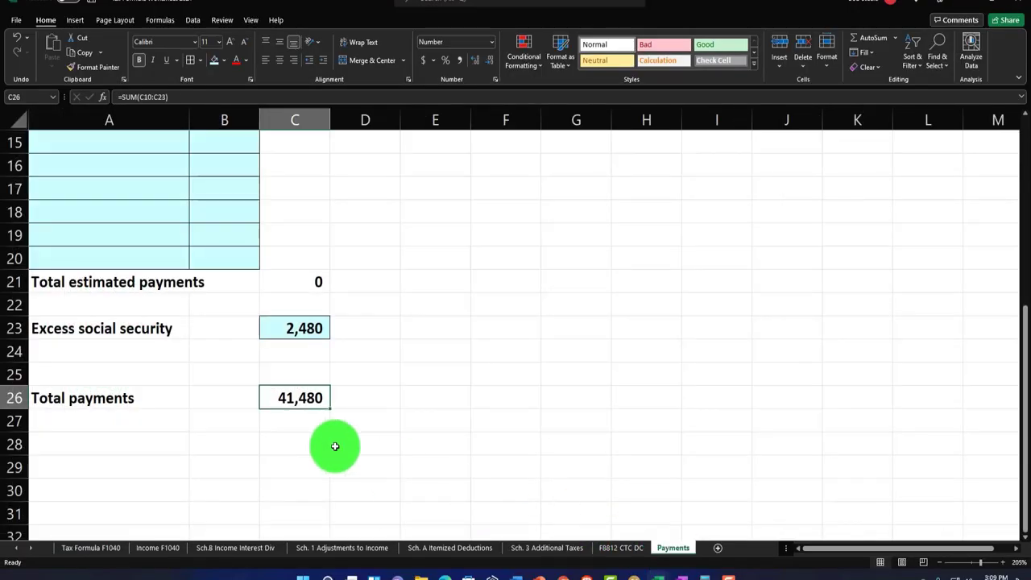
{"action": "scroll", "coordinate": [333, 446], "scroll_direction": "up", "scroll_amount": 1}
{"action": "left_click", "coordinate": [322, 406]}
{"action": "key", "text": "Delete"}
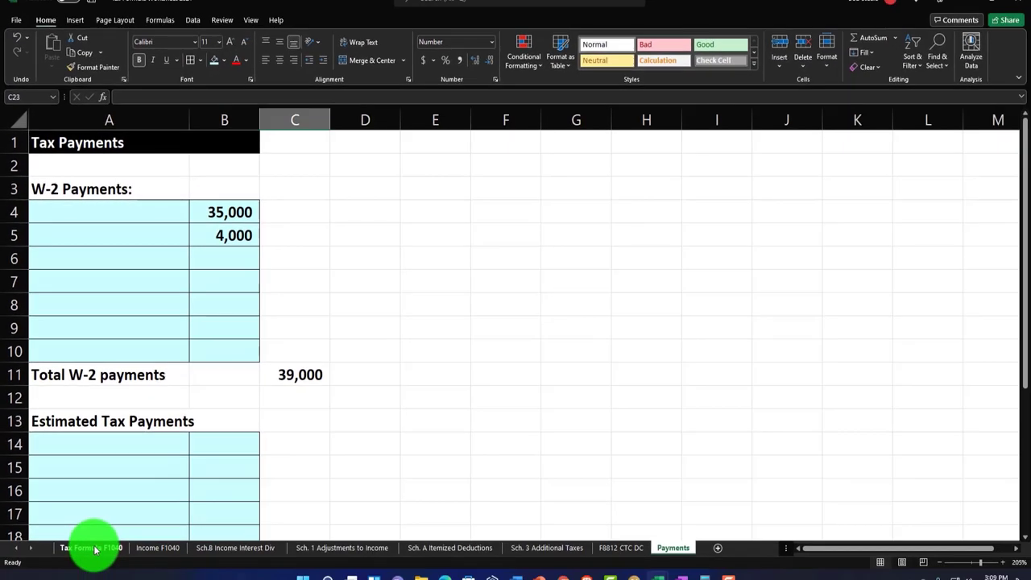
Compare the refund on the Tax Formula F1040 sheet with the refund line on Lacerte's Form 1040 page 2.
{"action": "left_click", "coordinate": [94, 548]}
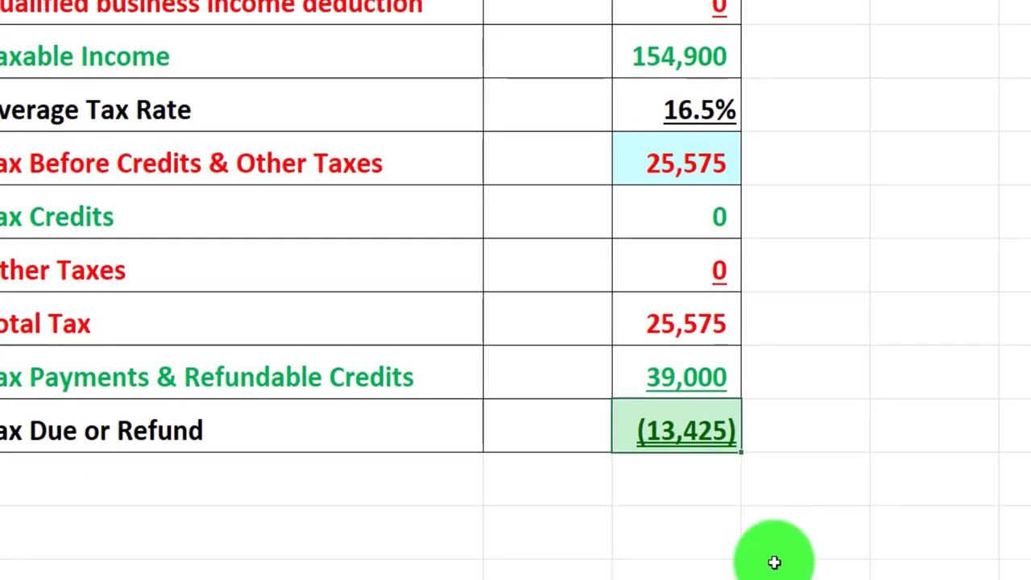
{"action": "mouse_move", "coordinate": [727, 571]}
{"action": "left_click", "coordinate": [725, 535]}
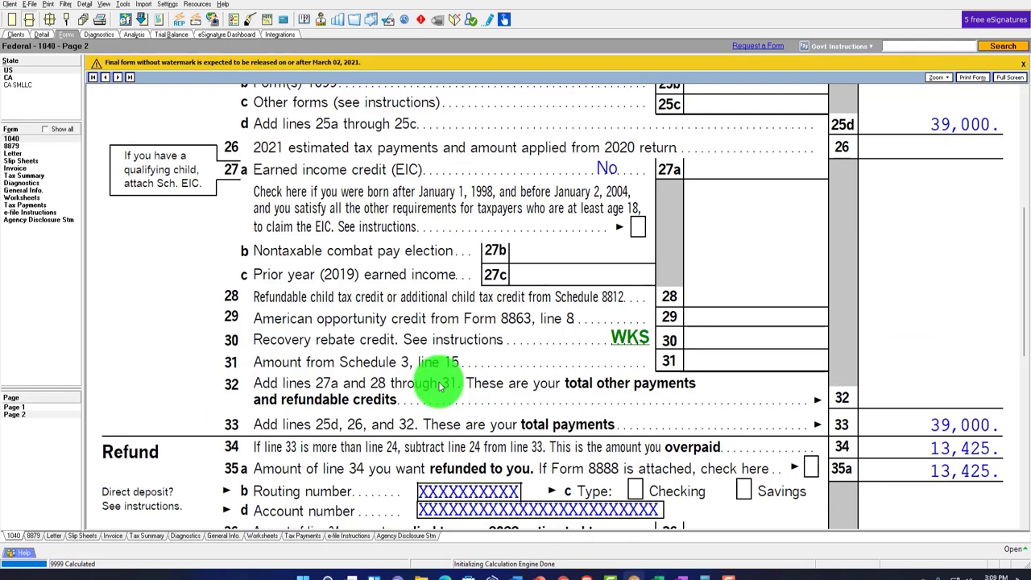
Review the Job 1 and Job 2 entries in Wages, Salaries, Tips, then recheck the refund in Excel and on Form 1040.
{"action": "left_click", "coordinate": [43, 35]}
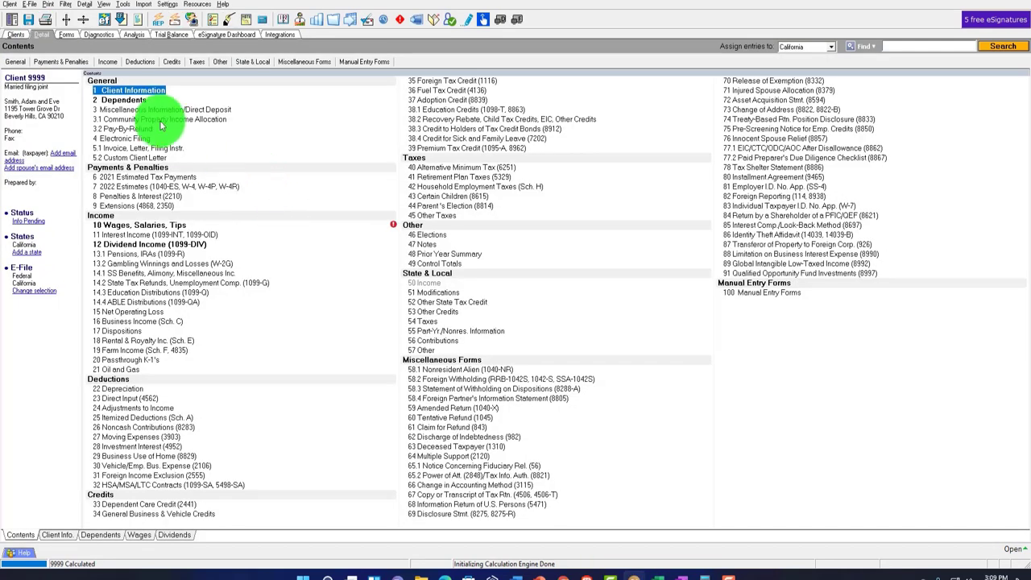
{"action": "left_click", "coordinate": [107, 61]}
{"action": "left_click", "coordinate": [119, 74]}
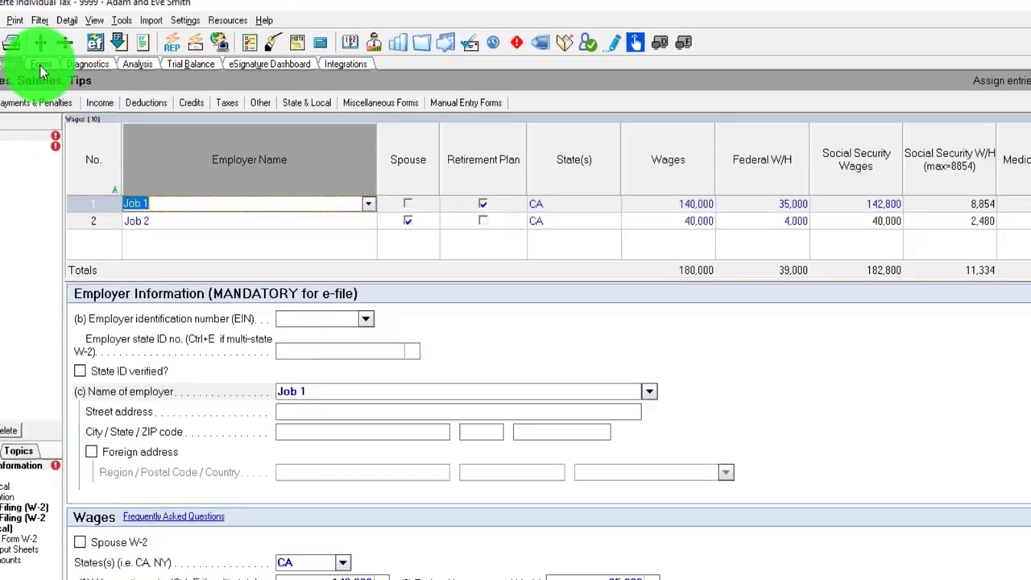
{"action": "left_click", "coordinate": [16, 94]}
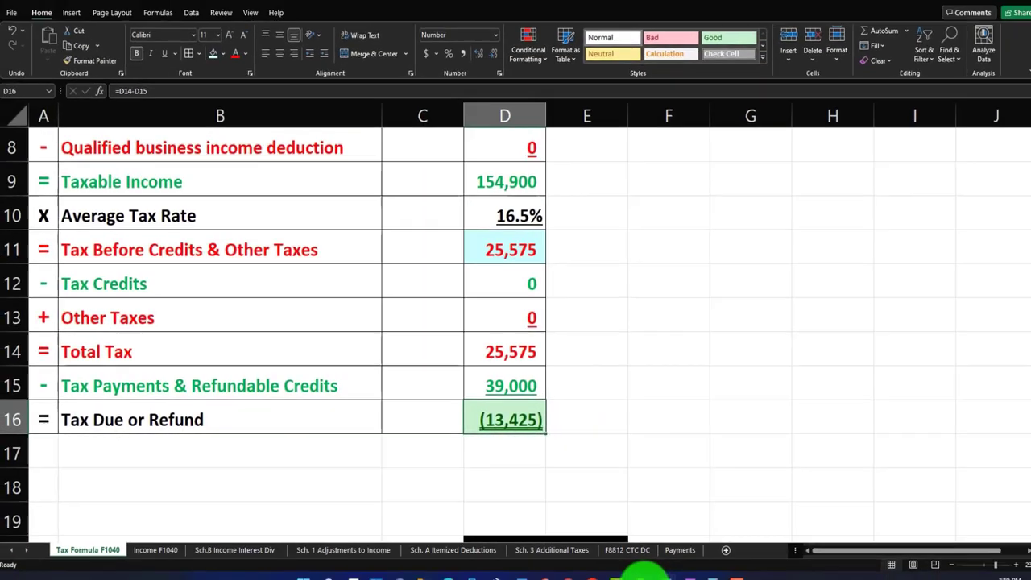
{"action": "left_click", "coordinate": [638, 573]}
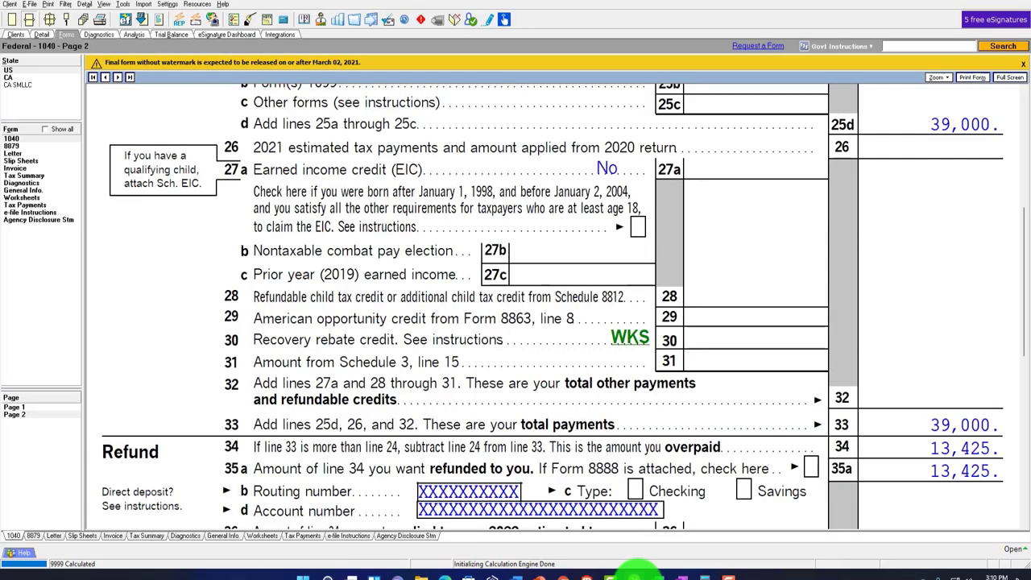
Switch to OneNote and examine the W-2 form and its employee instructions on the Income Reporting Forms page.
{"action": "left_click", "coordinate": [681, 577]}
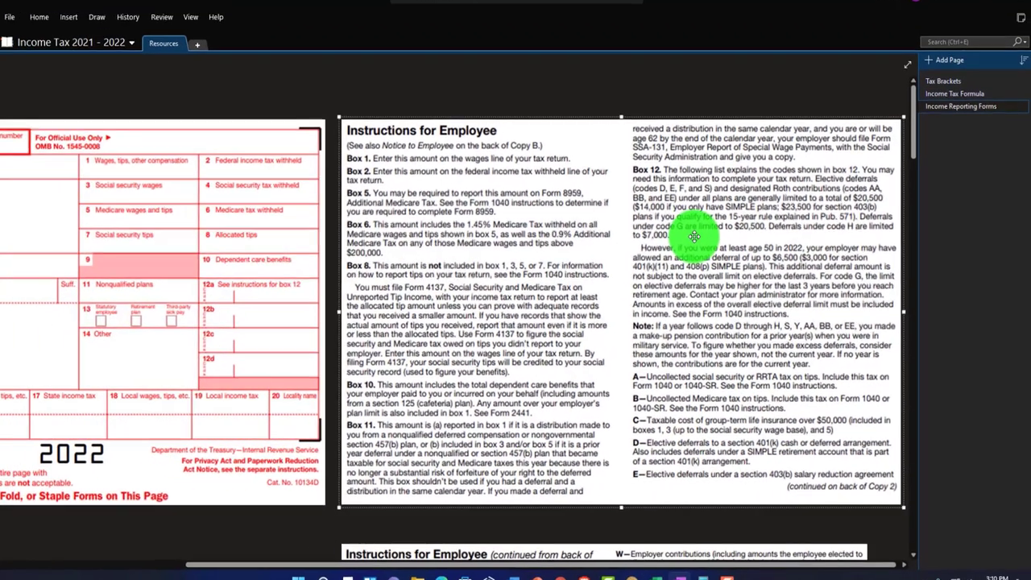
{"action": "scroll", "coordinate": [692, 241], "scroll_direction": "down", "scroll_amount": 5}
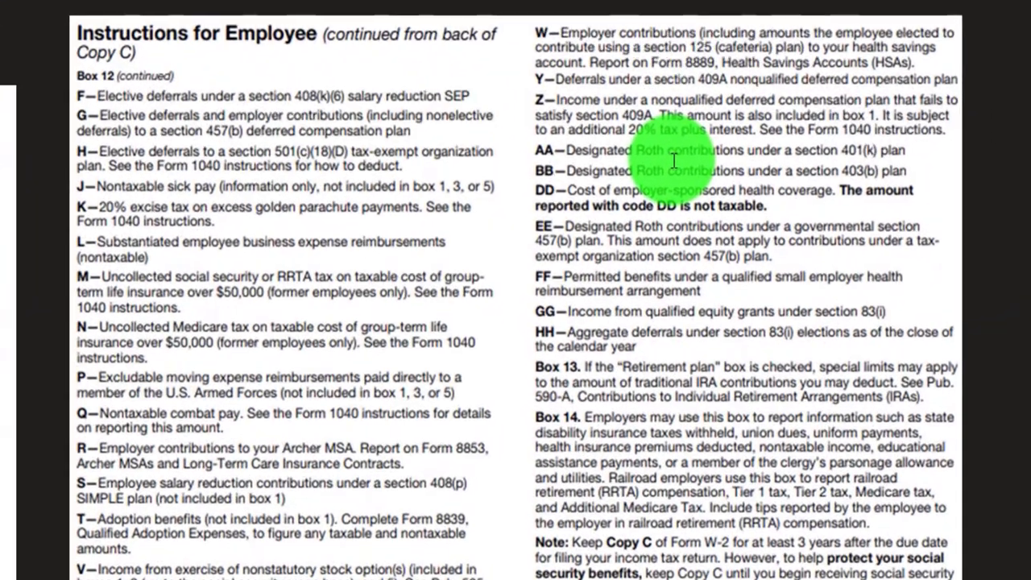
{"action": "scroll", "coordinate": [368, 357], "scroll_direction": "down", "scroll_amount": 2}
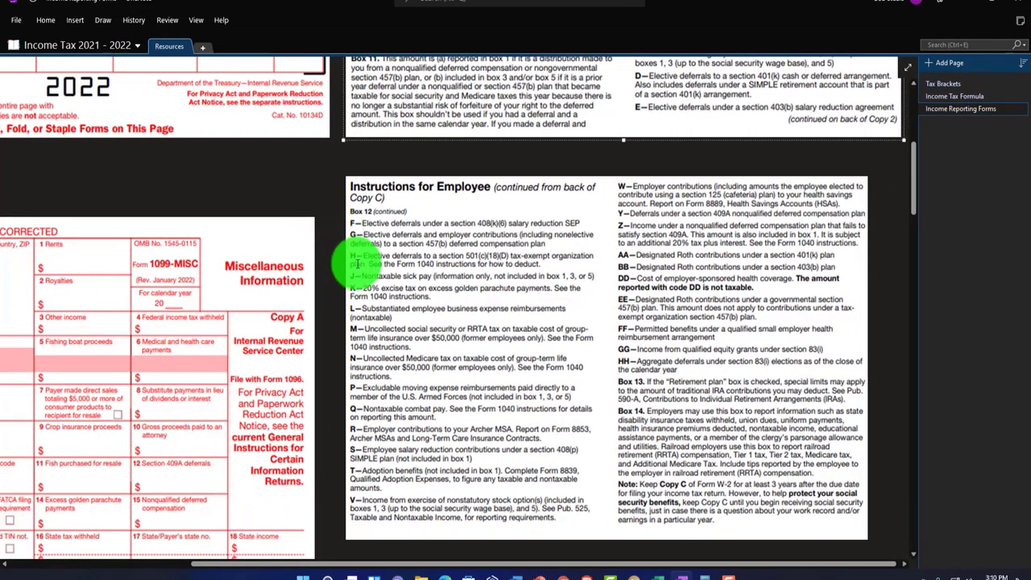
{"action": "scroll", "coordinate": [356, 263], "scroll_direction": "up", "scroll_amount": 6}
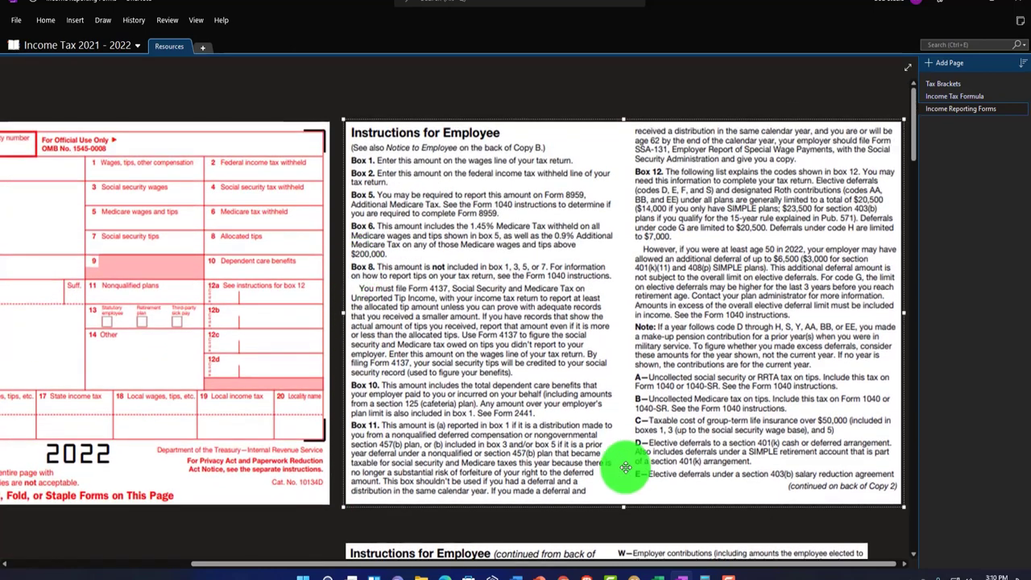
{"action": "left_click_drag", "start_coordinate": [640, 564], "coordinate": [428, 563]}
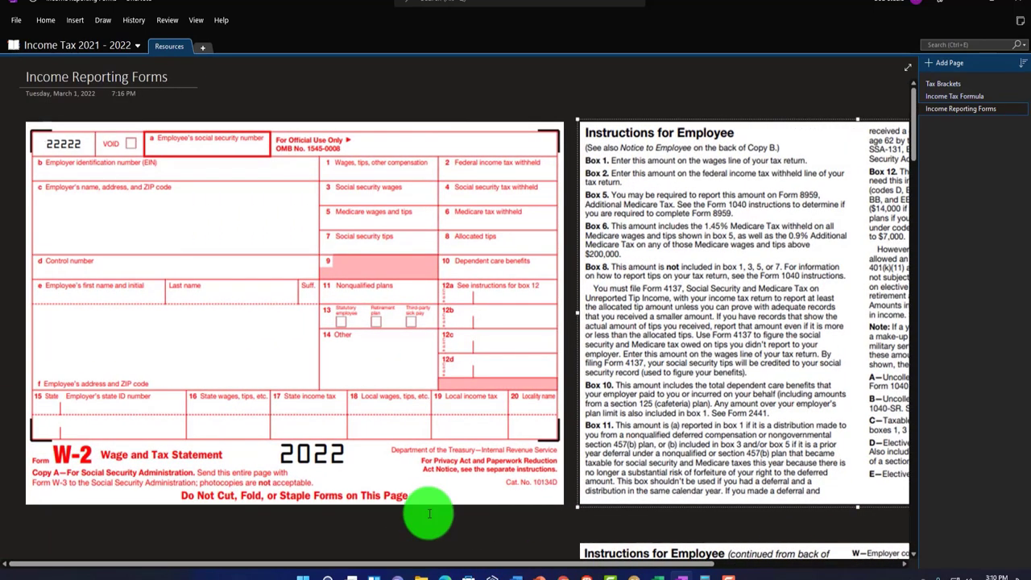